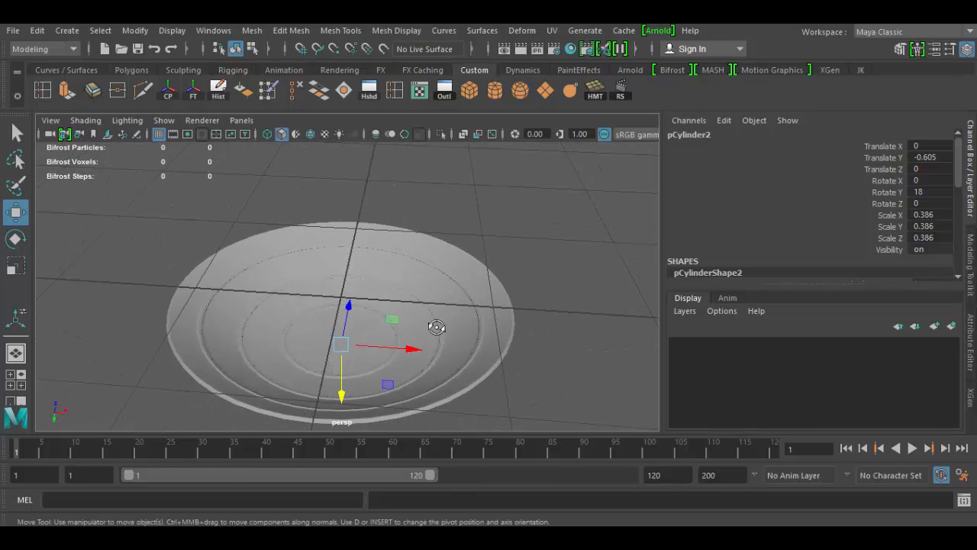
# - Examine the reference photo of the shield's back, including its straps and mounting plates, and return to Maya
pyautogui.moveTo(691, 534)
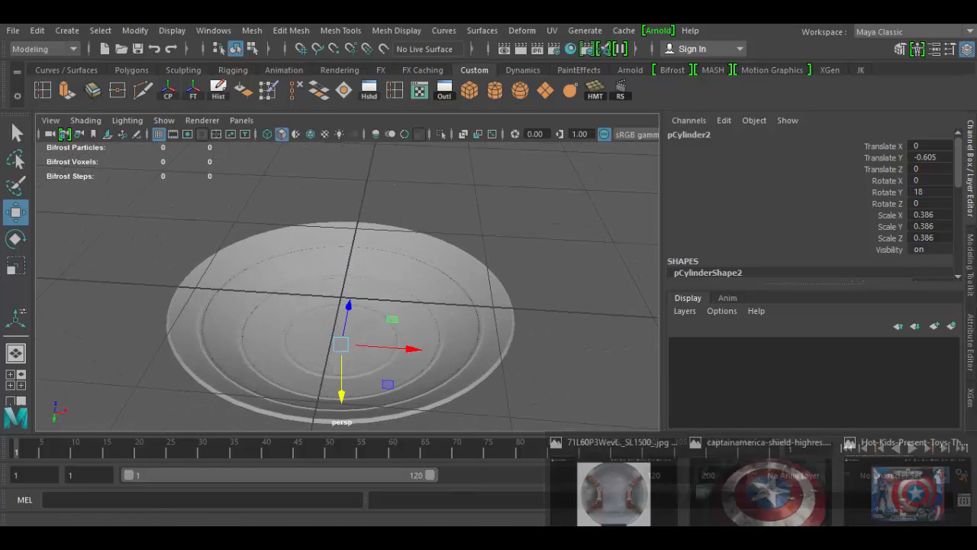
pyautogui.click(662, 486)
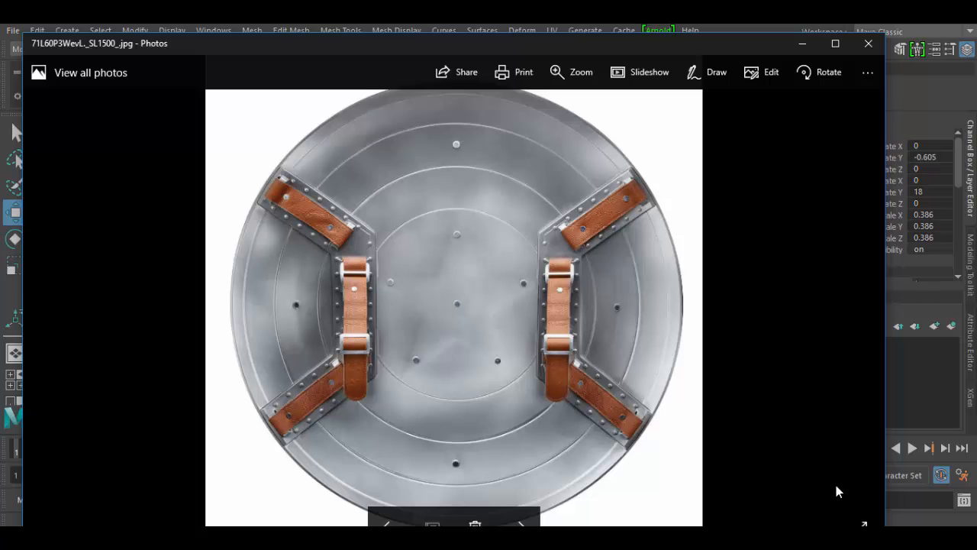
pyautogui.click(879, 510)
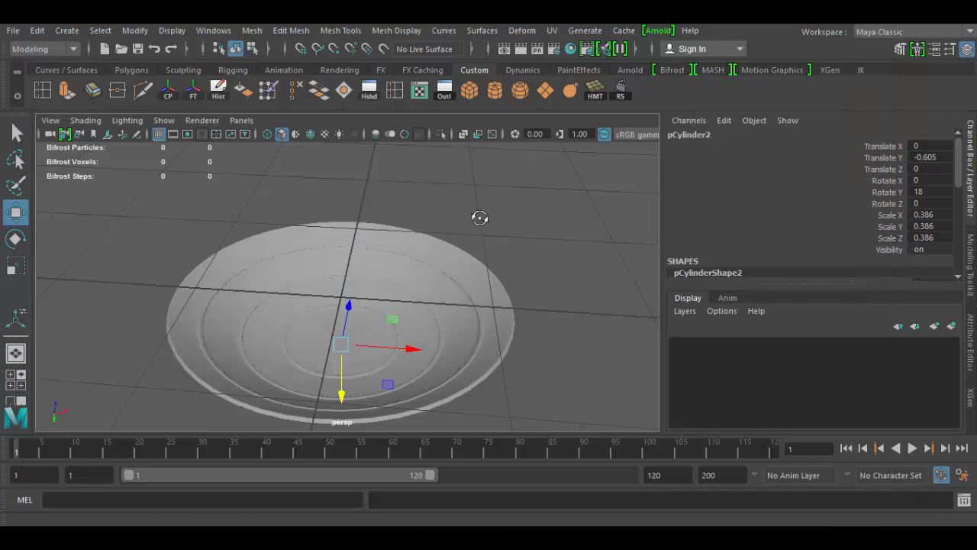
# - Create a polygon cube at the origin, inside the shield
pyautogui.keyDown('alt'); pyautogui.moveTo(478, 218); pyautogui.dragTo(545, 421); pyautogui.keyUp('alt')
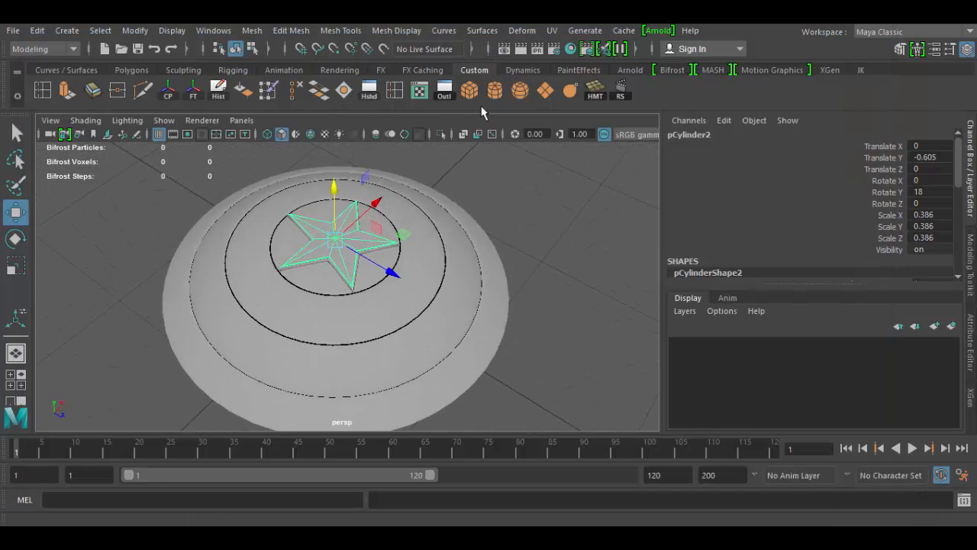
pyautogui.click(469, 93)
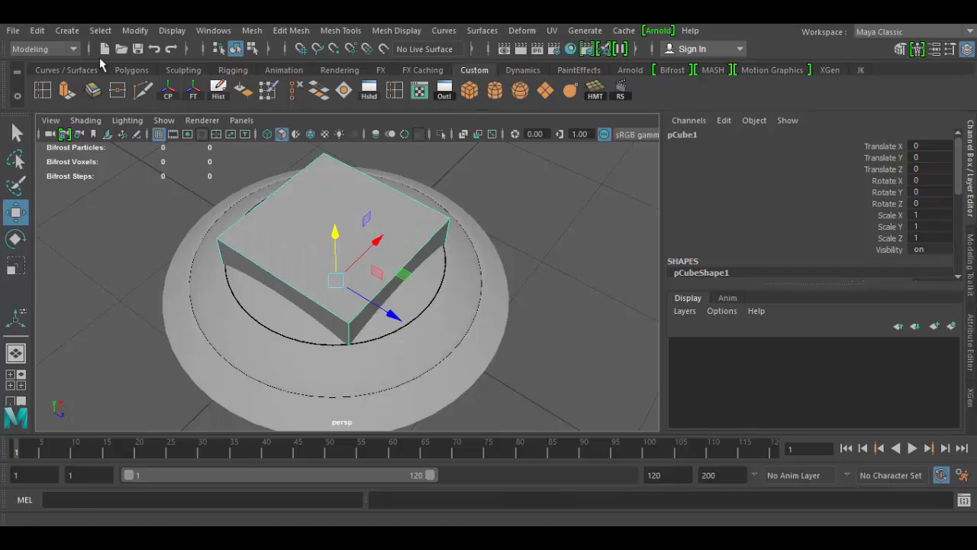
pyautogui.click(67, 30)
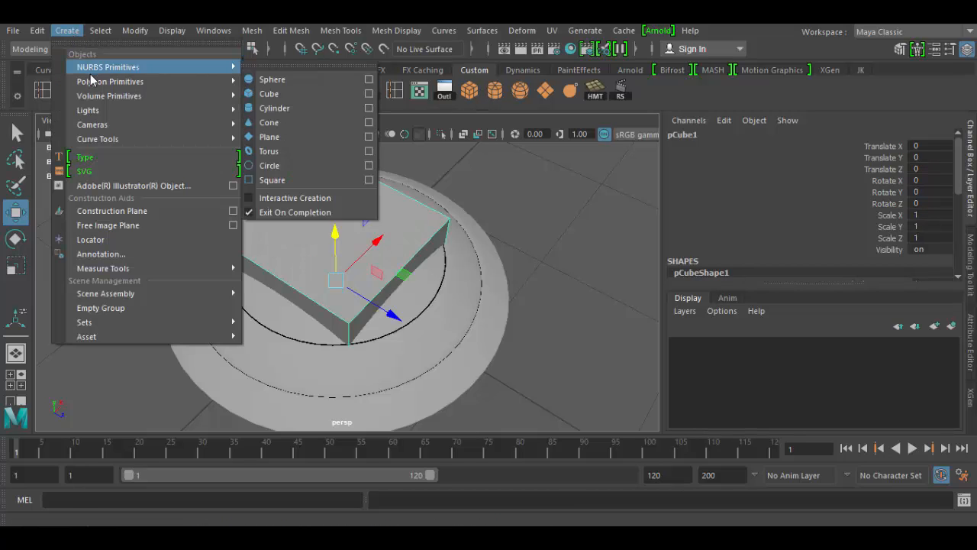
pyautogui.moveTo(114, 81)
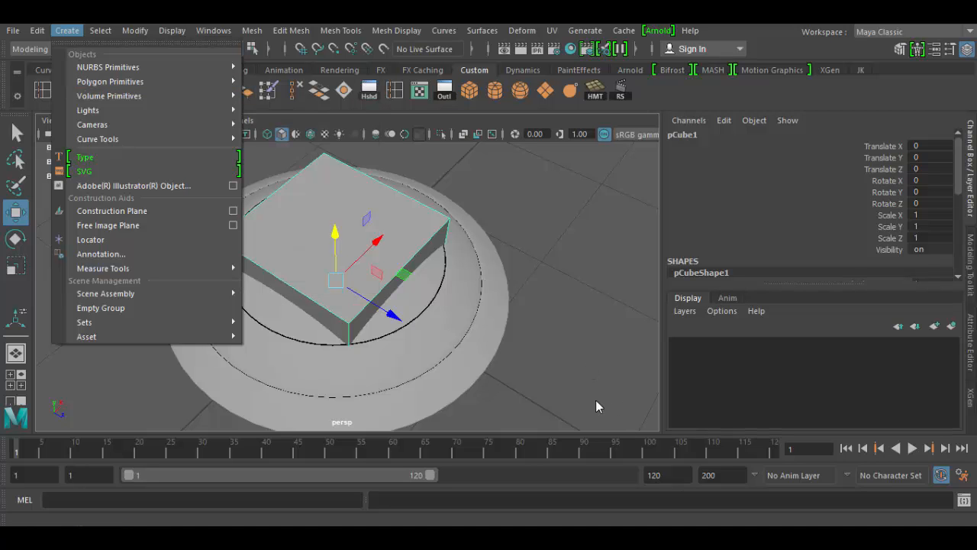
pyautogui.click(580, 369)
# - Scale the cube uniformly to about 0.645 while viewing the hollow back of the shield
pyautogui.keyDown('alt'); pyautogui.moveTo(547, 356); pyautogui.dragTo(537, 338); pyautogui.keyUp('alt')
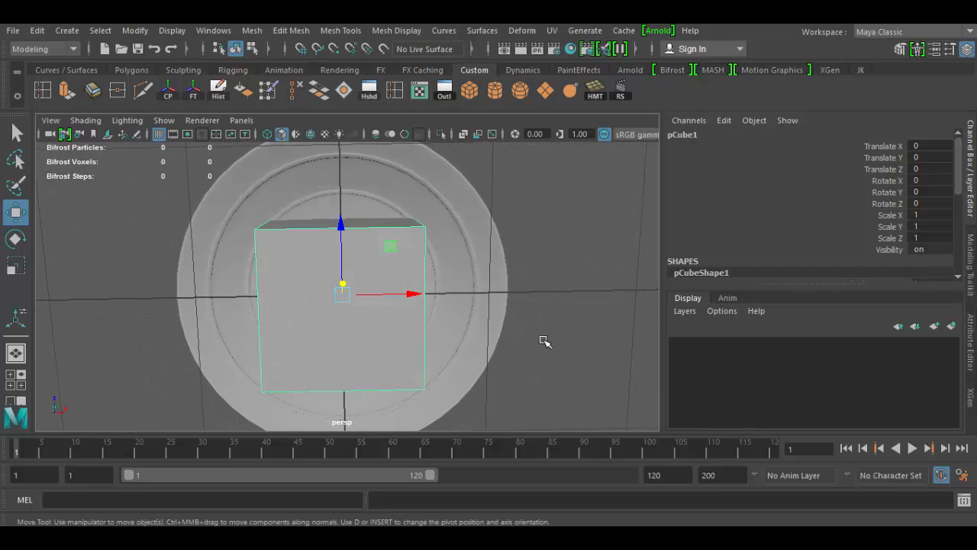
pyautogui.press('r')
pyautogui.moveTo(456, 341)
pyautogui.keyDown('alt'); pyautogui.mouseDown()
pyautogui.moveTo(474, 362)
pyautogui.moveTo(439, 349)
pyautogui.mouseUp(); pyautogui.keyUp('alt')
pyautogui.moveTo(344, 295); pyautogui.dragTo(305, 304)
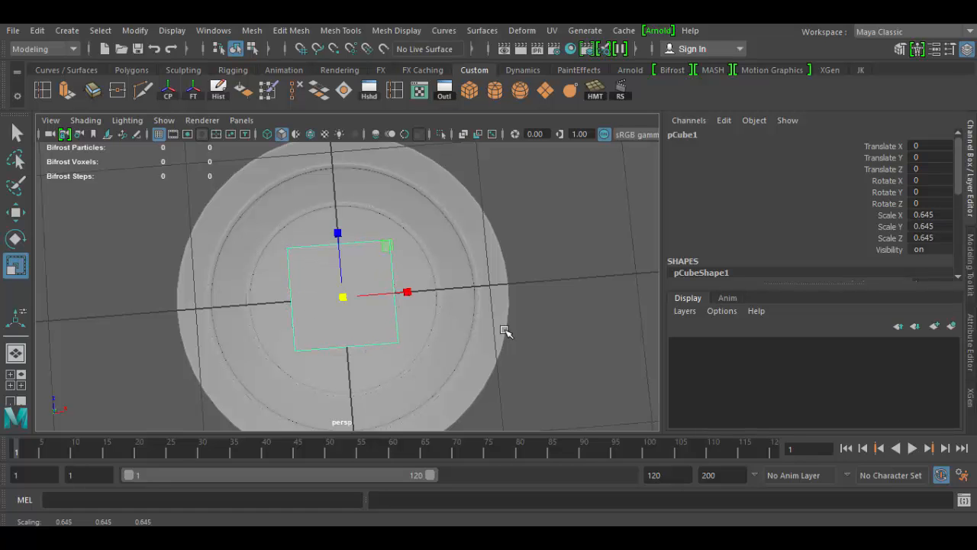
# - Flatten the cube to a Y scale of about 0.067 and narrow it to an X scale of about 0.196
pyautogui.keyDown('alt'); pyautogui.moveTo(506, 334); pyautogui.dragTo(395, 257); pyautogui.keyUp('alt')
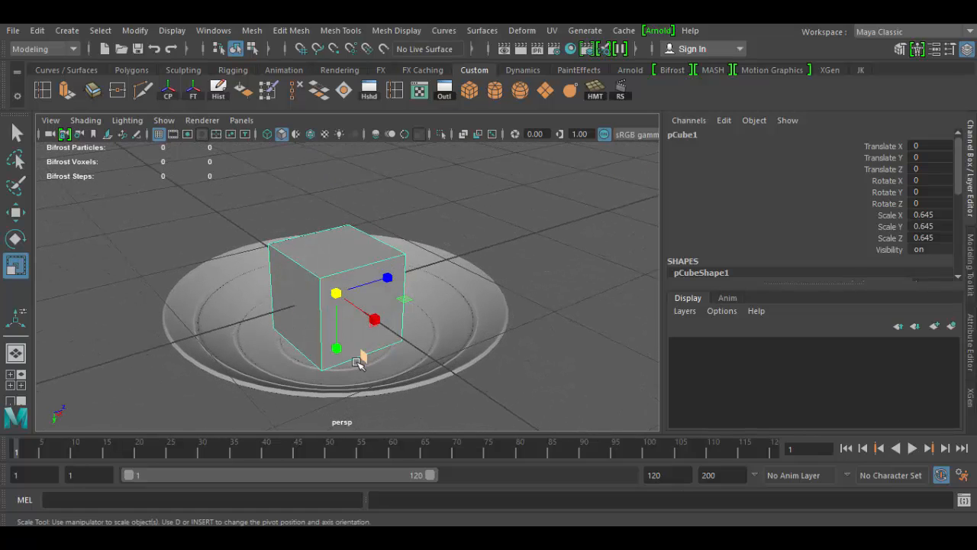
pyautogui.moveTo(337, 351); pyautogui.dragTo(336, 308)
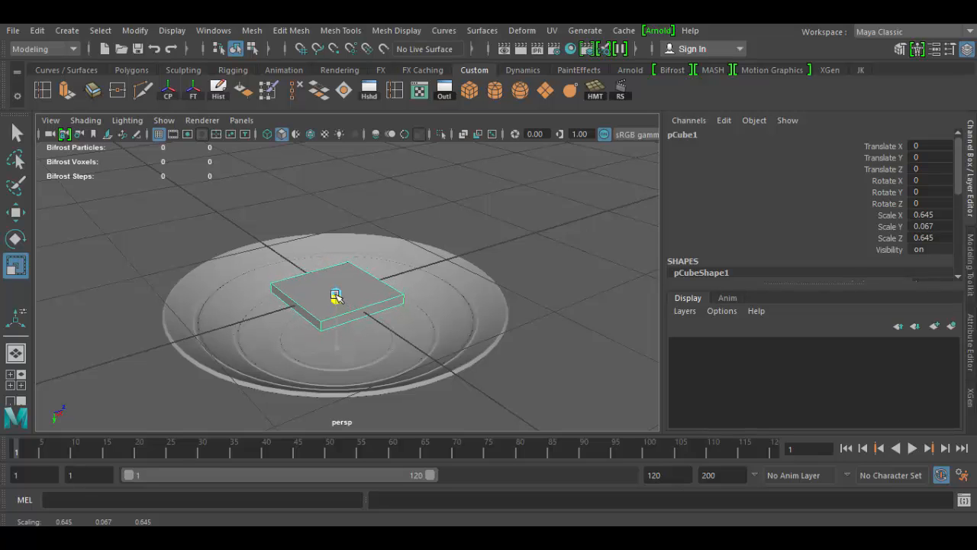
pyautogui.keyDown('alt'); pyautogui.moveTo(412, 351); pyautogui.dragTo(496, 367); pyautogui.keyUp('alt')
pyautogui.moveTo(404, 304); pyautogui.dragTo(380, 300)
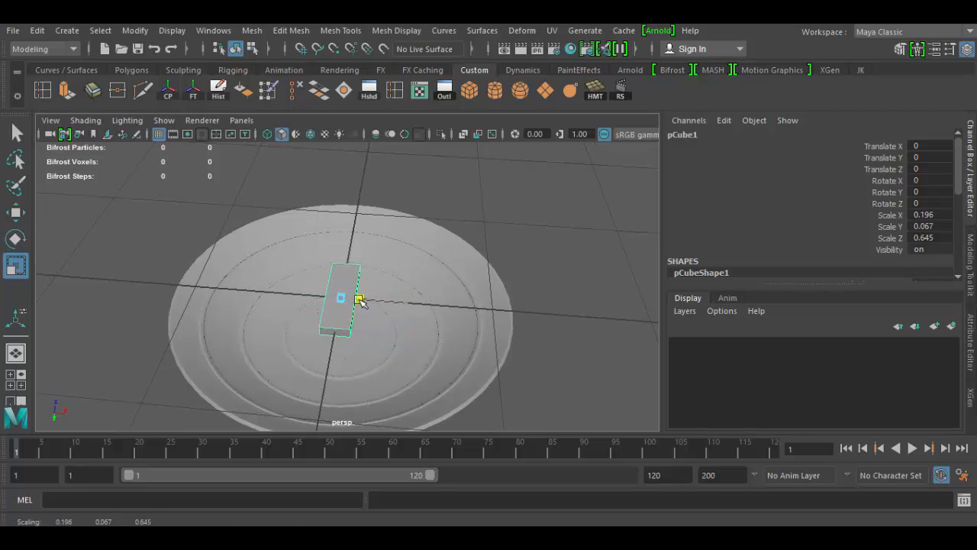
# - Move the flat plate off the shield's center along X to about 0.336
pyautogui.keyDown('alt'); pyautogui.moveTo(390, 354); pyautogui.dragTo(344, 273); pyautogui.keyUp('alt')
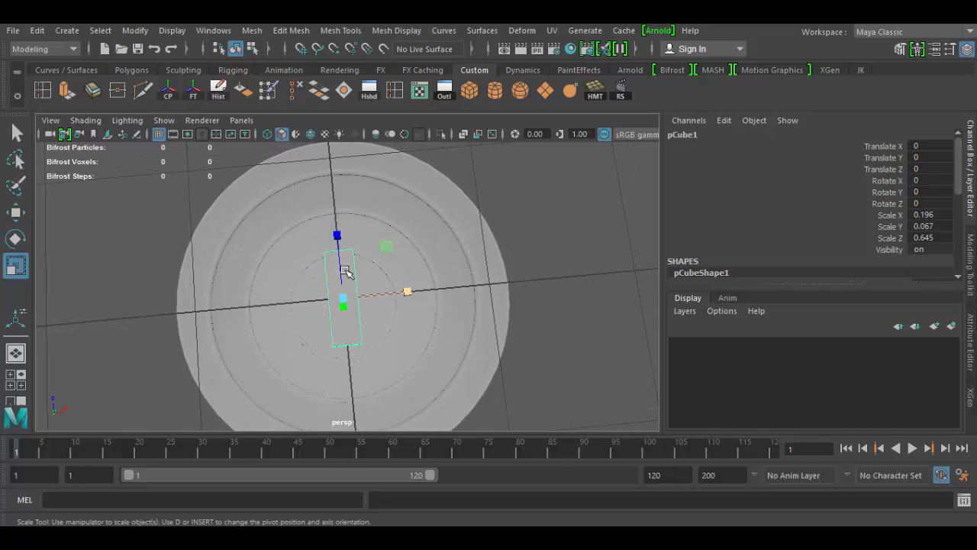
pyautogui.keyDown('alt'); pyautogui.moveTo(462, 344); pyautogui.dragTo(458, 320); pyautogui.keyUp('alt')
pyautogui.press('w')
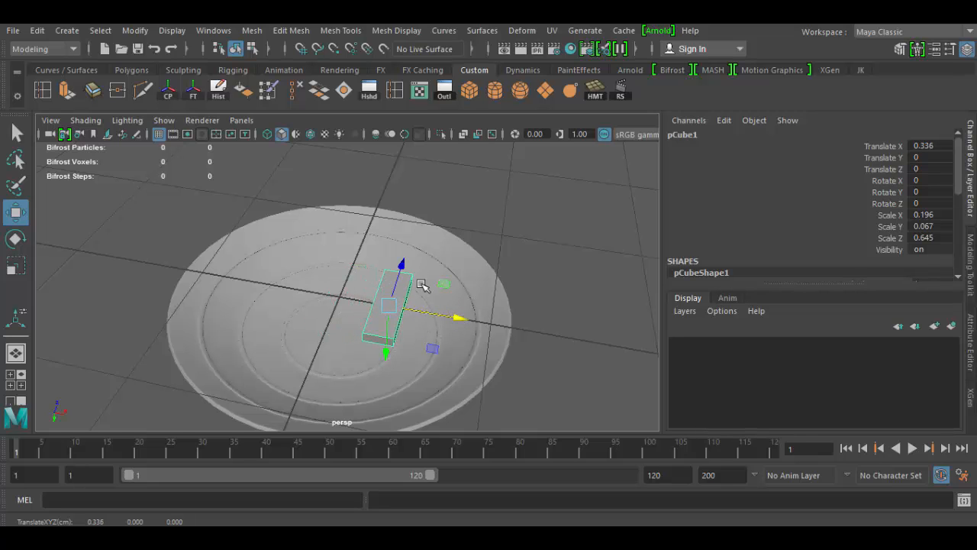
# - Show the plate and shield in an enlarged, wireframe top view
pyautogui.press('space')
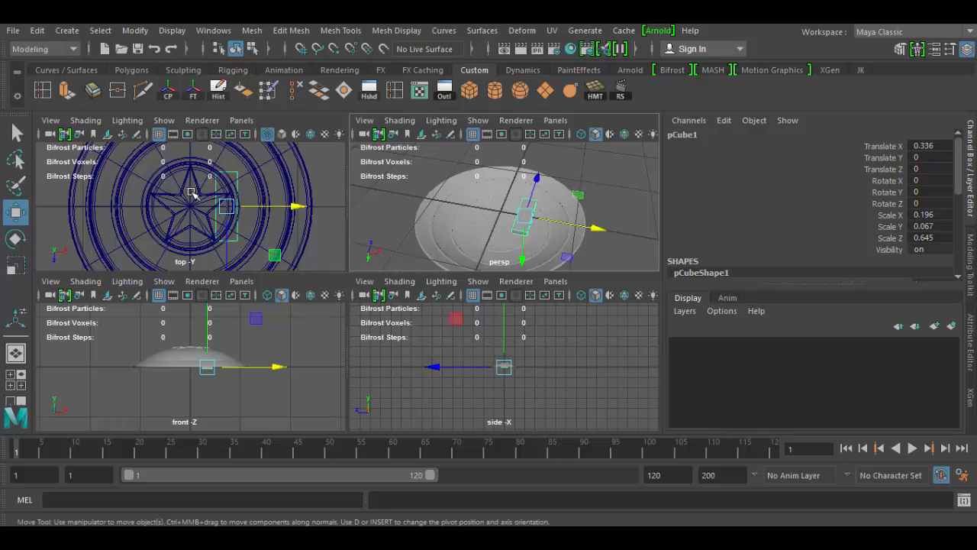
pyautogui.press('space')
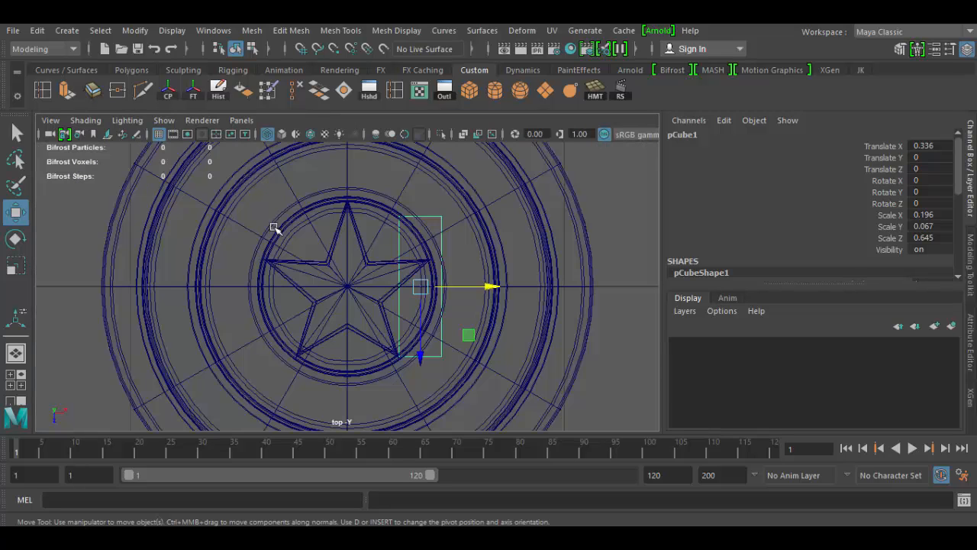
pyautogui.scroll(-5, 468, 320)
pyautogui.scroll(1, 469, 319)
pyautogui.scroll(3, 468, 319)
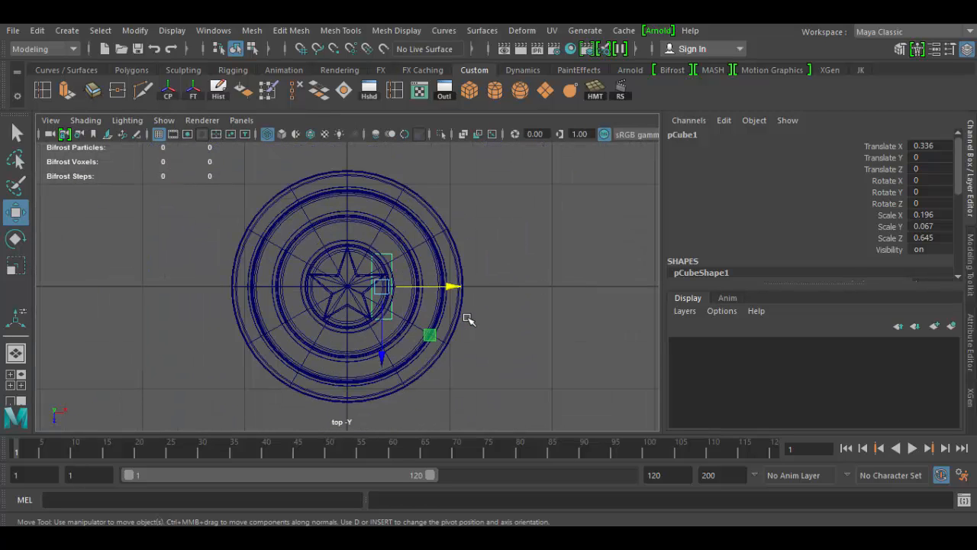
pyautogui.scroll(2, 468, 319)
pyautogui.press('1')
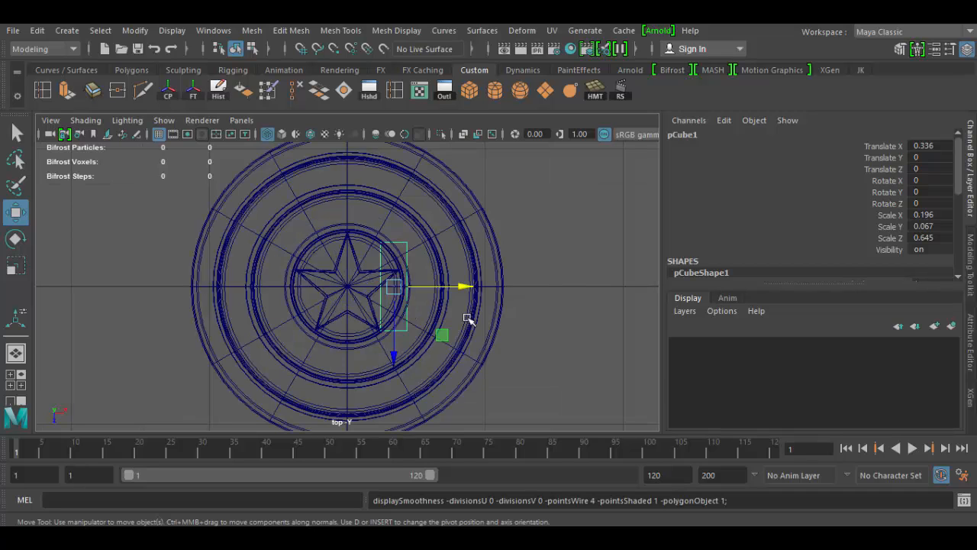
pyautogui.press('4')
pyautogui.press('5')
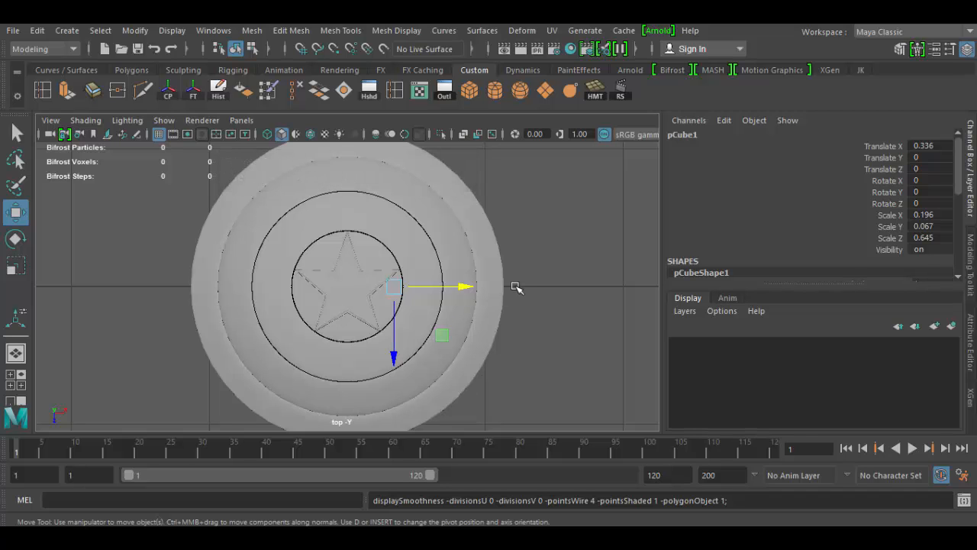
pyautogui.press('4')
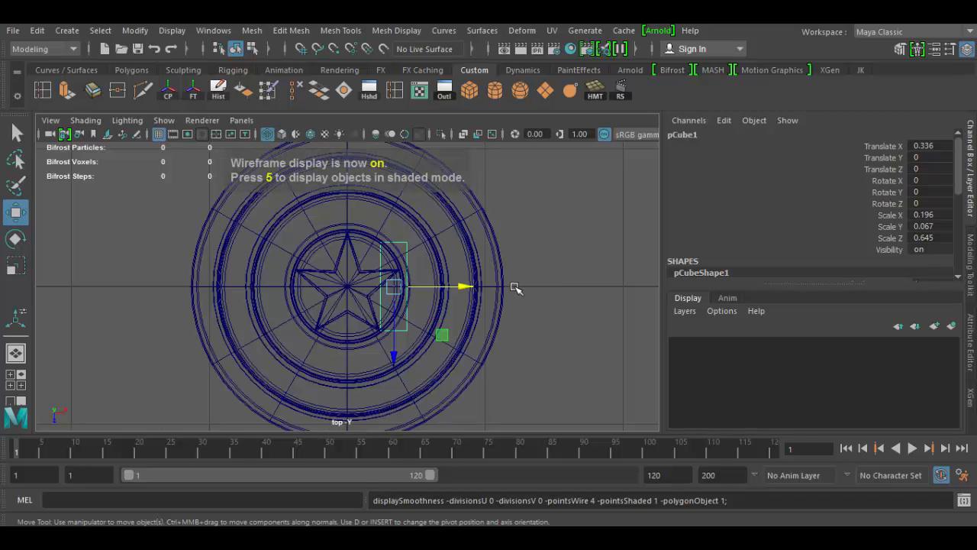
pyautogui.scroll(4, 489, 285)
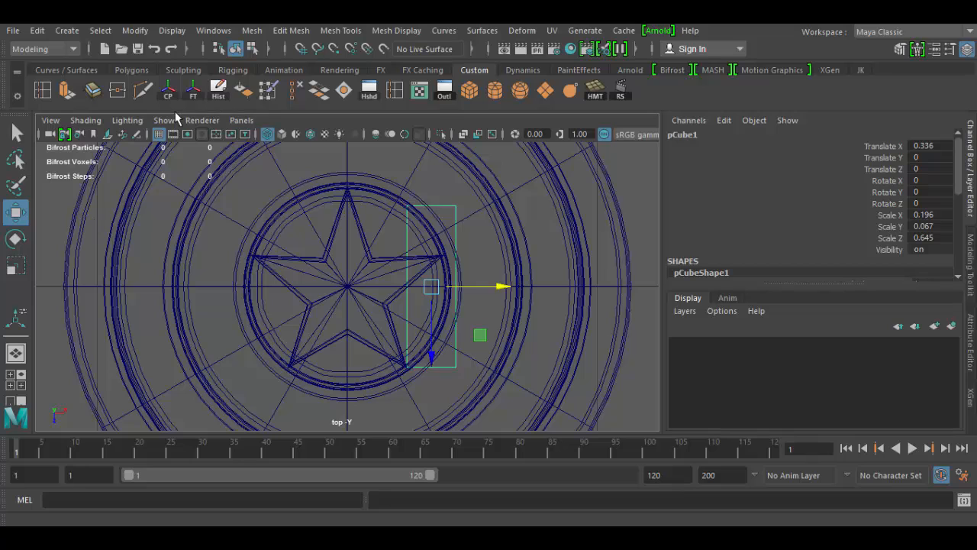
pyautogui.press('space')
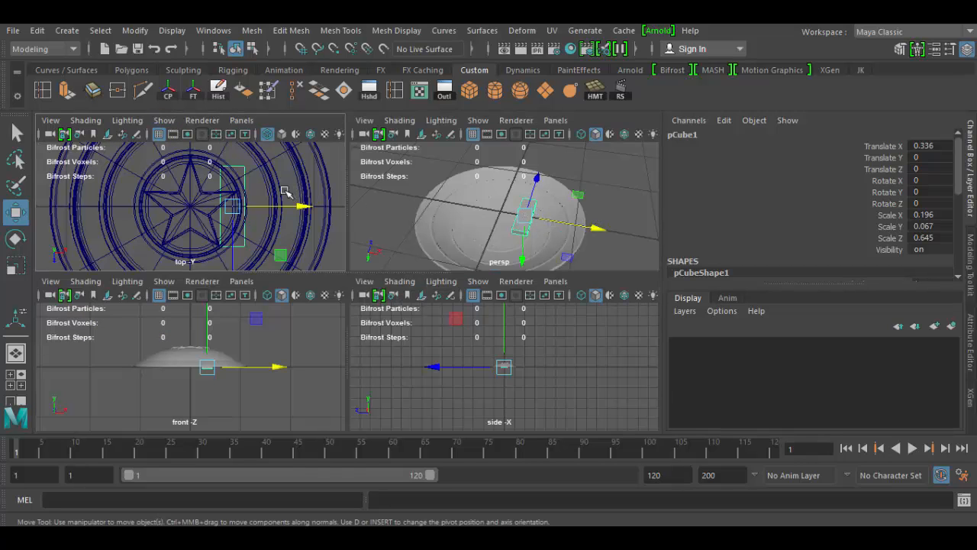
pyautogui.press('space')
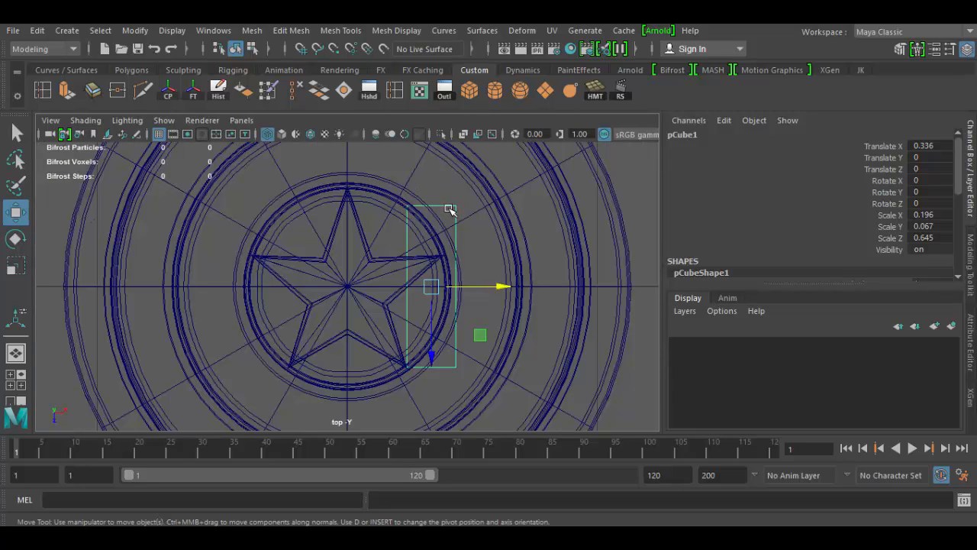
# - Rotate the end vertices at both short ends of the plate in opposite directions so the ends slope toward its outer edge
pyautogui.moveTo(451, 210); pyautogui.dragTo(385, 136, button='right')
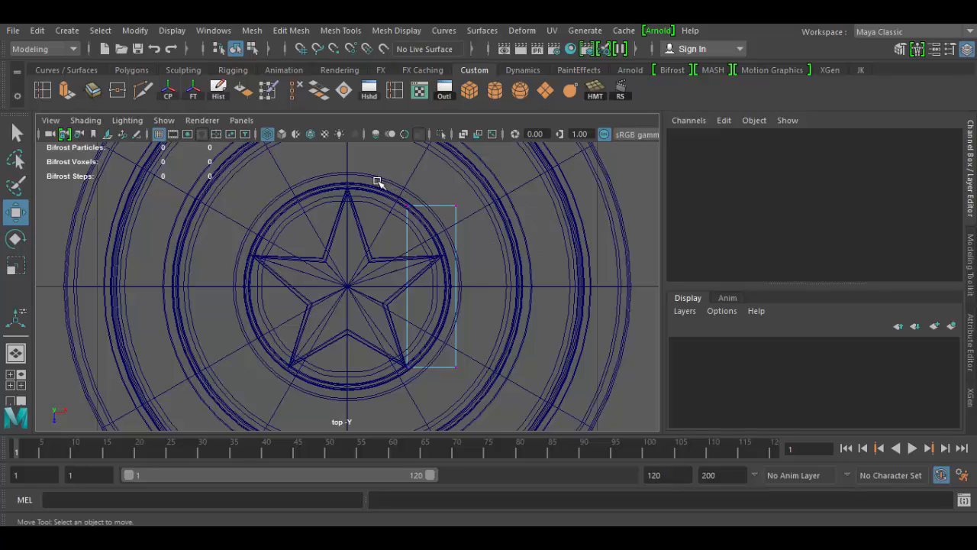
pyautogui.moveTo(372, 179); pyautogui.dragTo(504, 236)
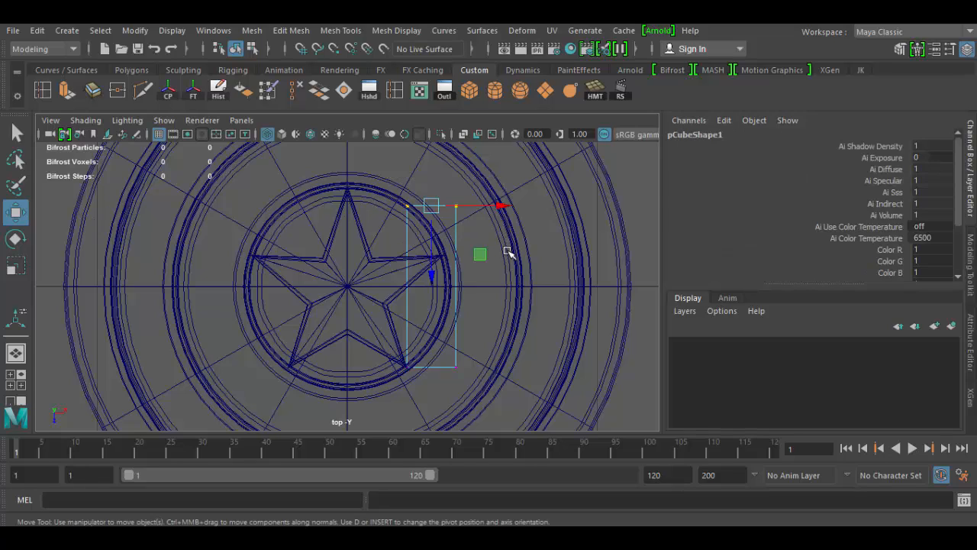
pyautogui.press('e')
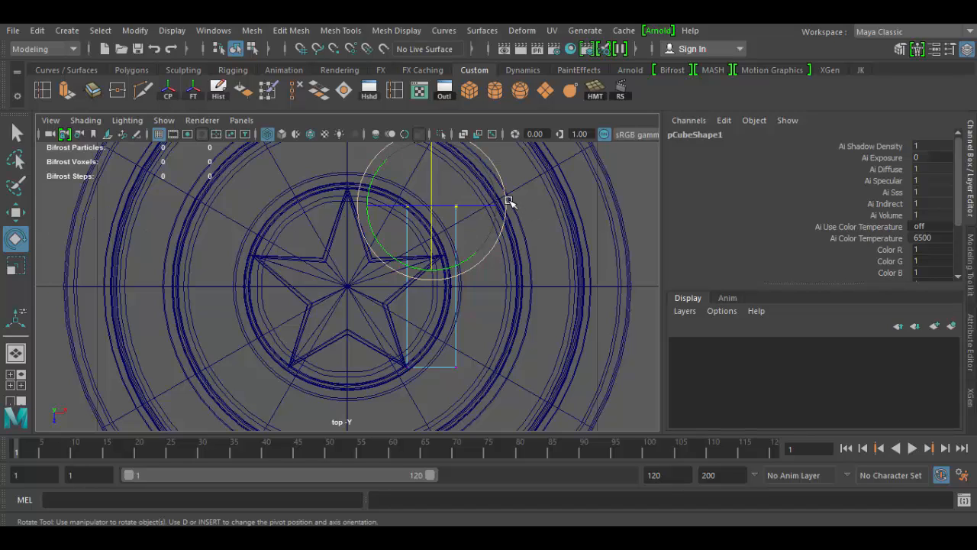
pyautogui.moveTo(509, 202); pyautogui.dragTo(407, 302)
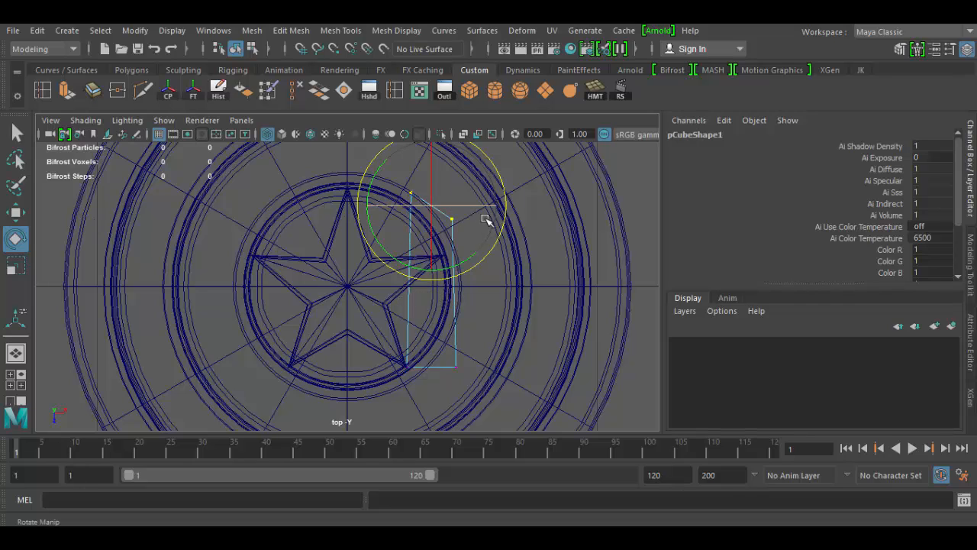
pyautogui.moveTo(507, 210)
pyautogui.mouseDown()
pyautogui.moveTo(500, 229)
pyautogui.moveTo(518, 202)
pyautogui.mouseUp()
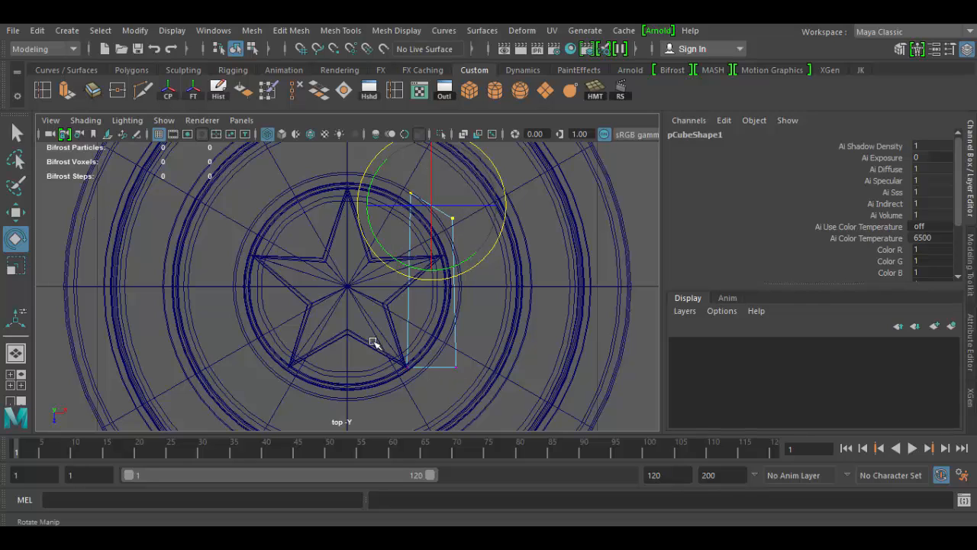
pyautogui.moveTo(372, 341); pyautogui.dragTo(495, 411)
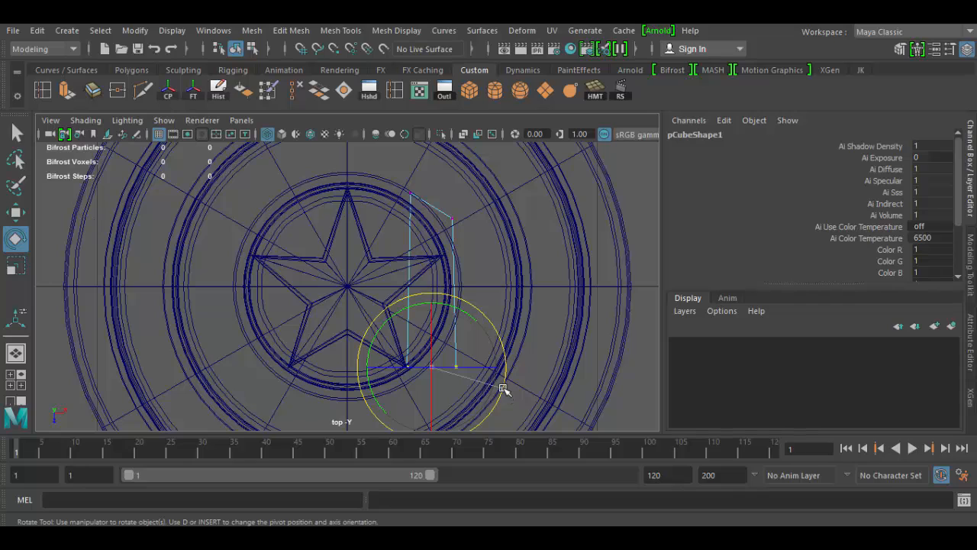
pyautogui.moveTo(501, 386); pyautogui.dragTo(512, 361)
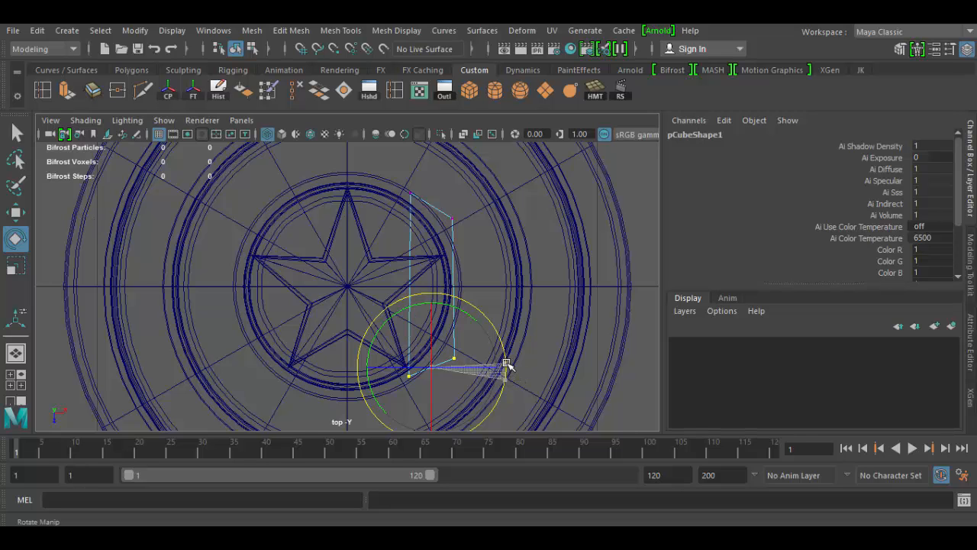
# - Examine the plate with its angled ends against the shield's hollow back from several perspective angles
pyautogui.press('space')
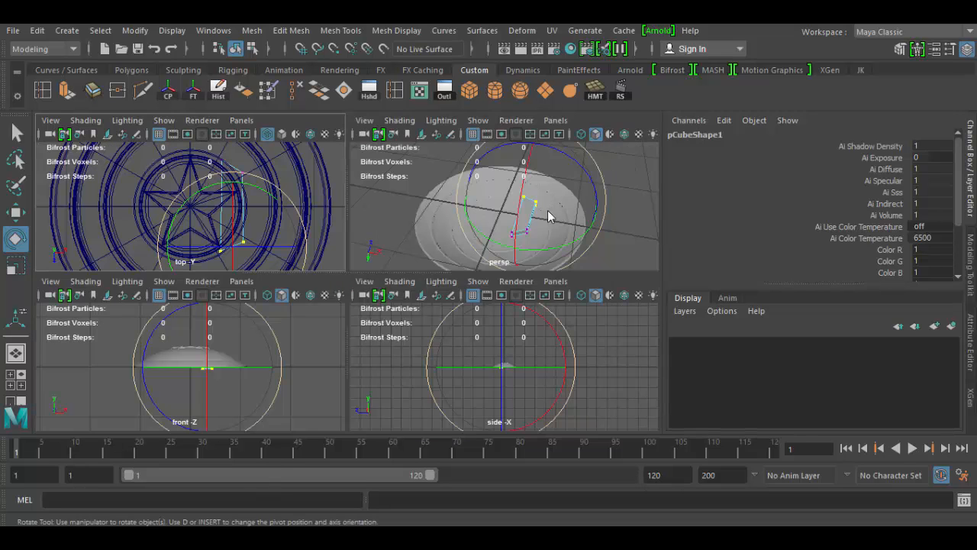
pyautogui.press('space')
pyautogui.keyDown('alt'); pyautogui.moveTo(537, 271); pyautogui.dragTo(365, 342); pyautogui.keyUp('alt')
pyautogui.keyDown('alt'); pyautogui.moveTo(364, 298); pyautogui.dragTo(392, 358, button='right'); pyautogui.keyUp('alt')
pyautogui.keyDown('alt'); pyautogui.moveTo(392, 359); pyautogui.dragTo(571, 434); pyautogui.keyUp('alt')
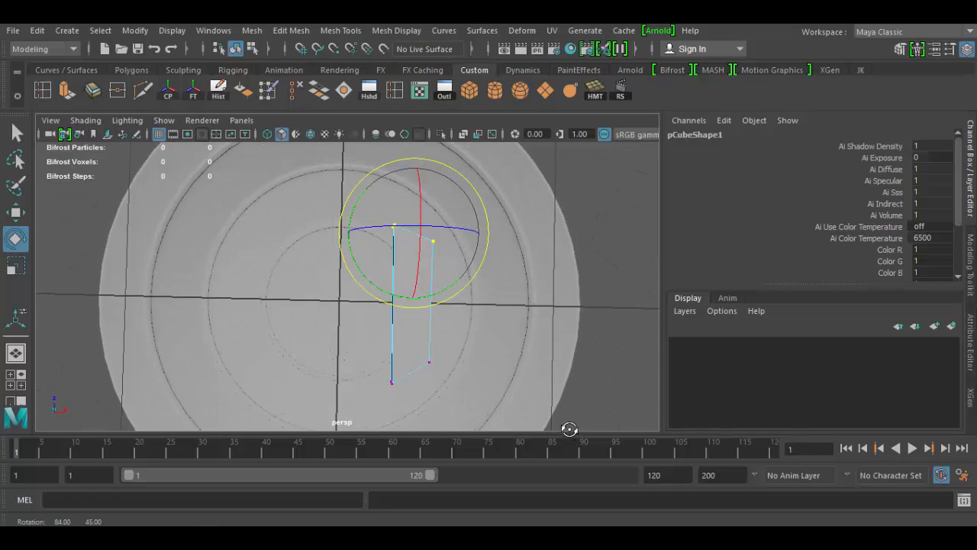
pyautogui.keyDown('alt'); pyautogui.moveTo(425, 377); pyautogui.dragTo(408, 274); pyautogui.keyUp('alt')
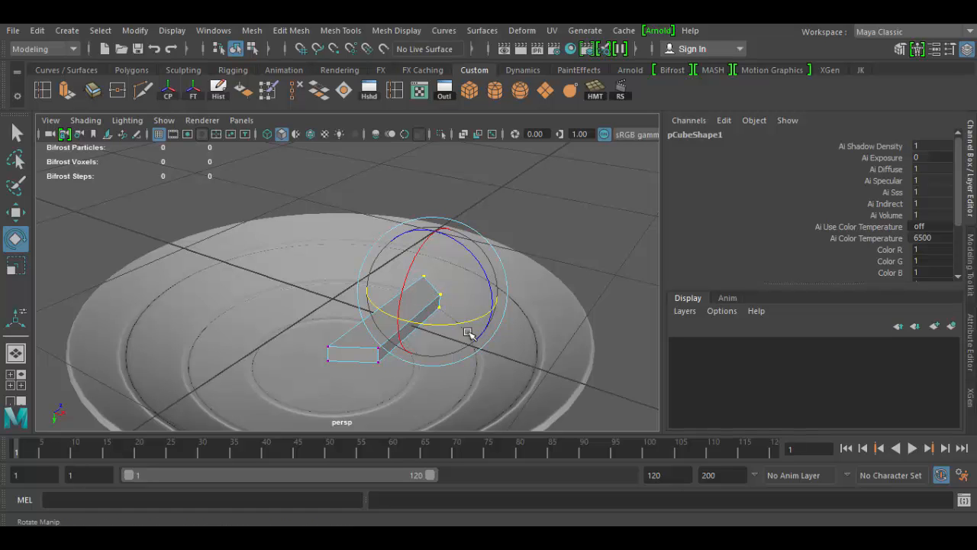
pyautogui.keyDown('alt'); pyautogui.moveTo(468, 333); pyautogui.dragTo(404, 375); pyautogui.keyUp('alt')
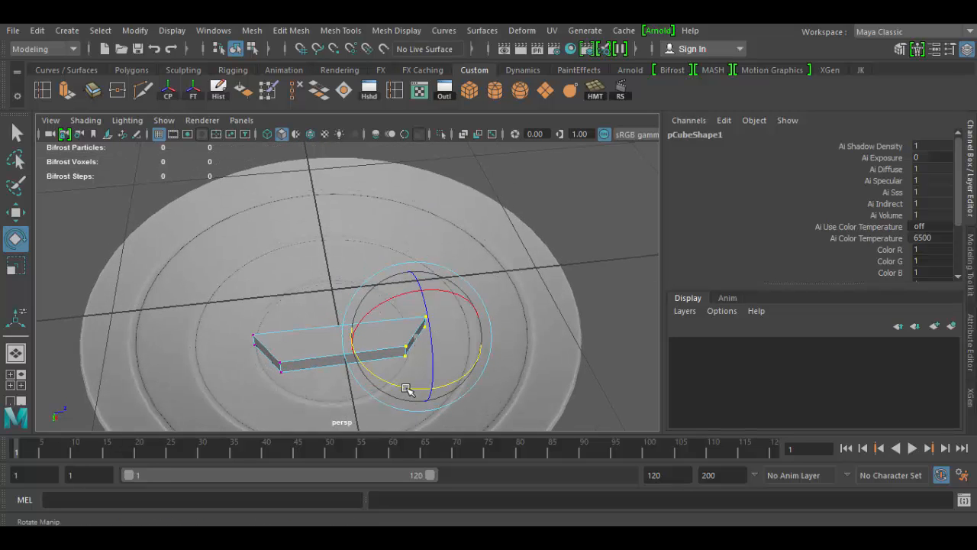
pyautogui.keyDown('alt'); pyautogui.moveTo(345, 394); pyautogui.dragTo(475, 366); pyautogui.keyUp('alt')
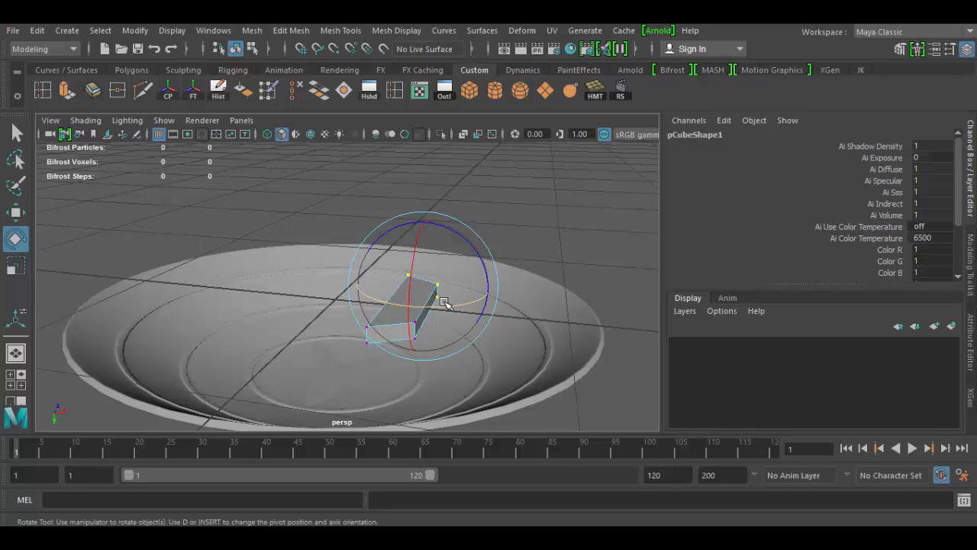
# - Extrude the plate's two angled short end faces outward with a local Z translation of 0.568
pyautogui.keyDown('alt'); pyautogui.moveTo(501, 324); pyautogui.dragTo(504, 345); pyautogui.keyUp('alt')
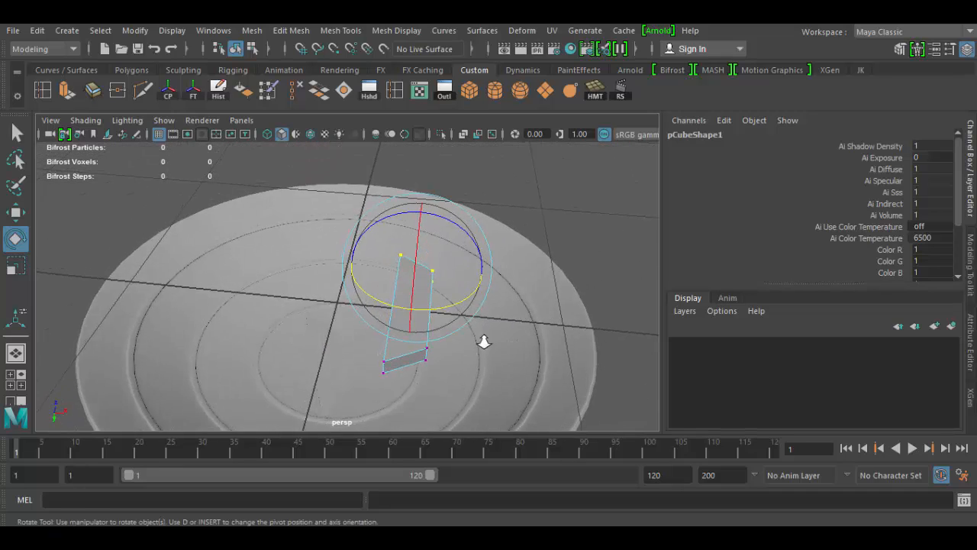
pyautogui.keyDown('alt'); pyautogui.moveTo(484, 343); pyautogui.dragTo(410, 321, button='right'); pyautogui.keyUp('alt')
pyautogui.keyDown('alt'); pyautogui.moveTo(411, 320); pyautogui.dragTo(334, 321); pyautogui.keyUp('alt')
pyautogui.keyDown('alt'); pyautogui.moveTo(333, 321); pyautogui.dragTo(386, 110, button='right'); pyautogui.keyUp('alt')
pyautogui.keyDown('alt'); pyautogui.moveTo(338, 343); pyautogui.dragTo(373, 346); pyautogui.keyUp('alt')
pyautogui.press('q')
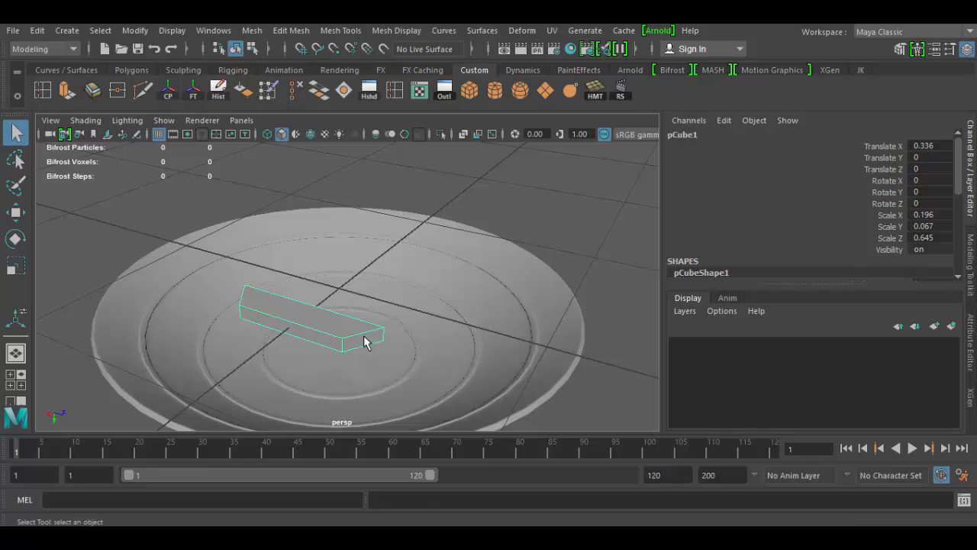
pyautogui.moveTo(362, 343); pyautogui.dragTo(356, 169, button='right')
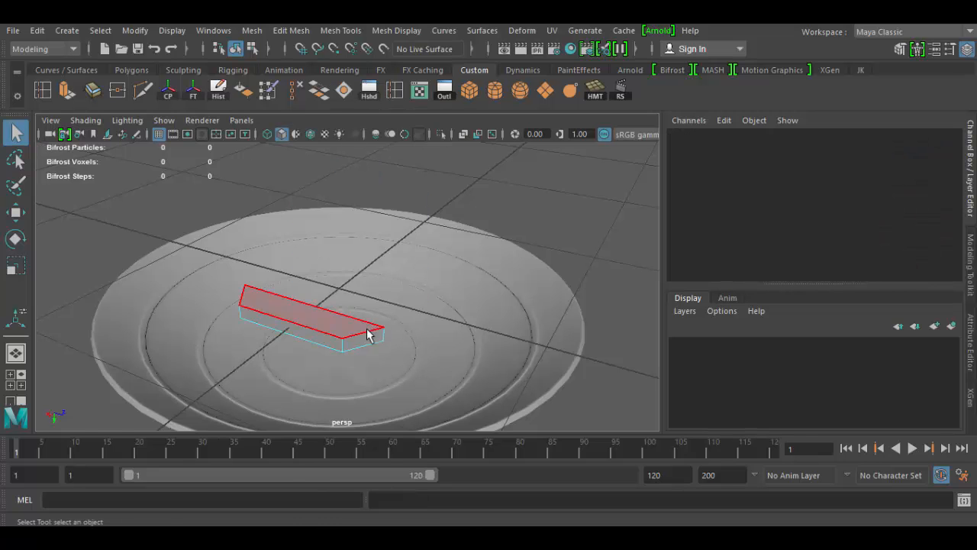
pyautogui.click(364, 342)
pyautogui.keyDown('alt'); pyautogui.moveTo(270, 355); pyautogui.dragTo(397, 352); pyautogui.keyUp('alt')
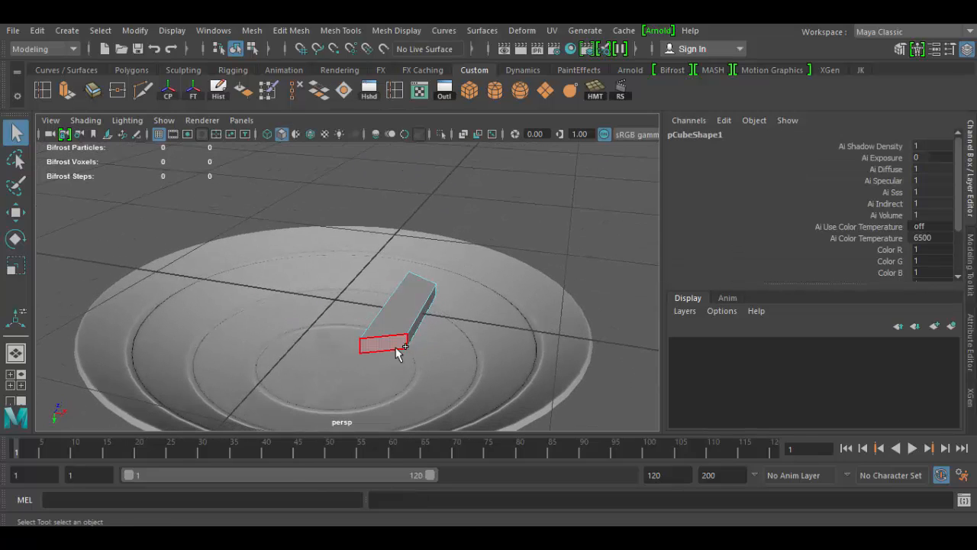
pyautogui.keyDown('alt'); pyautogui.moveTo(512, 375); pyautogui.dragTo(425, 369); pyautogui.keyUp('alt')
pyautogui.keyDown('alt'); pyautogui.moveTo(426, 369); pyautogui.dragTo(353, 256, button='right'); pyautogui.keyUp('alt')
pyautogui.keyDown('alt'); pyautogui.moveTo(397, 311); pyautogui.dragTo(407, 302); pyautogui.keyUp('alt')
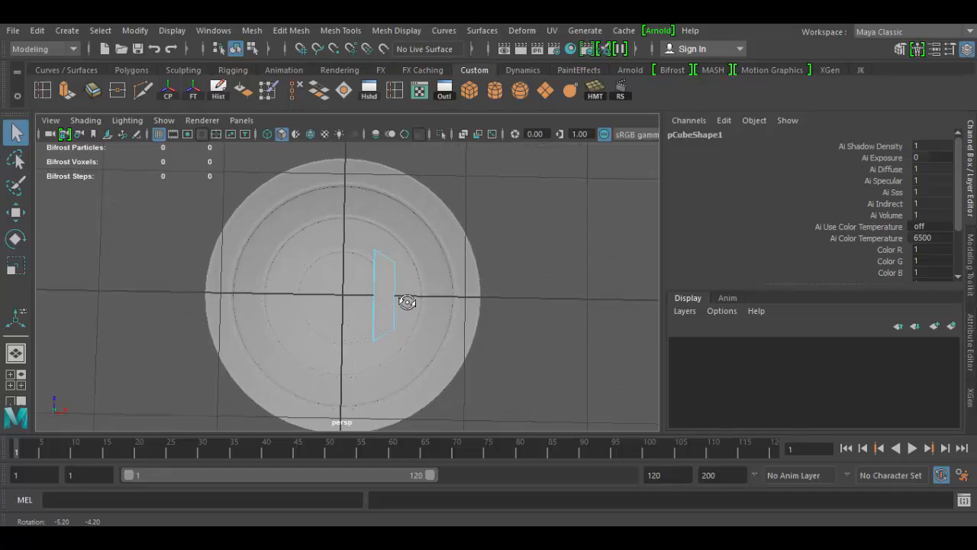
pyautogui.click(67, 98)
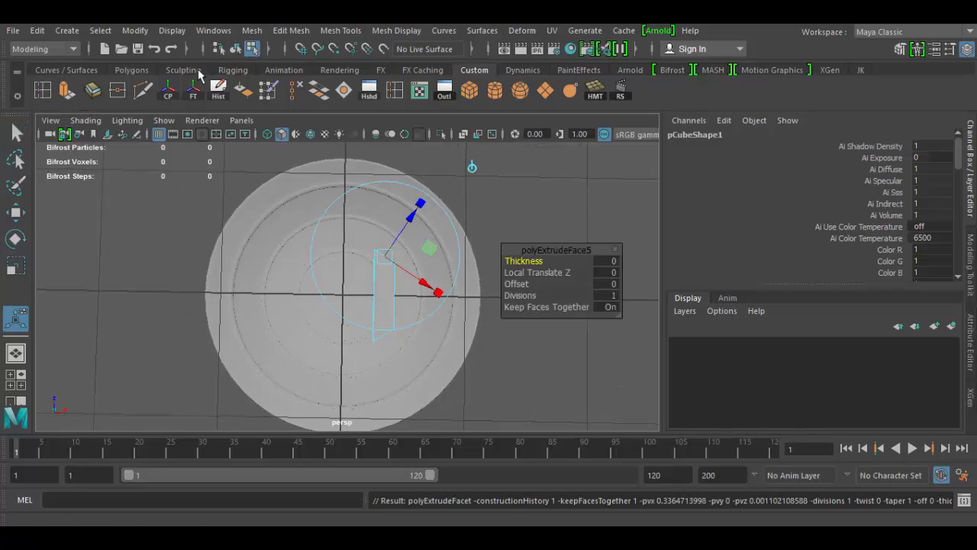
pyautogui.click(279, 29)
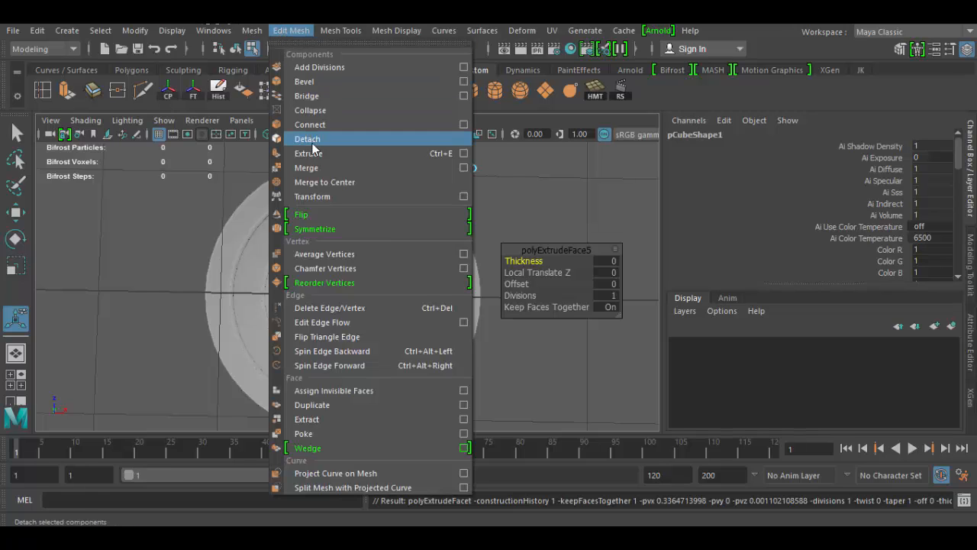
pyautogui.click(526, 111)
pyautogui.click(410, 215)
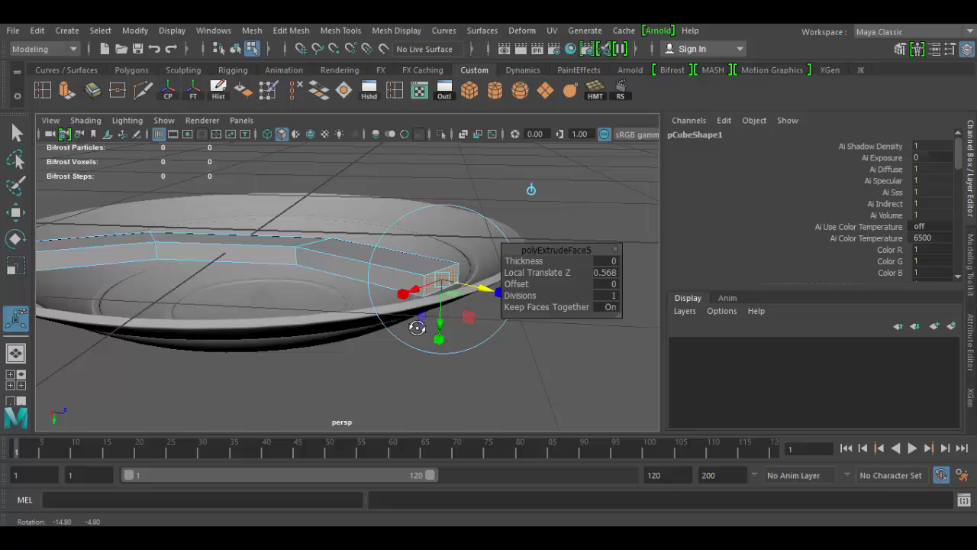
# - Undo the vertical shift of the plate's extruded end faces
pyautogui.keyDown('alt'); pyautogui.moveTo(417, 326); pyautogui.dragTo(461, 332); pyautogui.keyUp('alt')
pyautogui.scroll(-5, 298, 312)
pyautogui.keyDown('alt'); pyautogui.moveTo(266, 305); pyautogui.dragTo(331, 300); pyautogui.keyUp('alt')
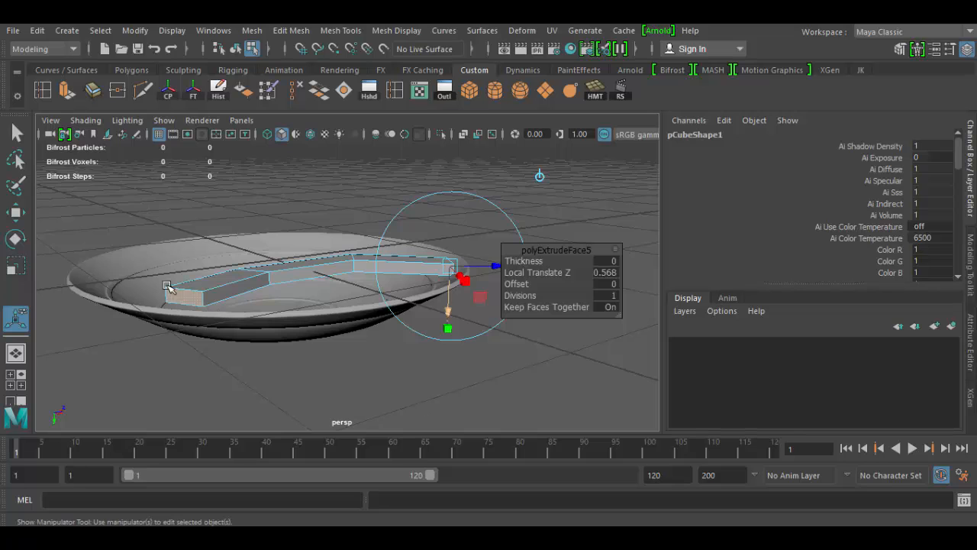
pyautogui.keyDown('alt'); pyautogui.moveTo(169, 287); pyautogui.dragTo(218, 314); pyautogui.keyUp('alt')
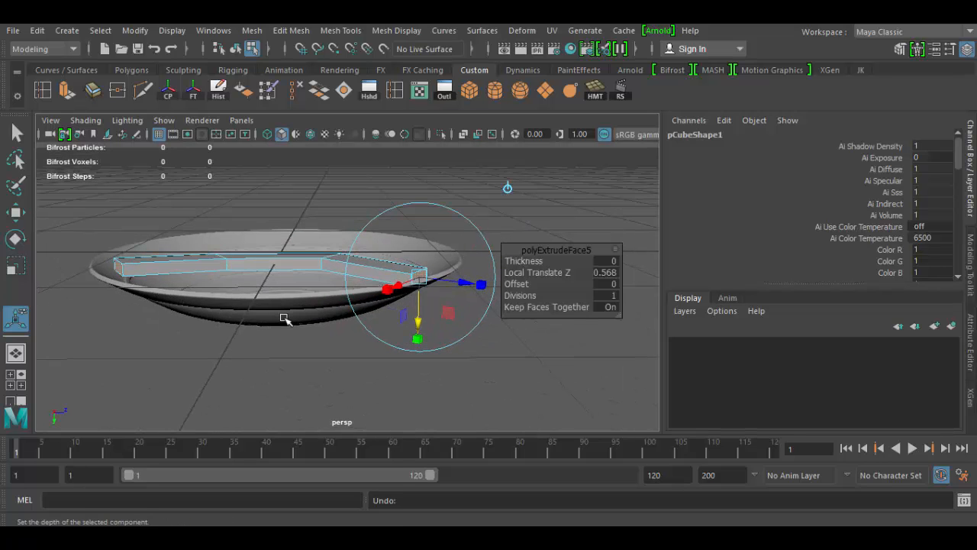
pyautogui.hotkey('ctrl', 'z')
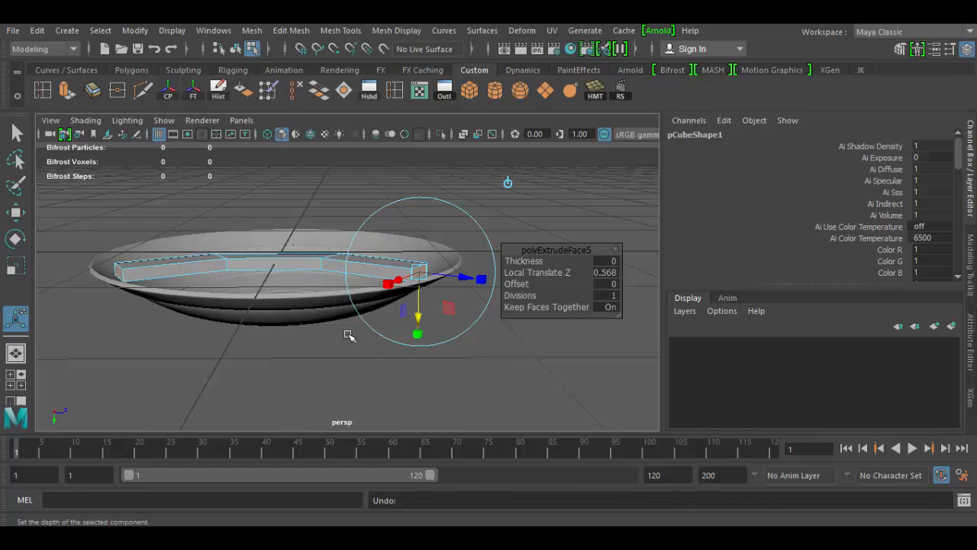
pyautogui.keyDown('alt'); pyautogui.moveTo(304, 326); pyautogui.dragTo(367, 322); pyautogui.keyUp('alt')
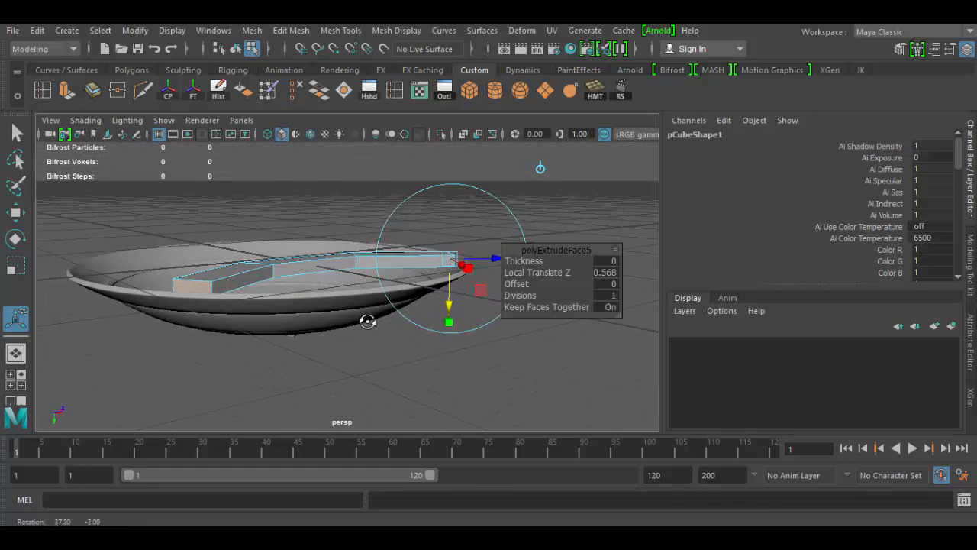
# - Select all of the plate's vertices and move them along Y into the shield's hollow, to about 0.315
pyautogui.moveTo(309, 271); pyautogui.dragTo(229, 130, button='right')
pyautogui.keyDown('alt'); pyautogui.moveTo(338, 218); pyautogui.dragTo(194, 235); pyautogui.keyUp('alt')
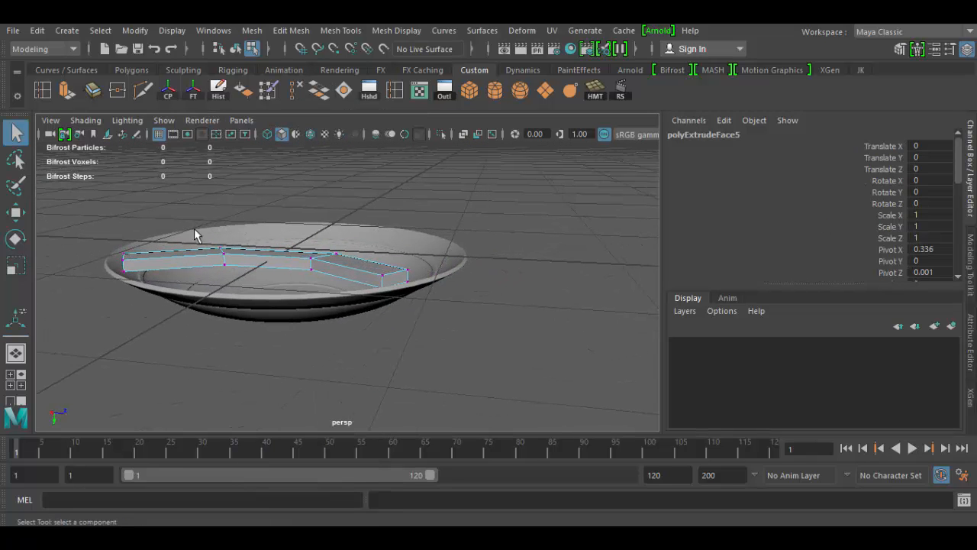
pyautogui.moveTo(105, 201); pyautogui.dragTo(451, 339)
pyautogui.keyDown('alt'); pyautogui.moveTo(451, 339); pyautogui.dragTo(410, 345); pyautogui.keyUp('alt')
pyautogui.press('w')
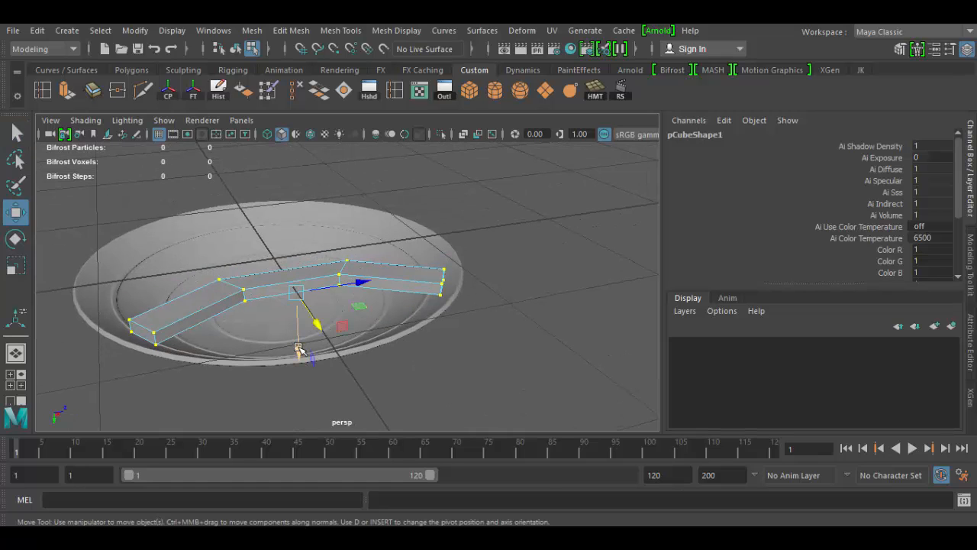
pyautogui.moveTo(299, 349); pyautogui.dragTo(299, 395)
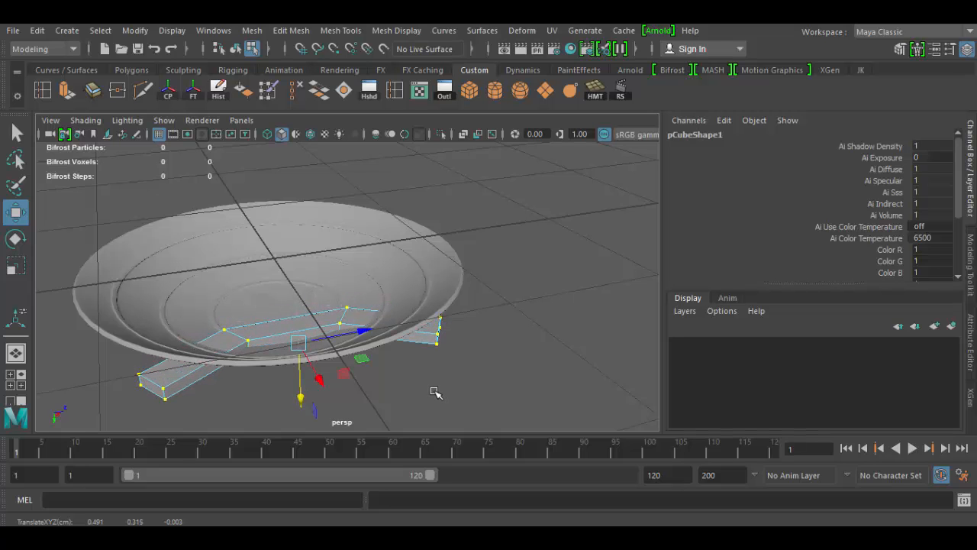
# - Fine-tune the whole plate's Y position to about 0.309 so its middle section sits against the shield's inner surface
pyautogui.moveTo(436, 393)
pyautogui.keyDown('alt'); pyautogui.mouseDown()
pyautogui.moveTo(406, 332)
pyautogui.moveTo(406, 258)
pyautogui.moveTo(320, 319)
pyautogui.moveTo(330, 287)
pyautogui.moveTo(427, 367)
pyautogui.moveTo(234, 349)
pyautogui.moveTo(356, 367)
pyautogui.moveTo(388, 394)
pyautogui.moveTo(286, 395)
pyautogui.moveTo(424, 398)
pyautogui.mouseUp(); pyautogui.keyUp('alt')
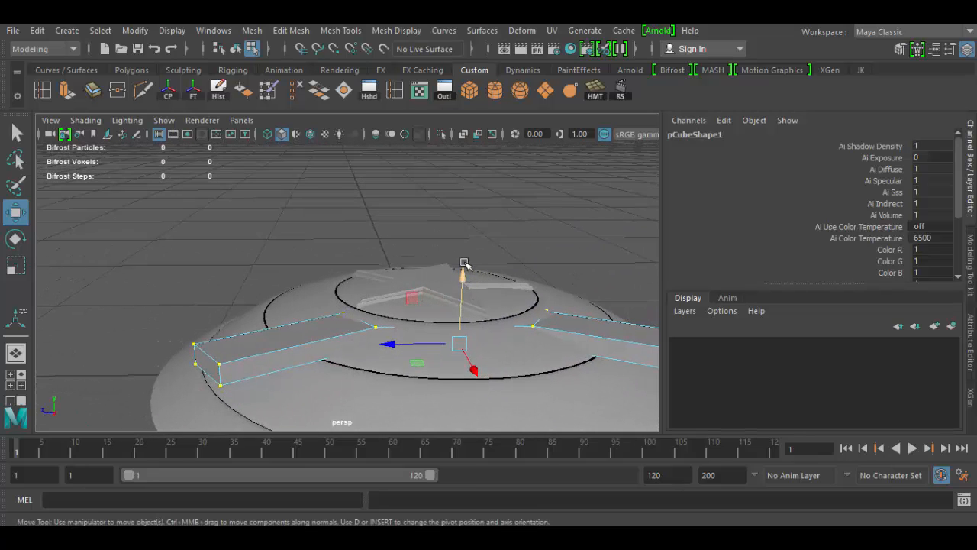
pyautogui.moveTo(463, 264)
pyautogui.mouseDown()
pyautogui.moveTo(462, 275)
pyautogui.moveTo(463, 266)
pyautogui.mouseUp()
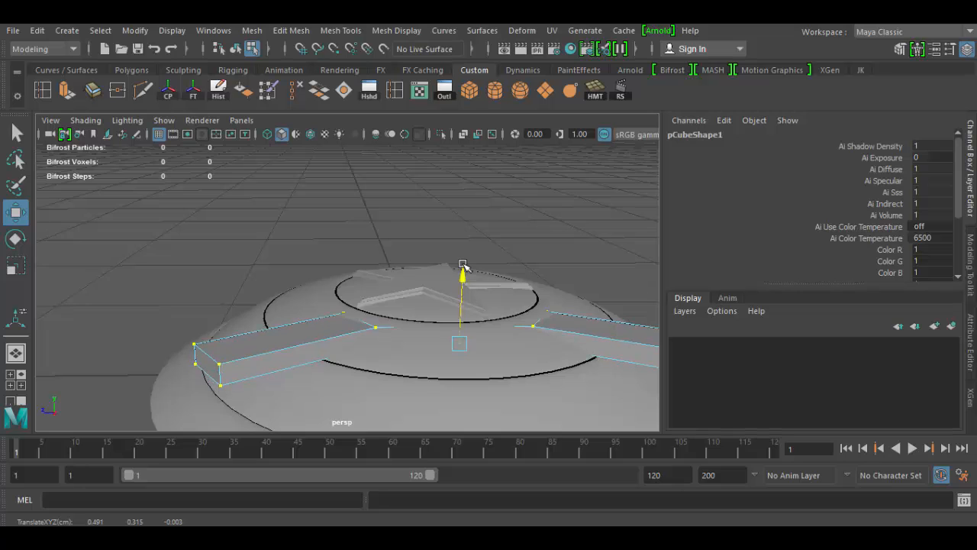
pyautogui.keyDown('alt'); pyautogui.moveTo(510, 339); pyautogui.dragTo(520, 296); pyautogui.keyUp('alt')
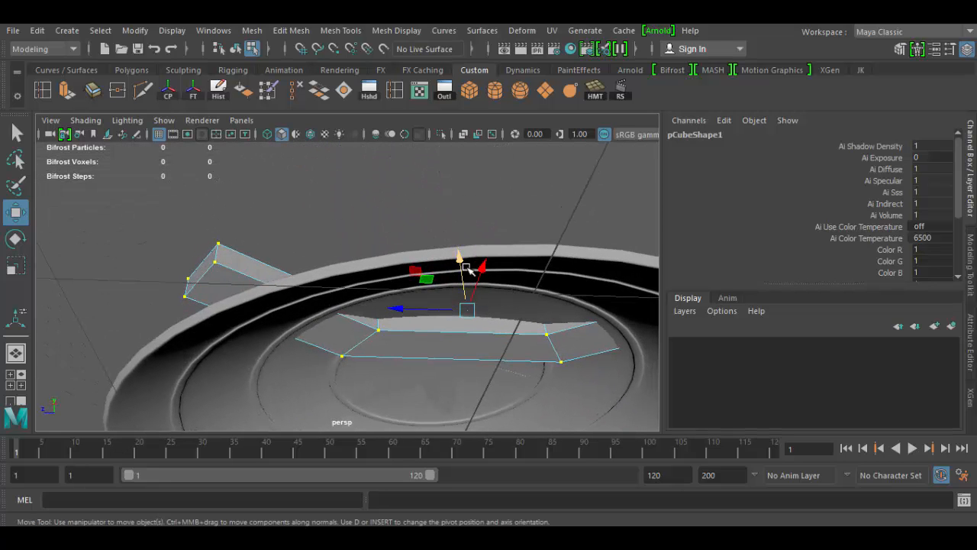
pyautogui.moveTo(461, 261); pyautogui.dragTo(462, 265)
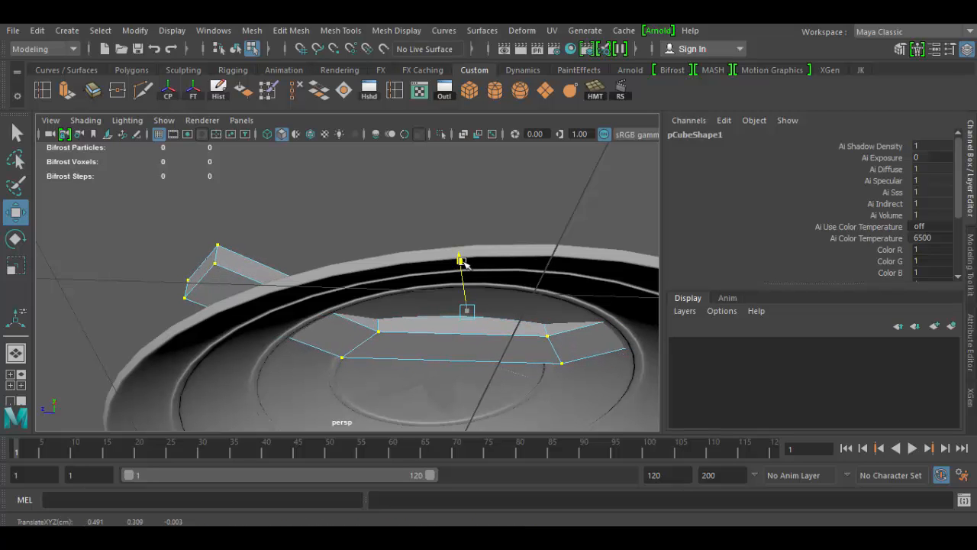
# - Adjust the height of the plate's middle corner vertices so the middle section stays behind the shield's front surface
pyautogui.keyDown('alt'); pyautogui.moveTo(507, 336); pyautogui.dragTo(445, 339); pyautogui.keyUp('alt')
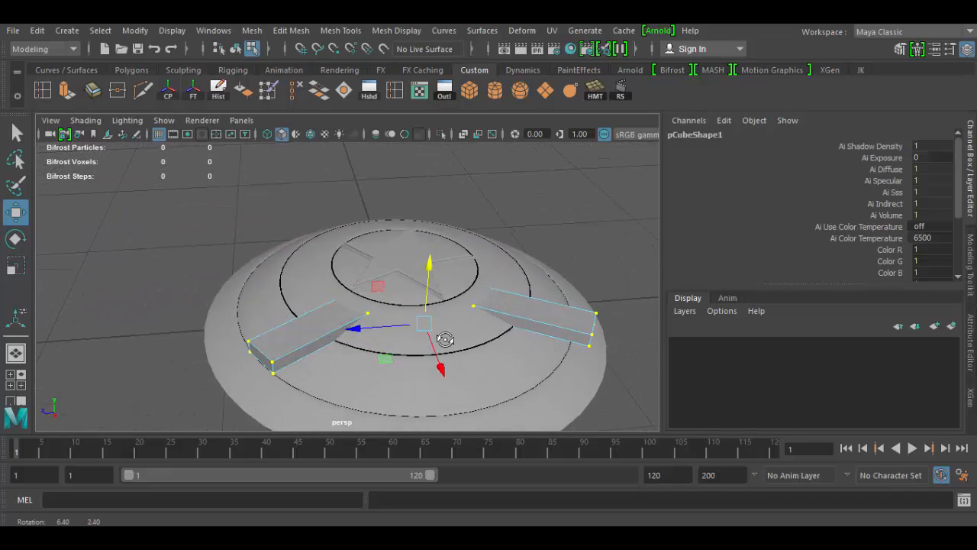
pyautogui.scroll(3, 522, 392)
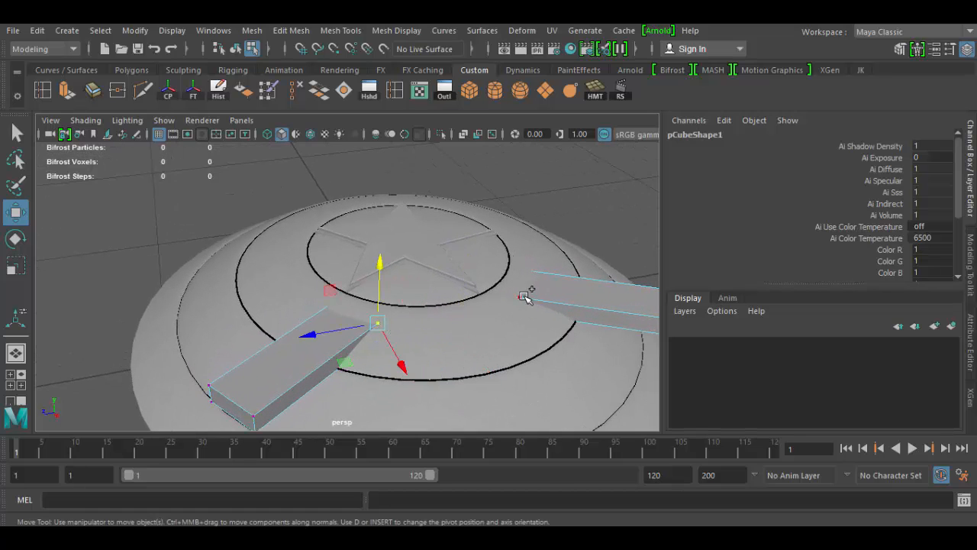
pyautogui.moveTo(455, 243); pyautogui.dragTo(499, 366)
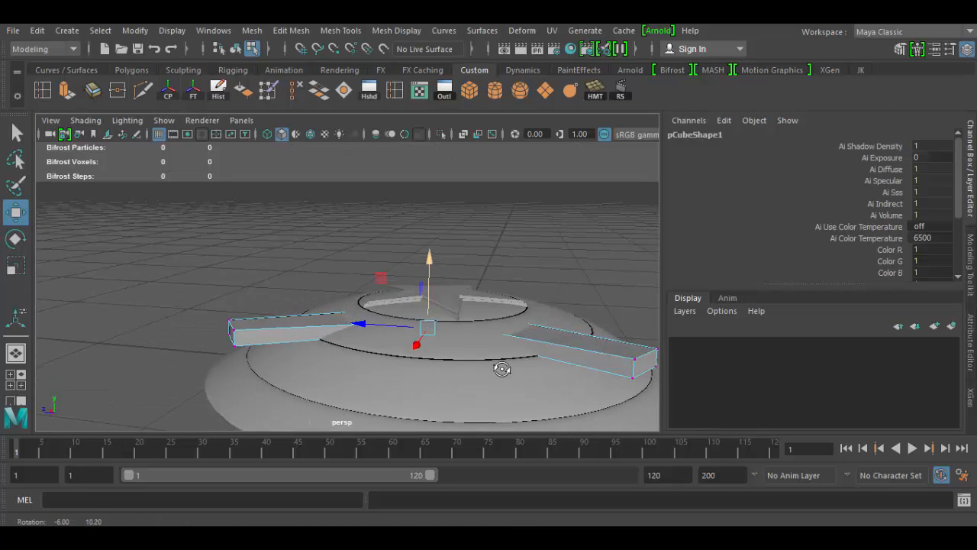
# - Move the arm tip vertices along Y behind the shield's front surface, adjusting one tip corner to about 0.070
pyautogui.keyDown('alt'); pyautogui.moveTo(258, 390); pyautogui.dragTo(349, 375); pyautogui.keyUp('alt')
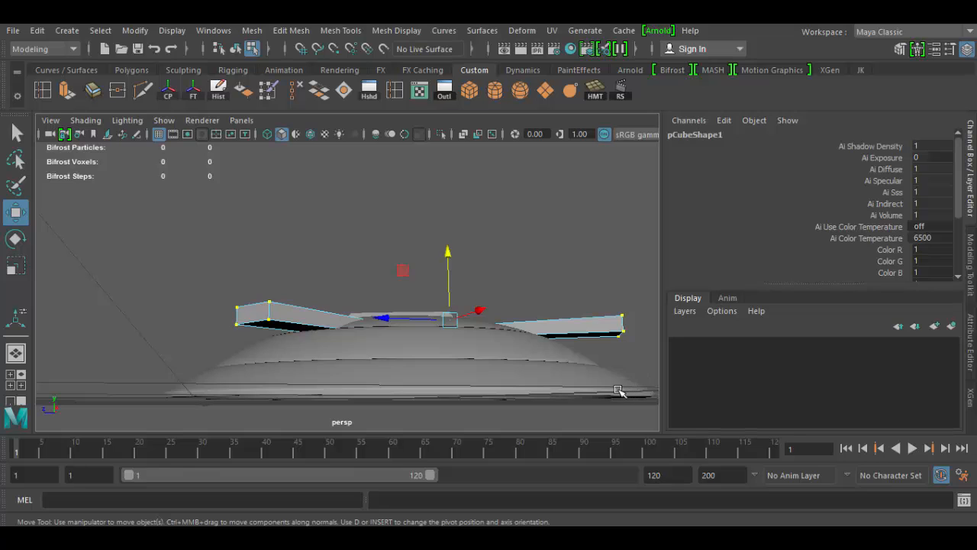
pyautogui.keyDown('alt'); pyautogui.moveTo(619, 391); pyautogui.dragTo(331, 356); pyautogui.keyUp('alt')
pyautogui.keyDown('alt'); pyautogui.moveTo(329, 305); pyautogui.dragTo(497, 372); pyautogui.keyUp('alt')
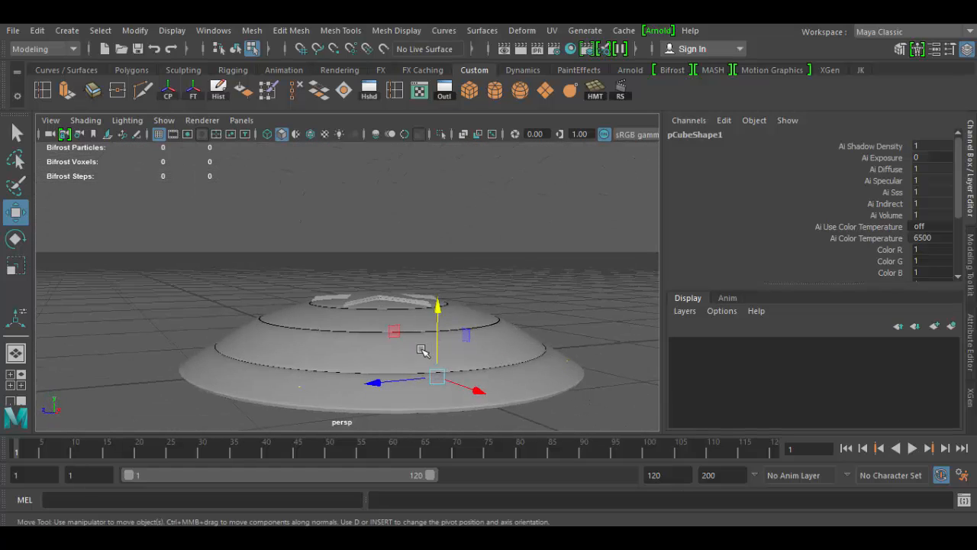
pyautogui.keyDown('alt'); pyautogui.moveTo(376, 374); pyautogui.dragTo(373, 325, button='middle'); pyautogui.keyUp('alt')
pyautogui.moveTo(302, 355)
pyautogui.keyDown('alt'); pyautogui.mouseDown(button='right')
pyautogui.moveTo(310, 394)
pyautogui.moveTo(290, 342)
pyautogui.mouseUp(button='right'); pyautogui.keyUp('alt')
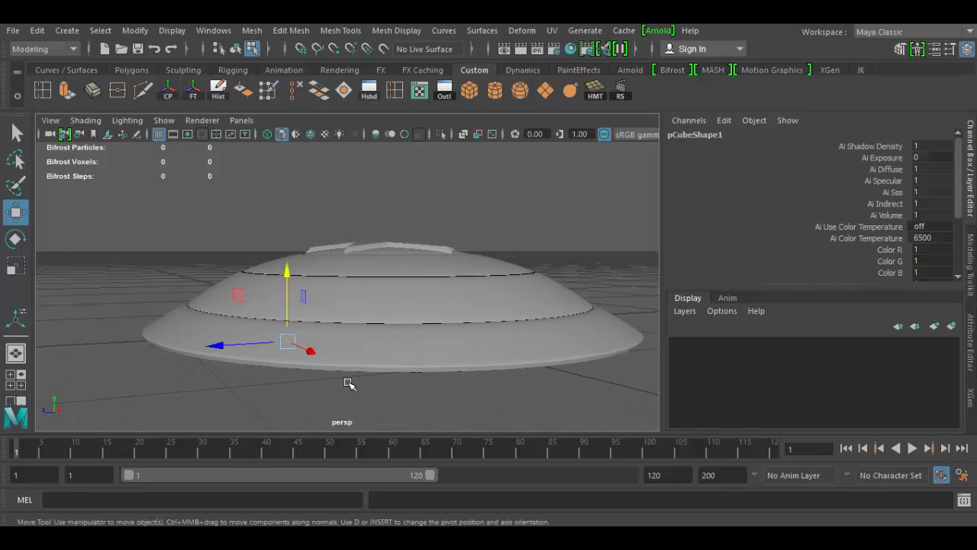
pyautogui.moveTo(286, 272); pyautogui.dragTo(287, 269)
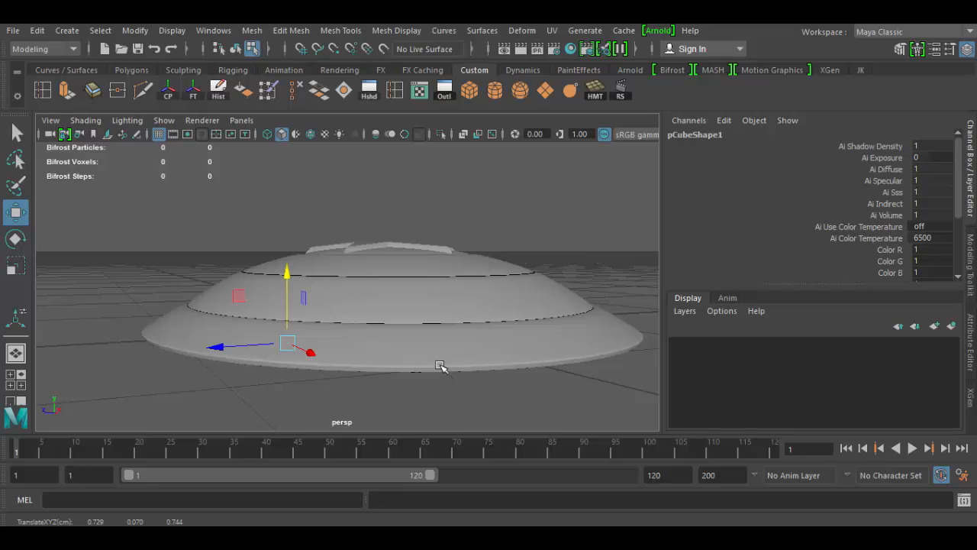
# - Pull the edges at both arm tips slightly inward along Z, placing the first at about 0.775
pyautogui.keyDown('alt'); pyautogui.moveTo(441, 366); pyautogui.dragTo(438, 341, button='right'); pyautogui.keyUp('alt')
pyautogui.keyDown('alt'); pyautogui.moveTo(438, 340); pyautogui.dragTo(334, 184); pyautogui.keyUp('alt')
pyautogui.click(488, 372)
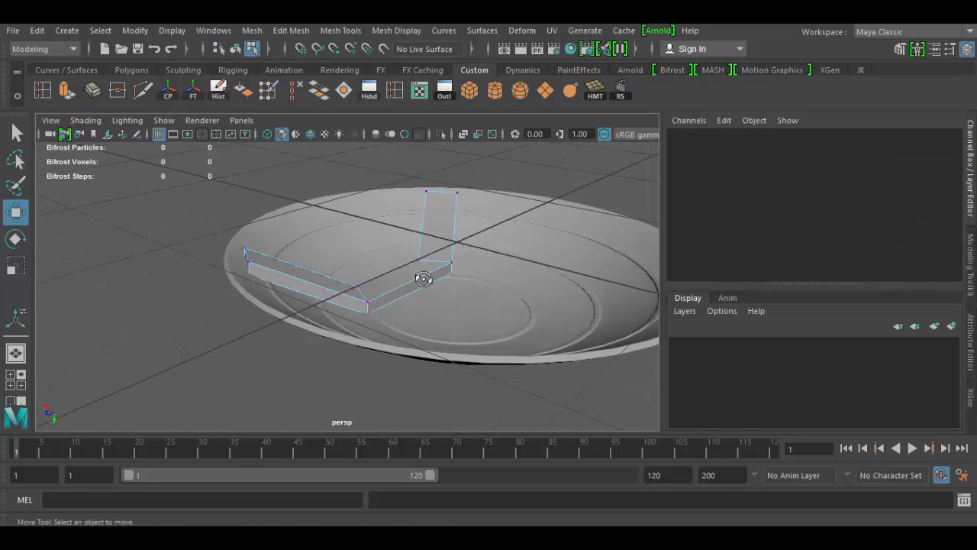
pyautogui.keyDown('alt'); pyautogui.moveTo(423, 279); pyautogui.dragTo(271, 308); pyautogui.keyUp('alt')
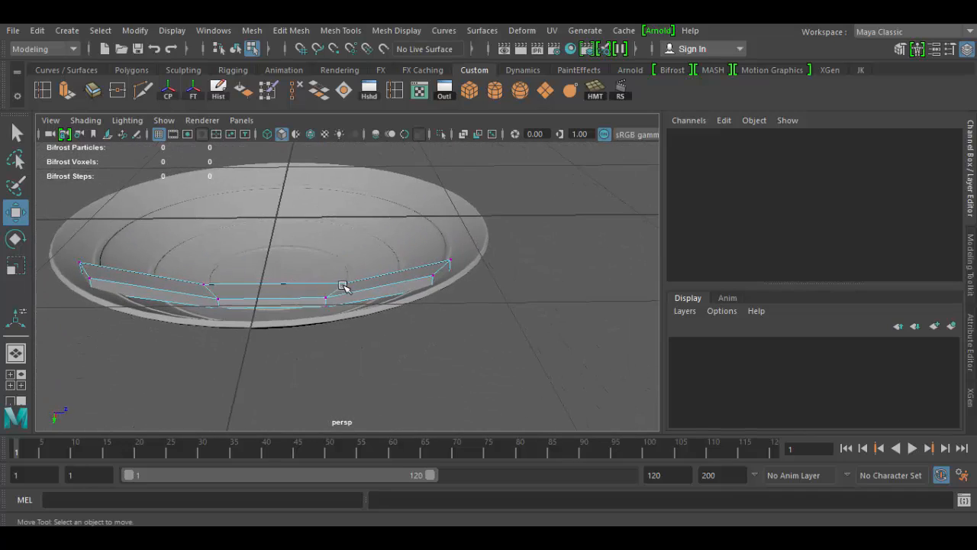
pyautogui.keyDown('alt'); pyautogui.moveTo(344, 286); pyautogui.dragTo(372, 336); pyautogui.keyUp('alt')
pyautogui.keyDown('alt'); pyautogui.moveTo(420, 375); pyautogui.dragTo(475, 356, button='right'); pyautogui.keyUp('alt')
pyautogui.moveTo(489, 132); pyautogui.dragTo(471, 92, button='right')
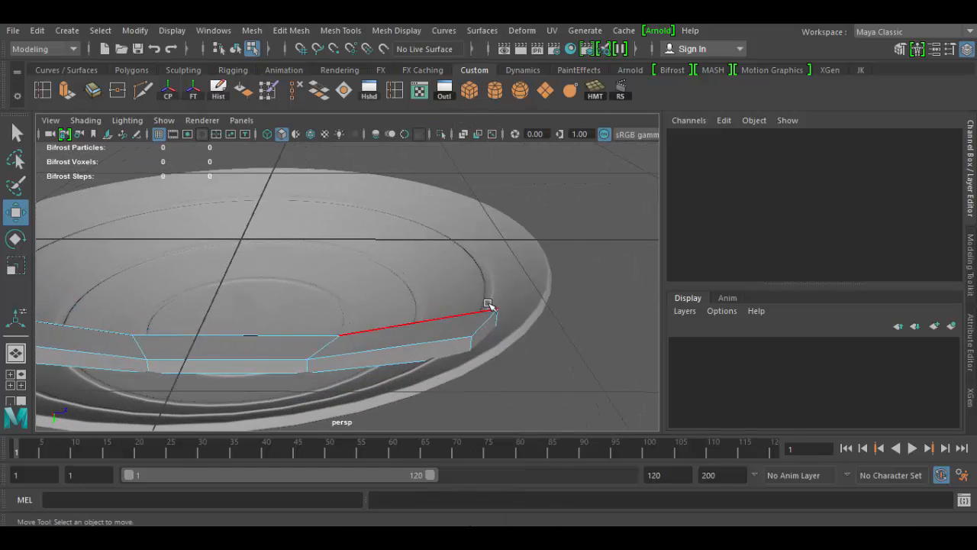
pyautogui.click(485, 319)
pyautogui.moveTo(556, 320); pyautogui.dragTo(547, 321)
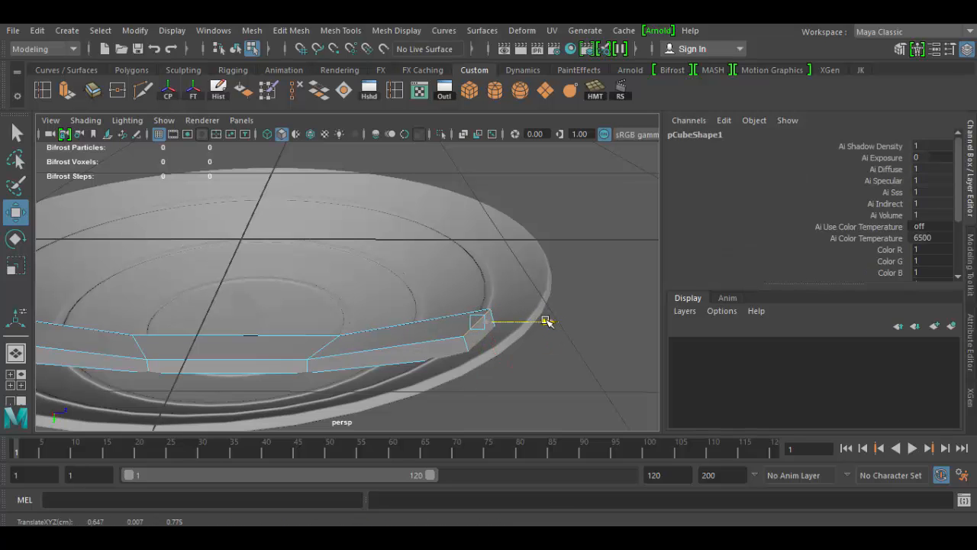
pyautogui.keyDown('alt'); pyautogui.moveTo(360, 362); pyautogui.dragTo(290, 371); pyautogui.keyUp('alt')
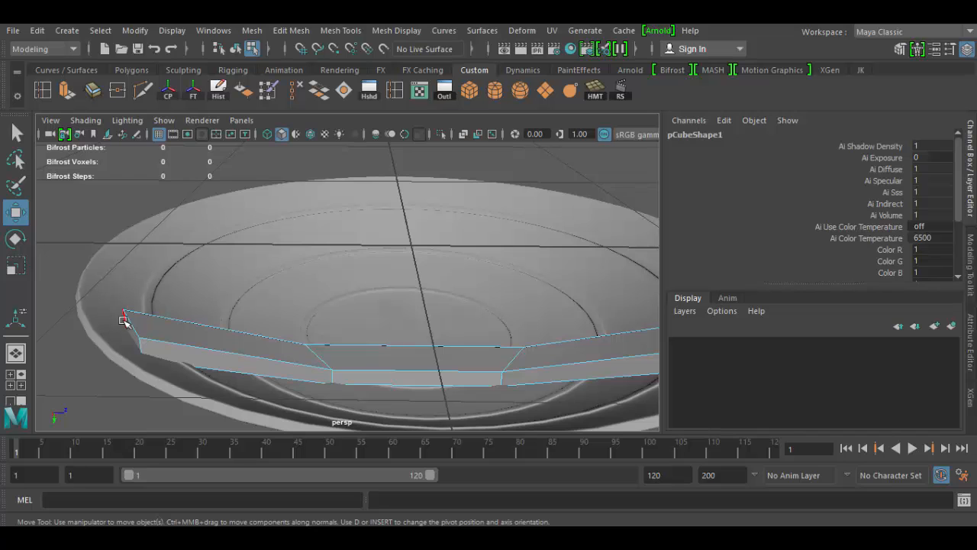
pyautogui.moveTo(196, 322); pyautogui.dragTo(217, 324)
# - Nudge the edges at both arm tips slightly along X toward the shield's center
pyautogui.keyDown('alt'); pyautogui.moveTo(255, 375); pyautogui.dragTo(239, 275); pyautogui.keyUp('alt')
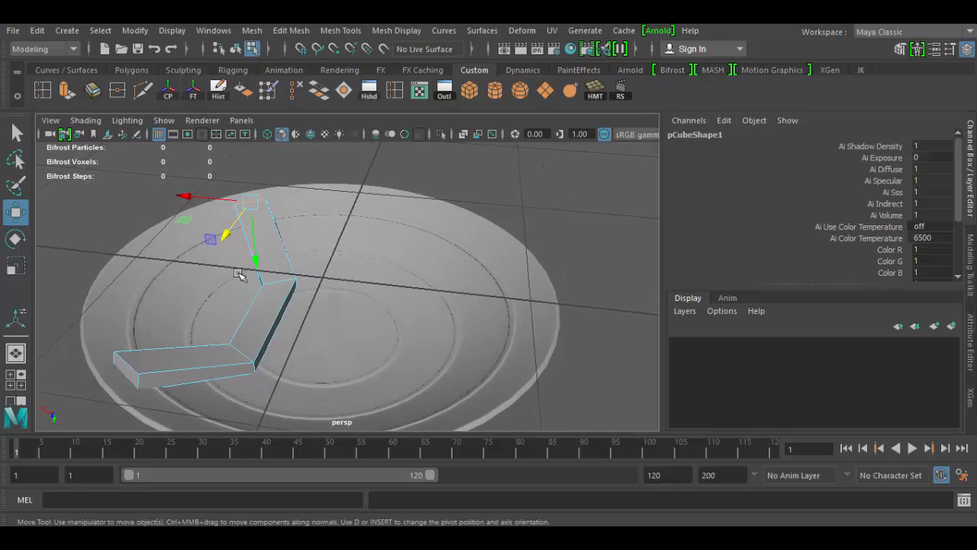
pyautogui.keyDown('alt'); pyautogui.moveTo(309, 354); pyautogui.dragTo(409, 336); pyautogui.keyUp('alt')
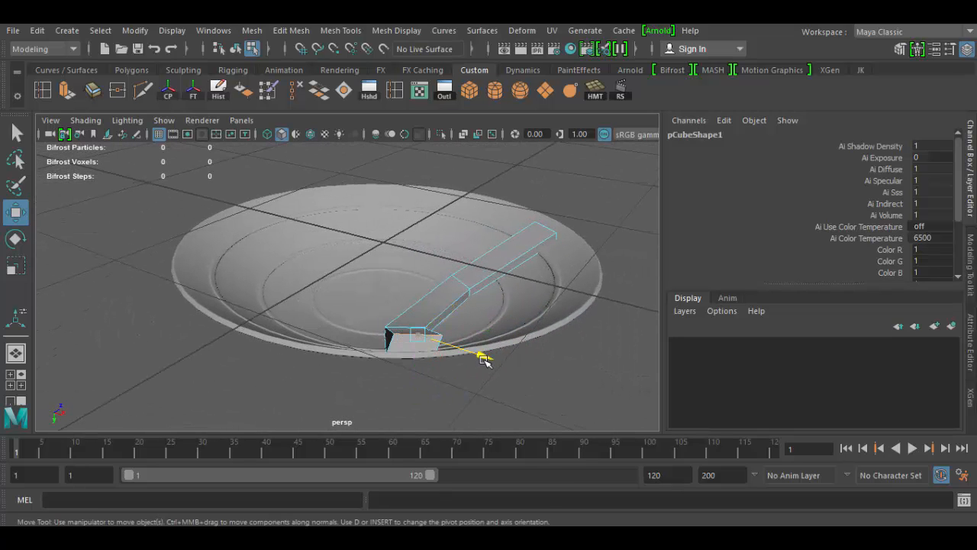
pyautogui.moveTo(484, 359); pyautogui.dragTo(476, 361)
pyautogui.keyDown('alt'); pyautogui.moveTo(545, 357); pyautogui.dragTo(362, 356); pyautogui.keyUp('alt')
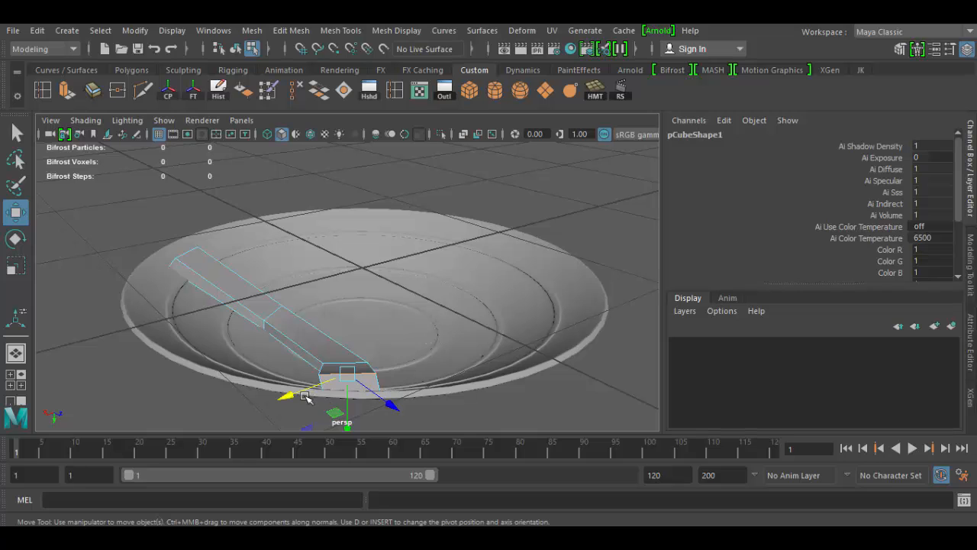
pyautogui.moveTo(293, 397); pyautogui.dragTo(296, 397)
pyautogui.keyDown('alt'); pyautogui.moveTo(420, 384); pyautogui.dragTo(293, 351); pyautogui.keyUp('alt')
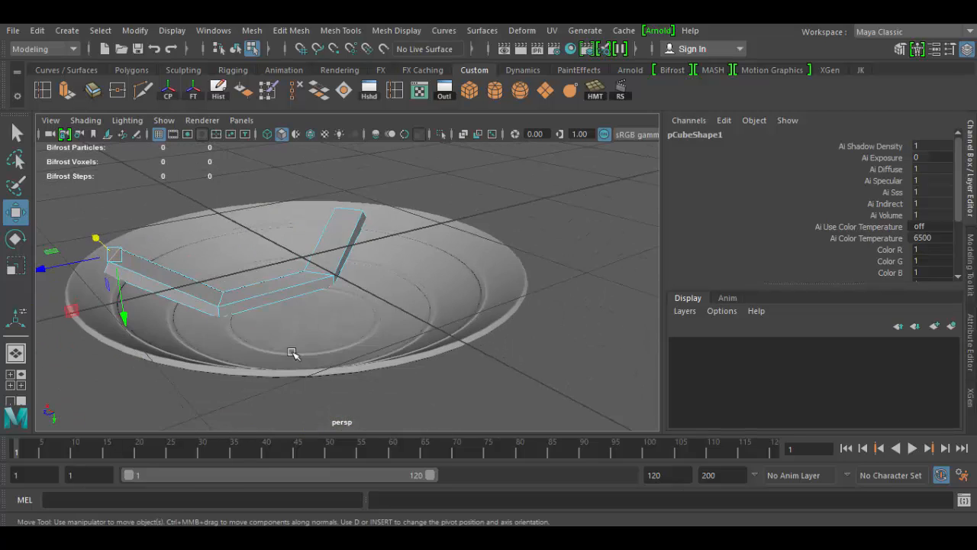
# - Check the modeled plate against the reference photo of the shield's back, examining the riveted plates and straps
pyautogui.keyDown('alt'); pyautogui.moveTo(428, 328); pyautogui.dragTo(478, 378, button='middle'); pyautogui.keyUp('alt')
pyautogui.keyDown('alt'); pyautogui.moveTo(478, 378); pyautogui.dragTo(310, 356); pyautogui.keyUp('alt')
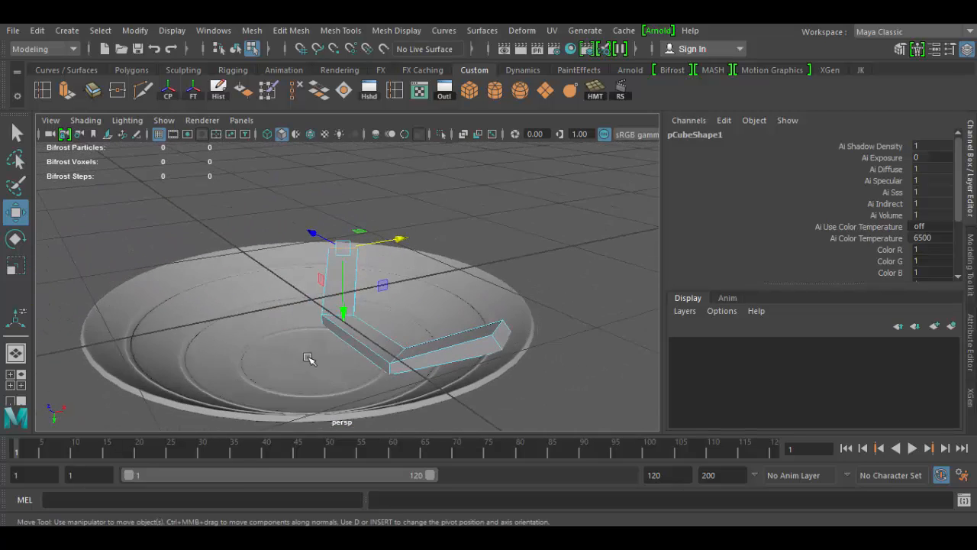
pyautogui.keyDown('alt'); pyautogui.moveTo(310, 356); pyautogui.dragTo(389, 370, button='right'); pyautogui.keyUp('alt')
pyautogui.keyDown('alt'); pyautogui.moveTo(390, 370); pyautogui.dragTo(421, 328); pyautogui.keyUp('alt')
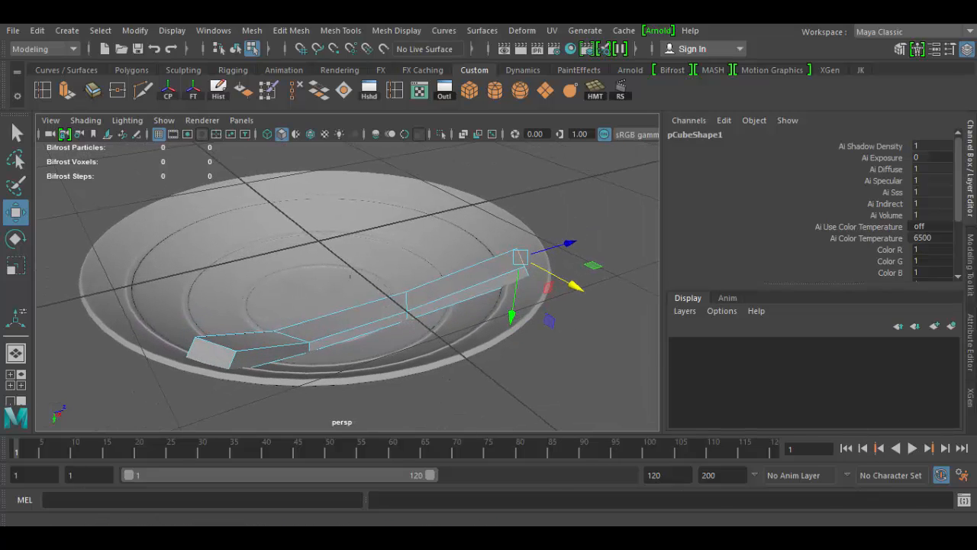
pyautogui.click(612, 482)
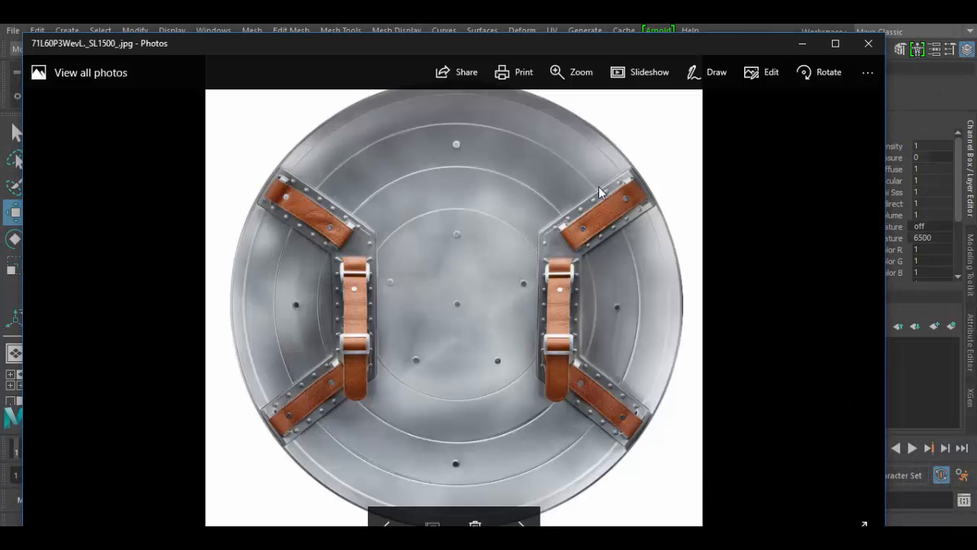
pyautogui.keyDown('ctrl'); pyautogui.scroll(2, 620, 176); pyautogui.keyUp('ctrl')
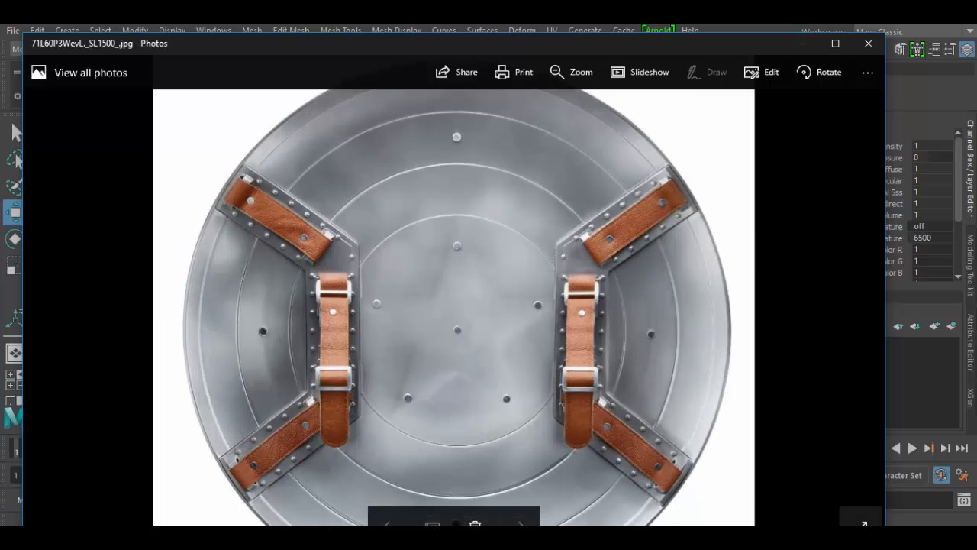
pyautogui.click(840, 506)
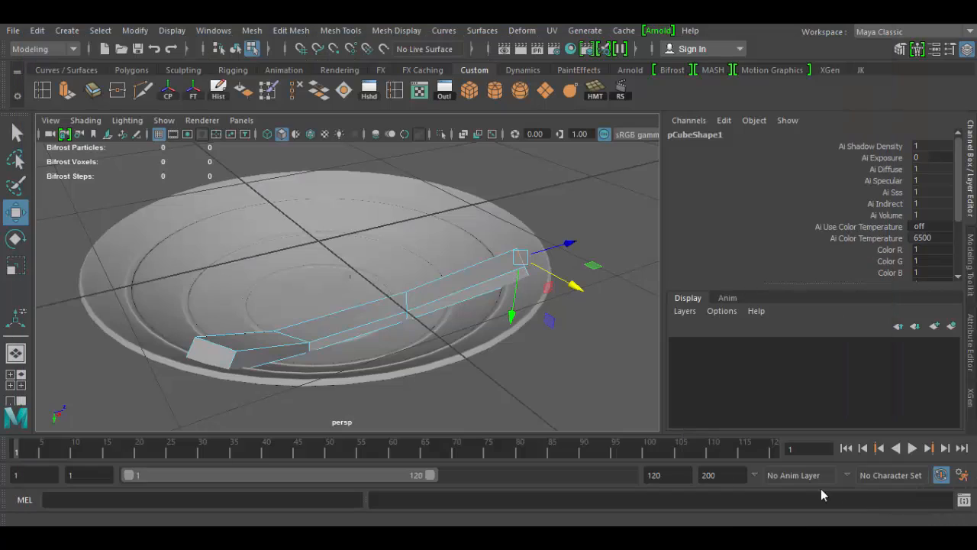
pyautogui.keyDown('alt'); pyautogui.moveTo(492, 330); pyautogui.dragTo(356, 326); pyautogui.keyUp('alt')
pyautogui.moveTo(356, 326); pyautogui.dragTo(338, 94, button='right')
pyautogui.click(394, 325)
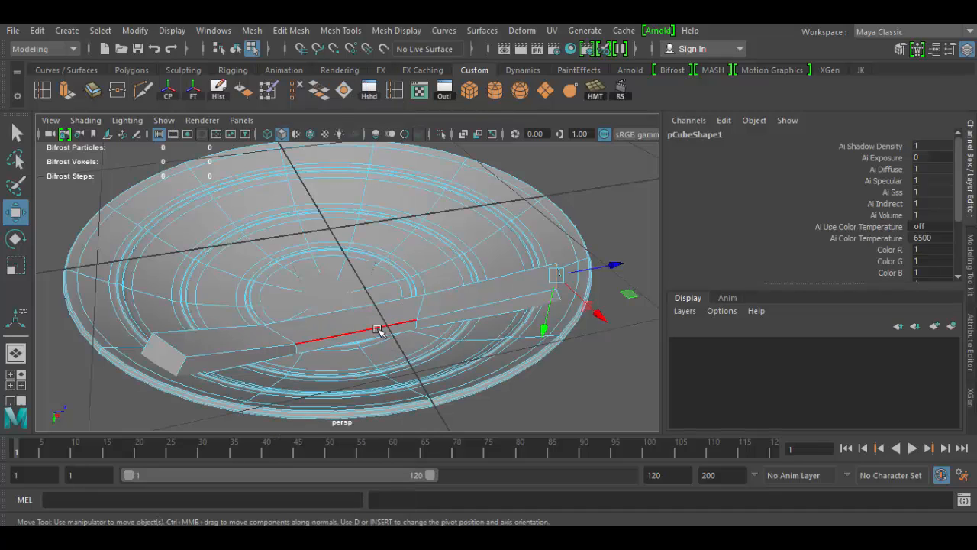
pyautogui.click(378, 330)
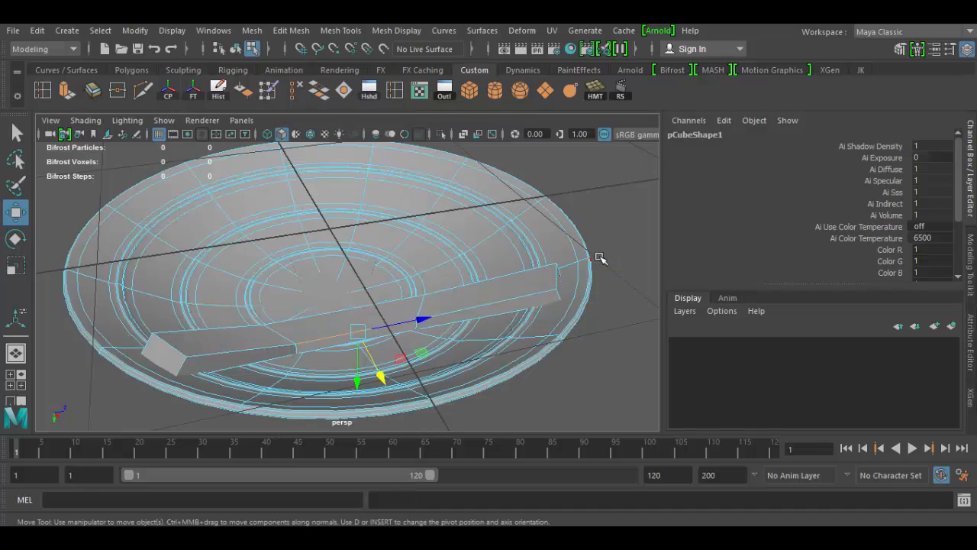
pyautogui.moveTo(587, 132); pyautogui.dragTo(653, 111, button='right')
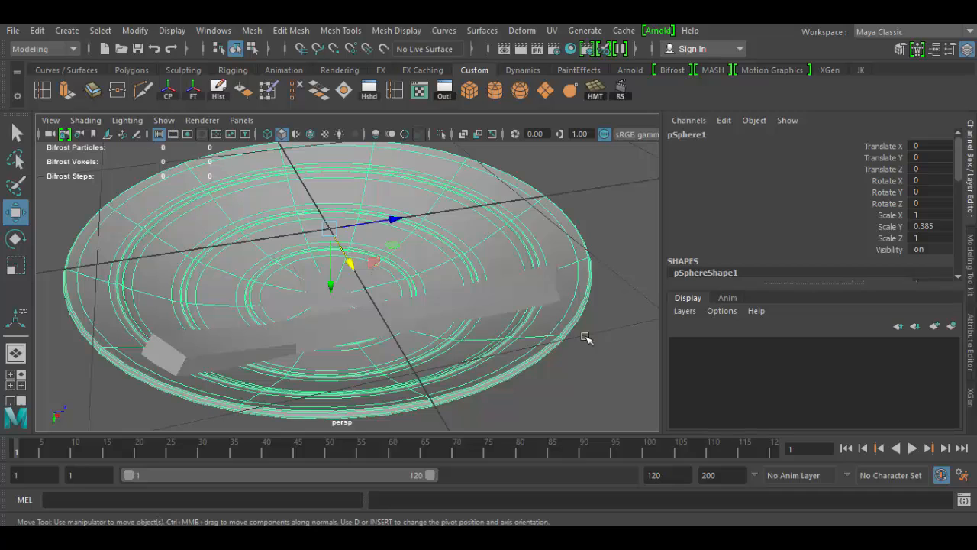
pyautogui.click(580, 381)
# - Bevel both long edge loops bordering the exposed face of the strap mounting plate
pyautogui.keyDown('alt'); pyautogui.moveTo(504, 410); pyautogui.dragTo(594, 402); pyautogui.keyUp('alt')
pyautogui.click(322, 393)
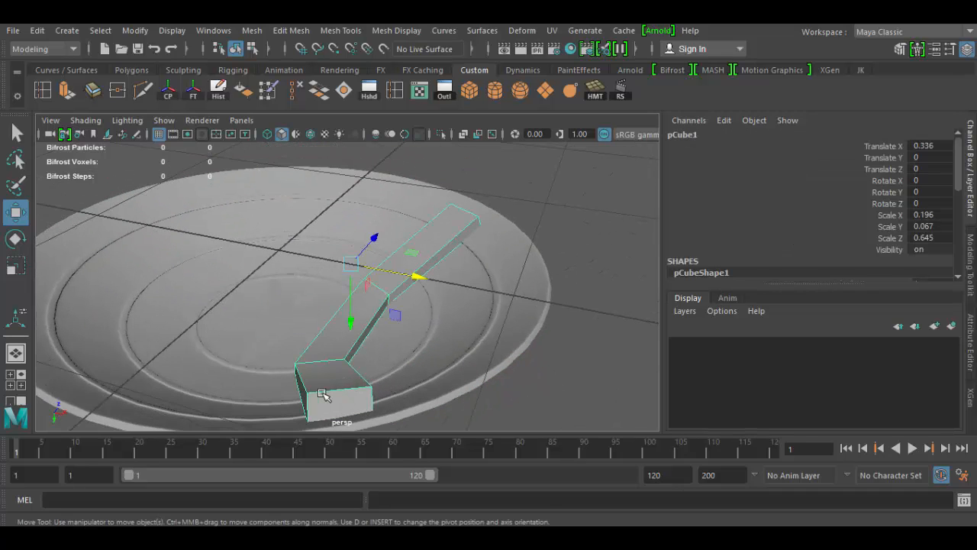
pyautogui.moveTo(326, 381); pyautogui.dragTo(327, 340, button='right')
pyautogui.doubleClick(329, 322)
pyautogui.keyDown('alt'); pyautogui.moveTo(527, 387); pyautogui.dragTo(410, 404); pyautogui.keyUp('alt')
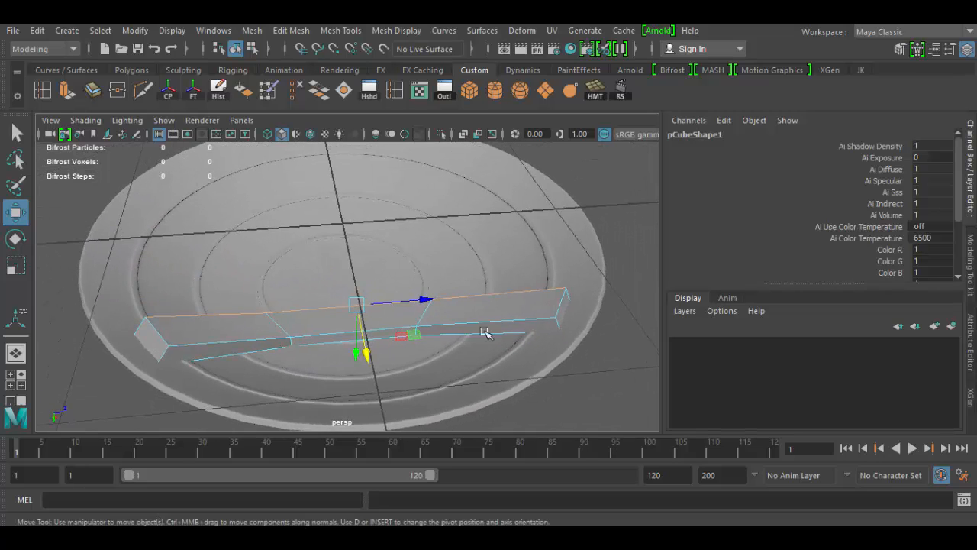
pyautogui.keyDown('shift'); pyautogui.doubleClick(485, 322); pyautogui.keyUp('shift')
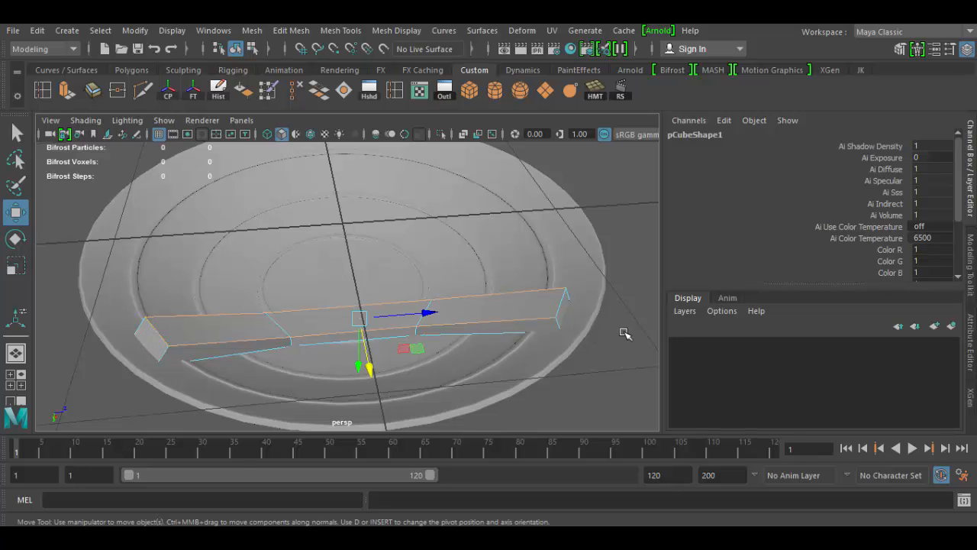
pyautogui.keyDown('alt'); pyautogui.moveTo(505, 411); pyautogui.dragTo(635, 395); pyautogui.keyUp('alt')
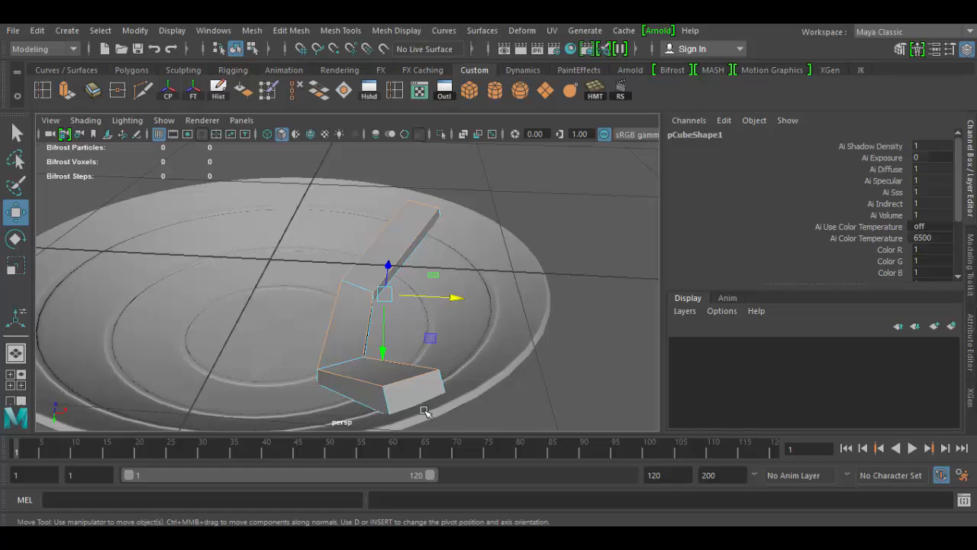
pyautogui.keyDown('alt'); pyautogui.moveTo(424, 411); pyautogui.dragTo(274, 393); pyautogui.keyUp('alt')
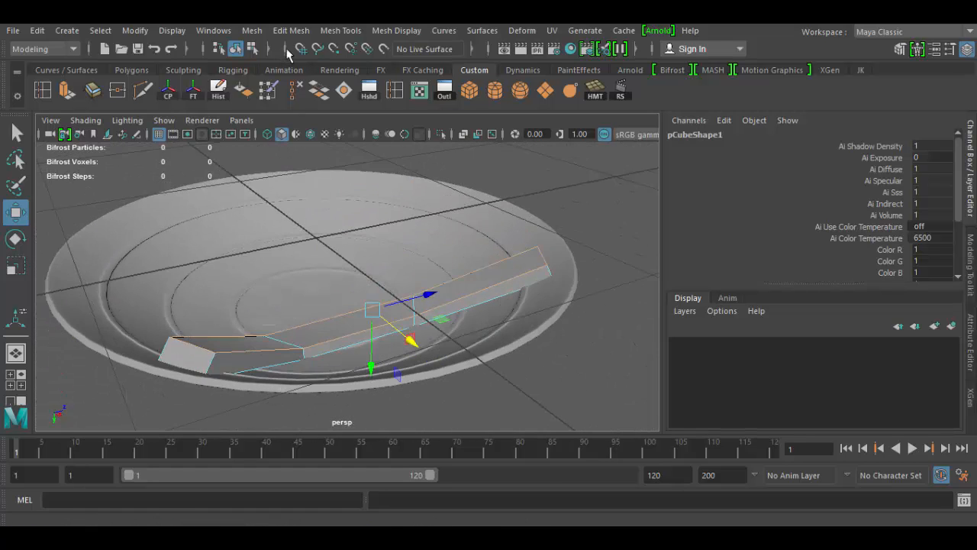
pyautogui.click(338, 30)
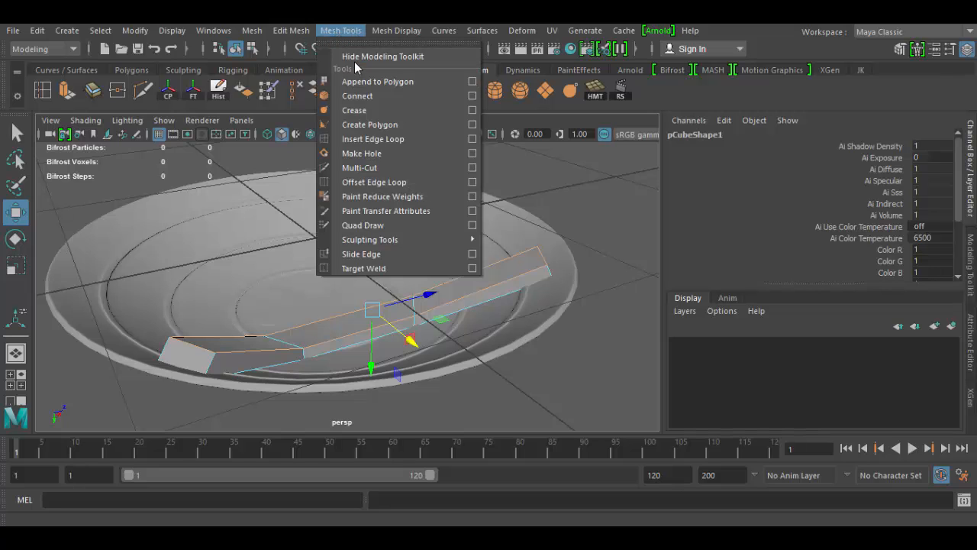
pyautogui.moveTo(307, 33)
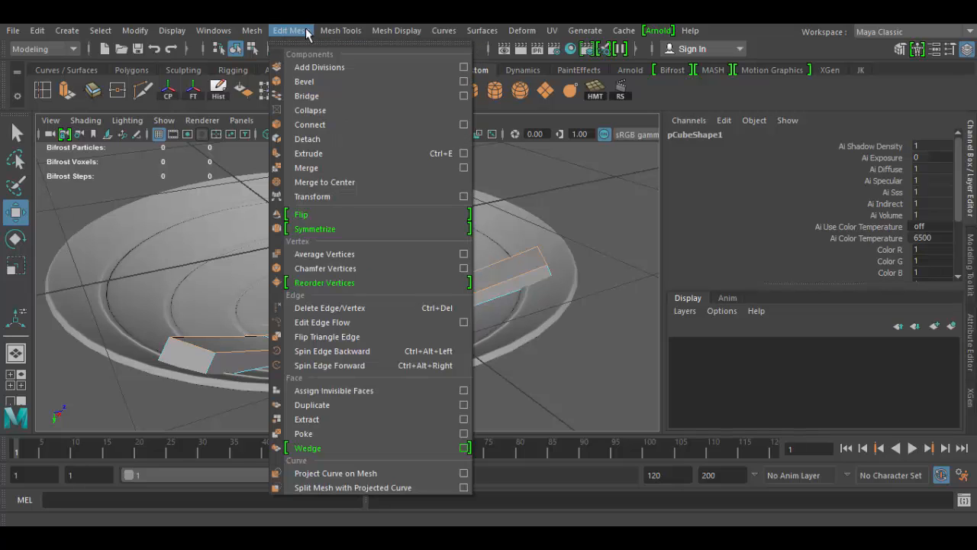
pyautogui.click(306, 82)
# - Set the plate bevel's fraction to 0.3 and return the plate to object mode
pyautogui.keyDown('alt'); pyautogui.moveTo(432, 275); pyautogui.dragTo(326, 304); pyautogui.keyUp('alt')
pyautogui.keyDown('alt'); pyautogui.moveTo(315, 250); pyautogui.dragTo(312, 229, button='middle'); pyautogui.keyUp('alt')
pyautogui.keyDown('alt'); pyautogui.moveTo(313, 229); pyautogui.dragTo(330, 277, button='right'); pyautogui.keyUp('alt')
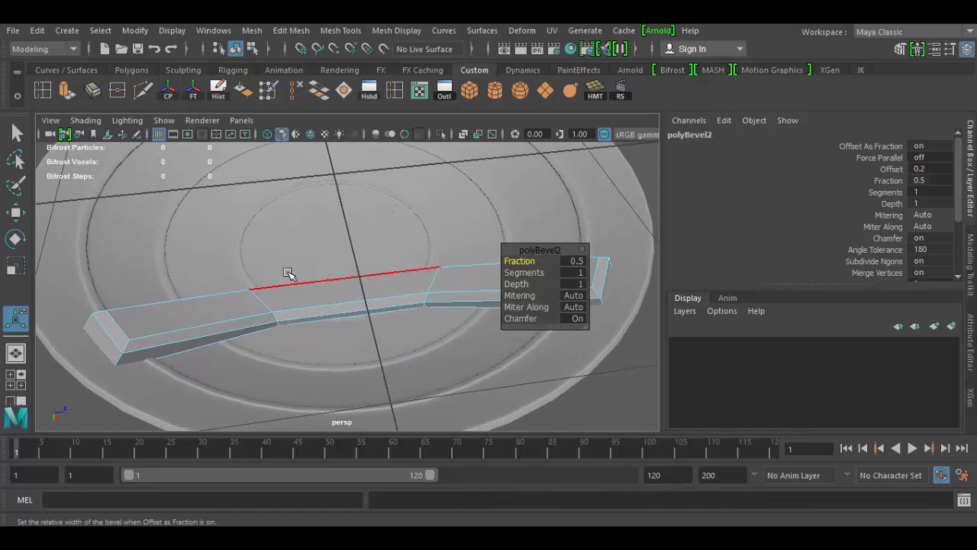
pyautogui.moveTo(290, 273); pyautogui.dragTo(284, 271, button='middle')
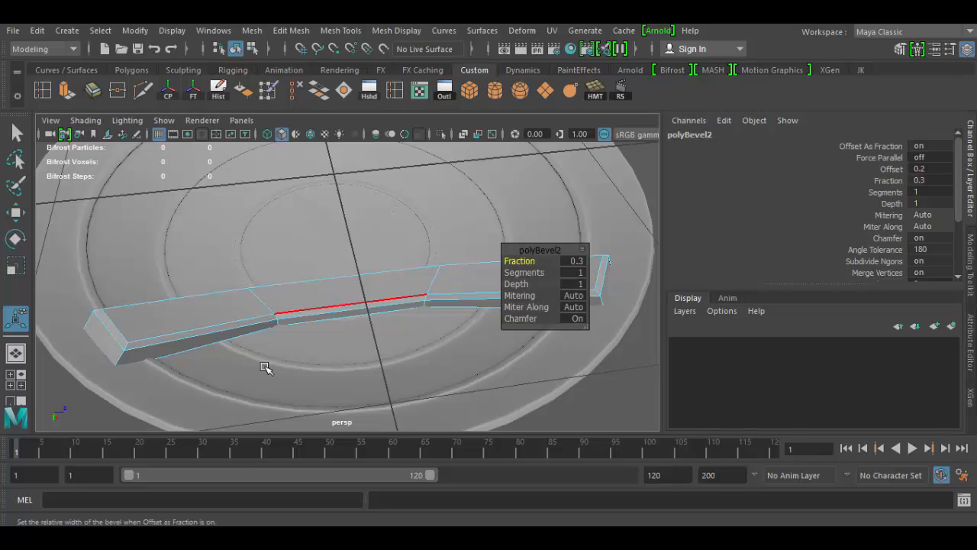
pyautogui.keyDown('alt'); pyautogui.moveTo(268, 367); pyautogui.dragTo(400, 308); pyautogui.keyUp('alt')
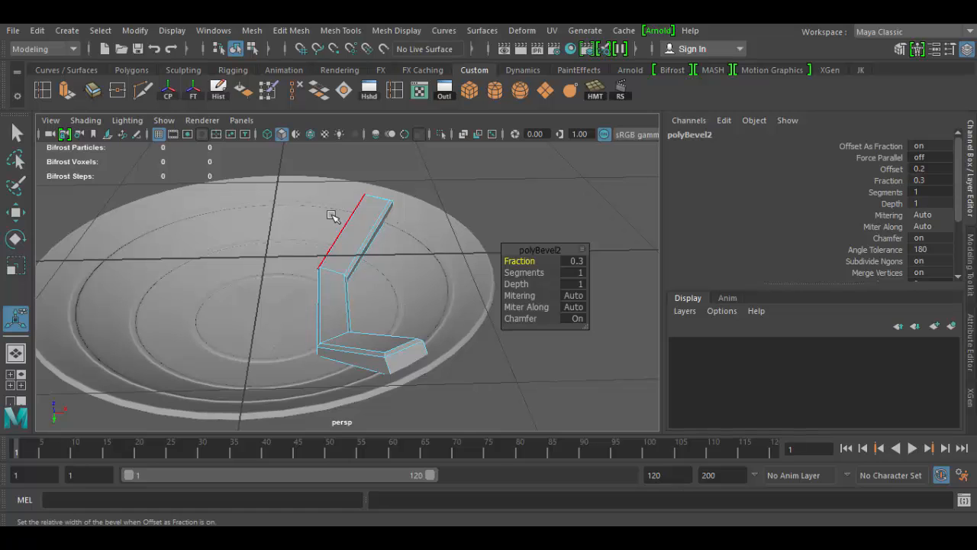
pyautogui.moveTo(352, 223); pyautogui.dragTo(416, 112, button='right')
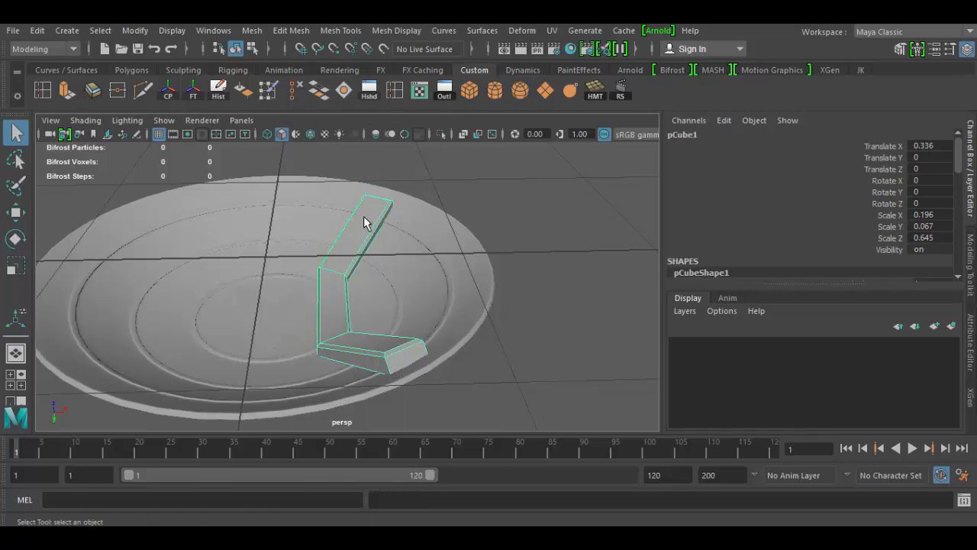
pyautogui.click(441, 287)
pyautogui.keyDown('alt'); pyautogui.moveTo(346, 213); pyautogui.dragTo(478, 307); pyautogui.keyUp('alt')
pyautogui.click(478, 307)
pyautogui.click(288, 319)
pyautogui.keyDown('alt'); pyautogui.moveTo(288, 319); pyautogui.dragTo(349, 321); pyautogui.keyUp('alt')
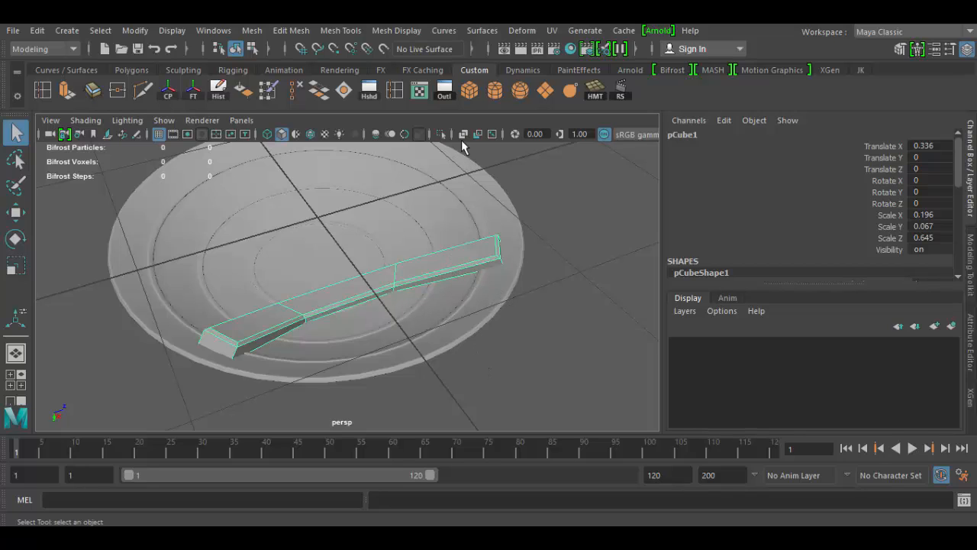
# - Create a new polygon cube and scale it down uniformly to about 0.146
pyautogui.click(470, 90)
pyautogui.keyDown('alt'); pyautogui.moveTo(453, 362); pyautogui.dragTo(484, 299); pyautogui.keyUp('alt')
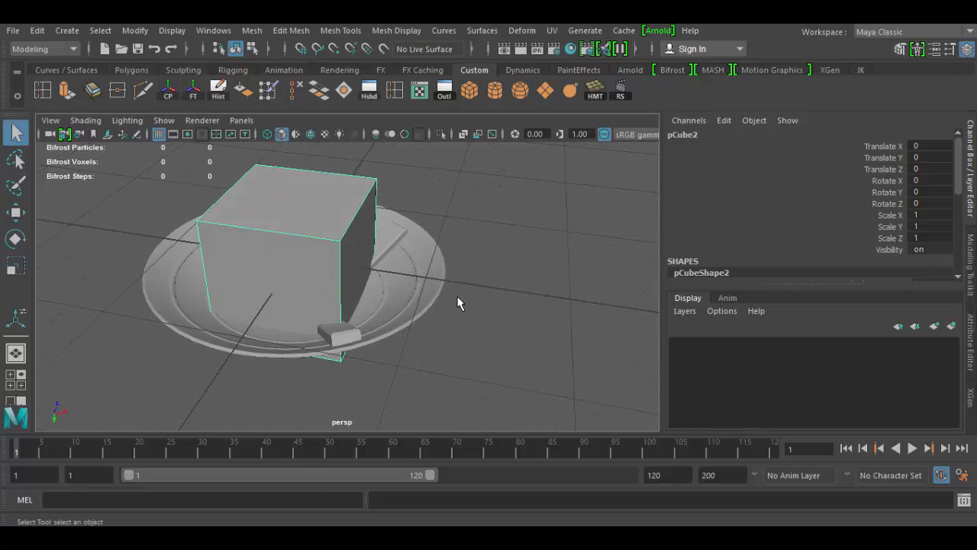
pyautogui.press('r')
pyautogui.moveTo(297, 261); pyautogui.dragTo(202, 260)
pyautogui.press('space')
pyautogui.moveTo(340, 290); pyautogui.dragTo(361, 189)
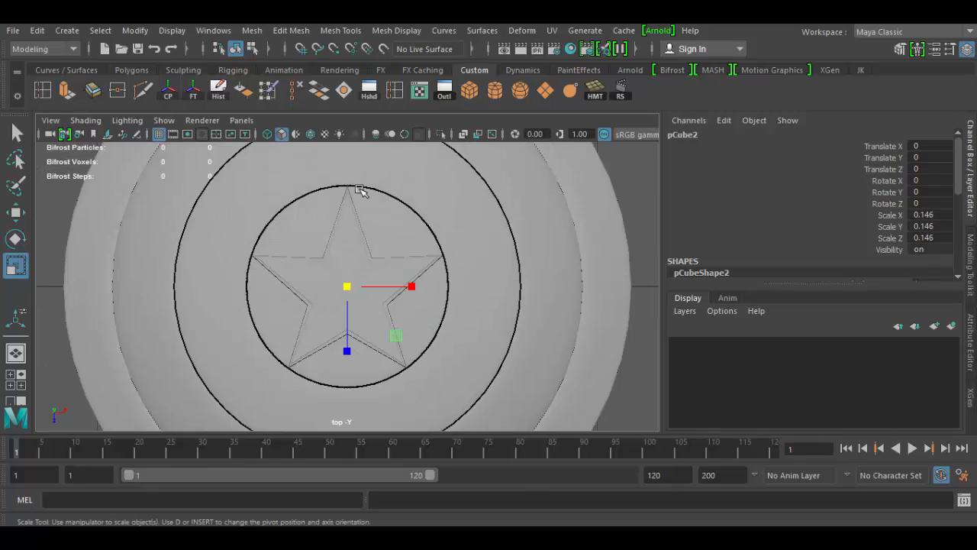
pyautogui.press('space')
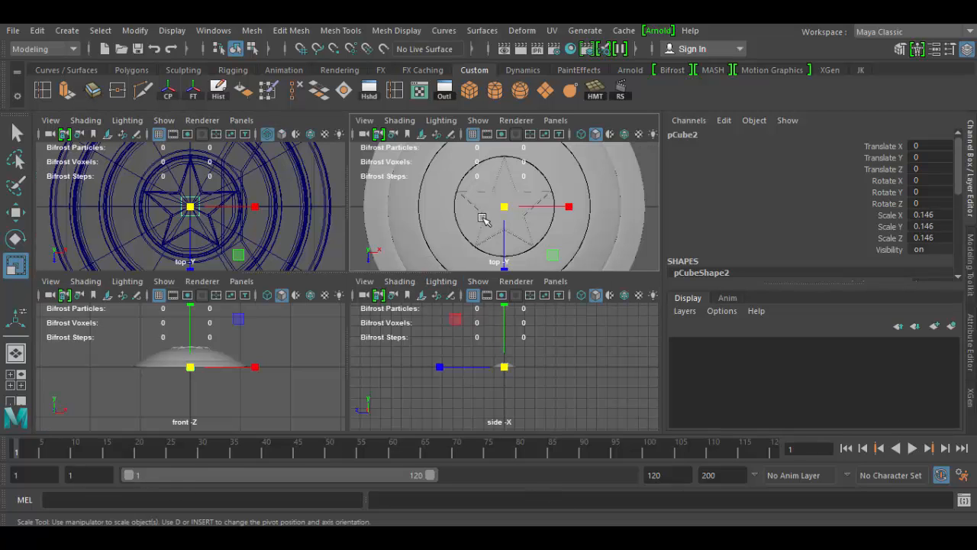
pyautogui.press('space')
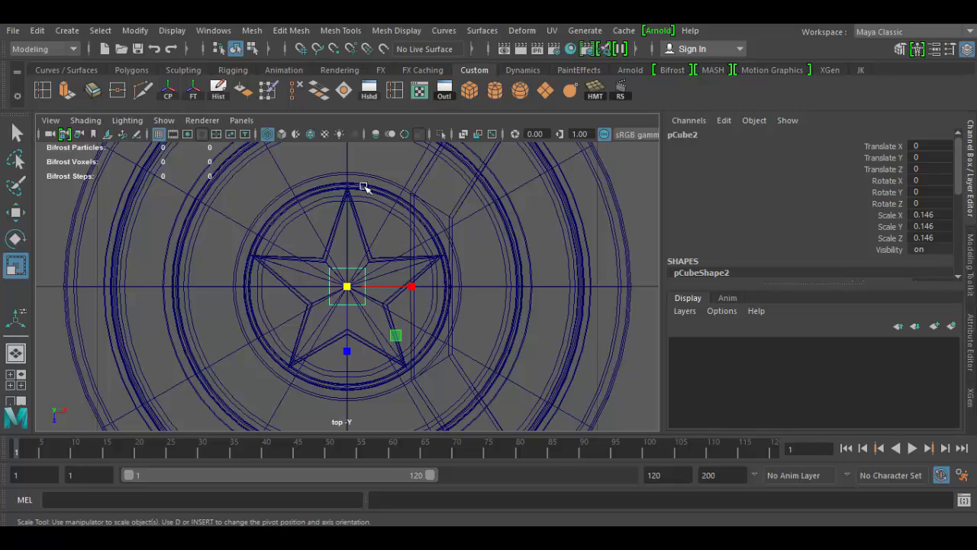
pyautogui.press('space')
pyautogui.press('space')
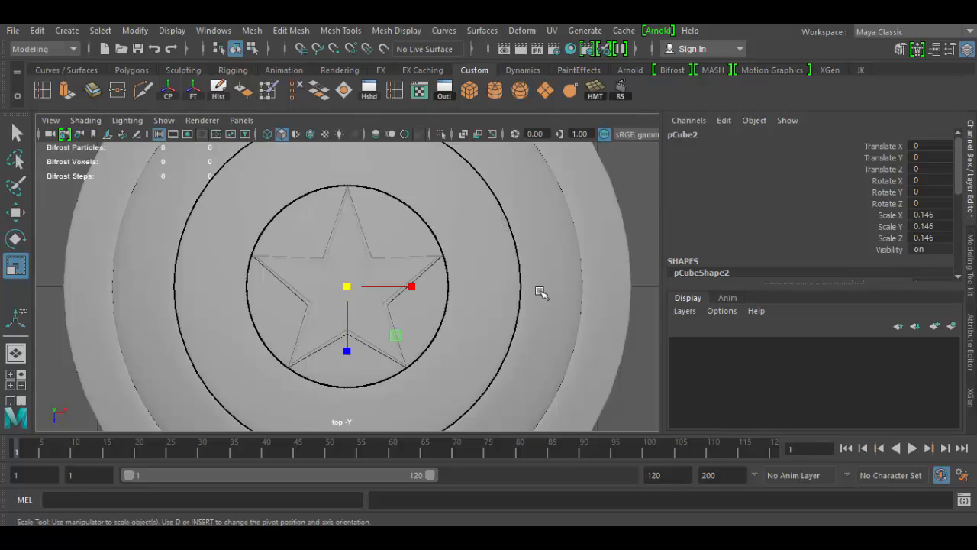
pyautogui.scroll(-5, 580, 326)
pyautogui.keyDown('alt'); pyautogui.moveTo(522, 251); pyautogui.dragTo(489, 294); pyautogui.keyUp('alt')
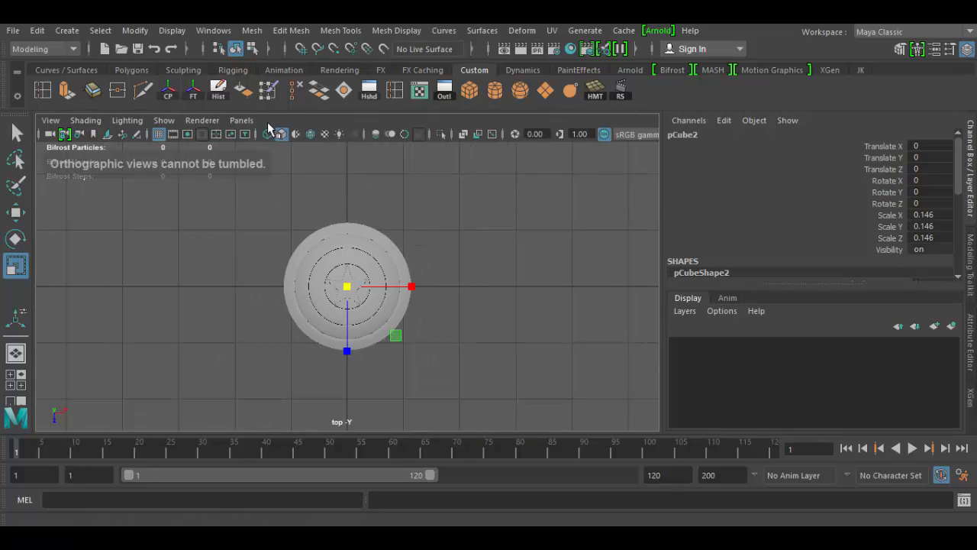
pyautogui.click(241, 121)
pyautogui.moveTo(253, 135)
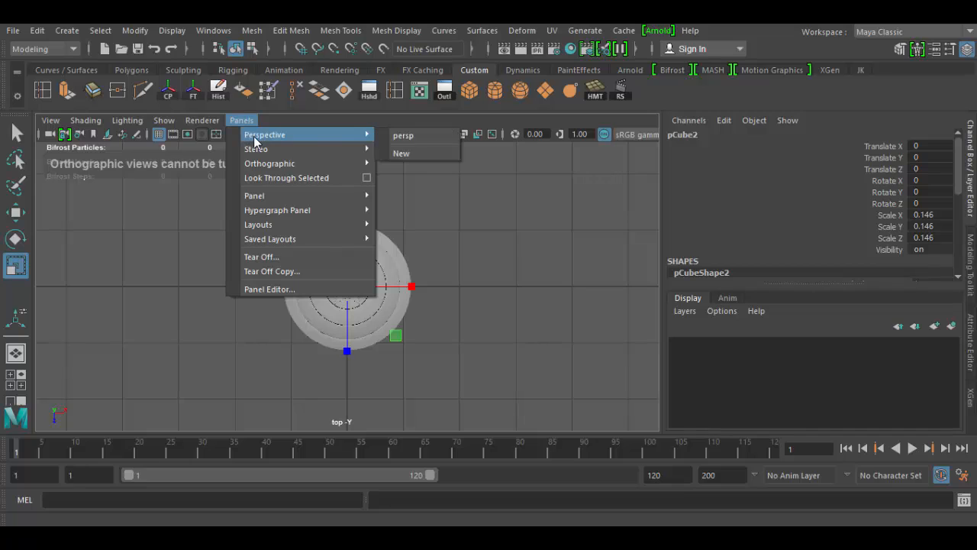
pyautogui.click(407, 138)
# - Flatten the small cube into a thin bar, scaling it to about 0.024 in Y and 0.062 in Z
pyautogui.keyDown('alt'); pyautogui.moveTo(462, 328); pyautogui.dragTo(222, 332); pyautogui.keyUp('alt')
pyautogui.keyDown('alt'); pyautogui.moveTo(345, 338); pyautogui.dragTo(476, 339, button='right'); pyautogui.keyUp('alt')
pyautogui.keyDown('alt'); pyautogui.moveTo(476, 338); pyautogui.dragTo(418, 429, button='middle'); pyautogui.keyUp('alt')
pyautogui.keyDown('alt'); pyautogui.moveTo(388, 388); pyautogui.dragTo(543, 393); pyautogui.keyUp('alt')
pyautogui.keyDown('alt'); pyautogui.moveTo(437, 360); pyautogui.dragTo(453, 342, button='middle'); pyautogui.keyUp('alt')
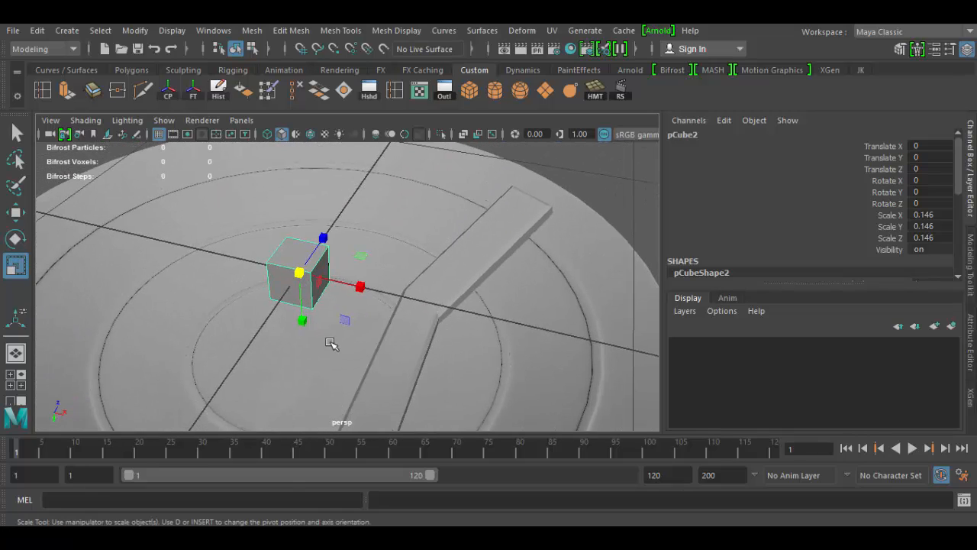
pyautogui.moveTo(323, 241); pyautogui.dragTo(313, 273)
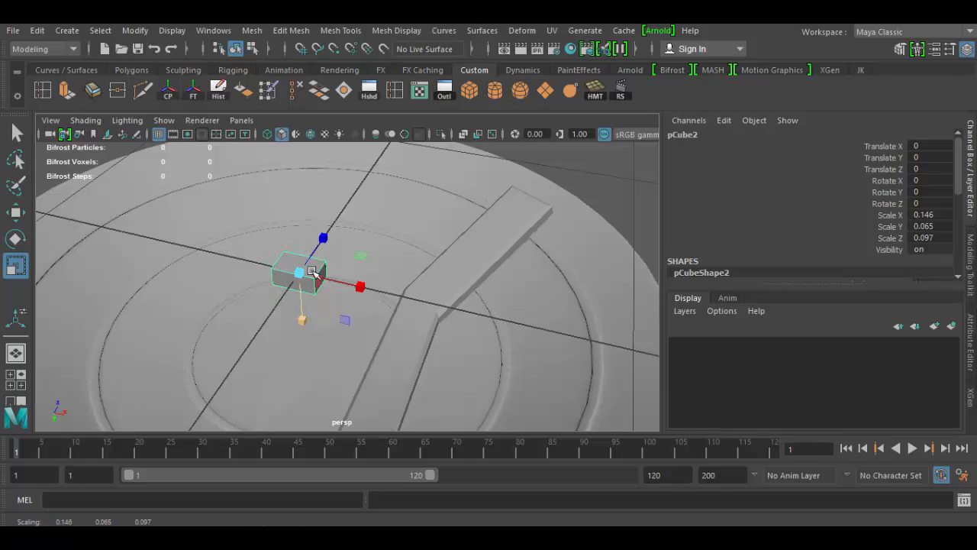
pyautogui.moveTo(325, 236); pyautogui.dragTo(316, 254)
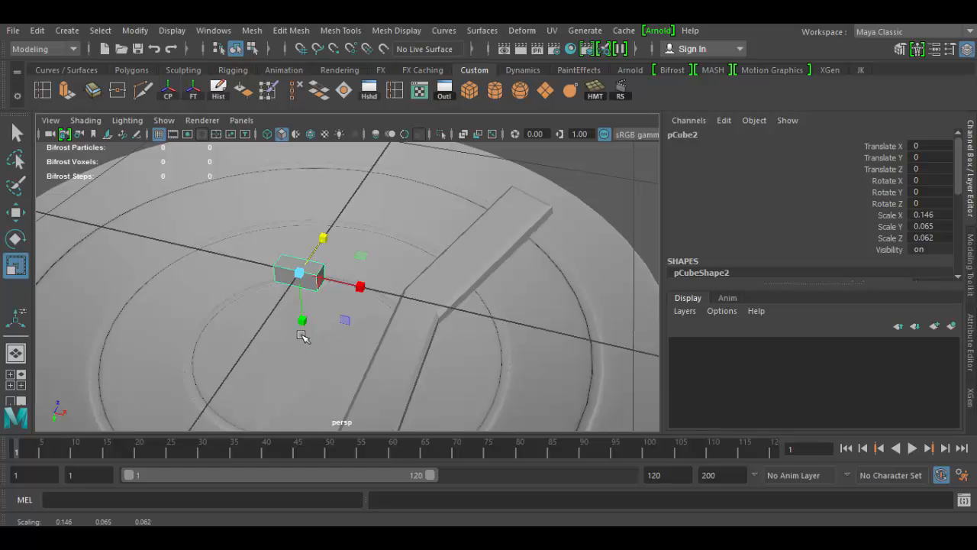
pyautogui.moveTo(302, 320); pyautogui.dragTo(303, 287)
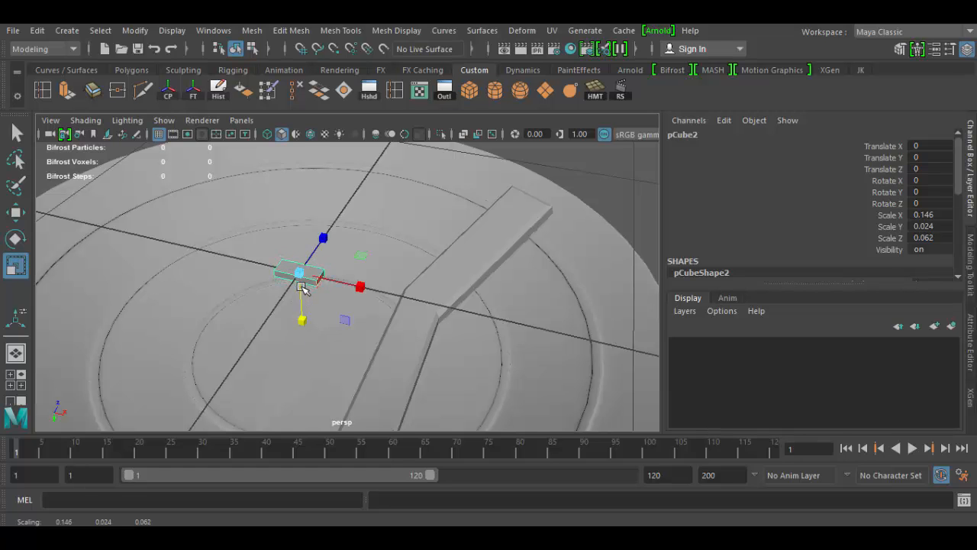
# - Move the bar onto the plate's middle section at about X 0.337, Y 0.268 and scale its X width to about 0.128
pyautogui.keyDown('alt'); pyautogui.moveTo(464, 350); pyautogui.dragTo(489, 351); pyautogui.keyUp('alt')
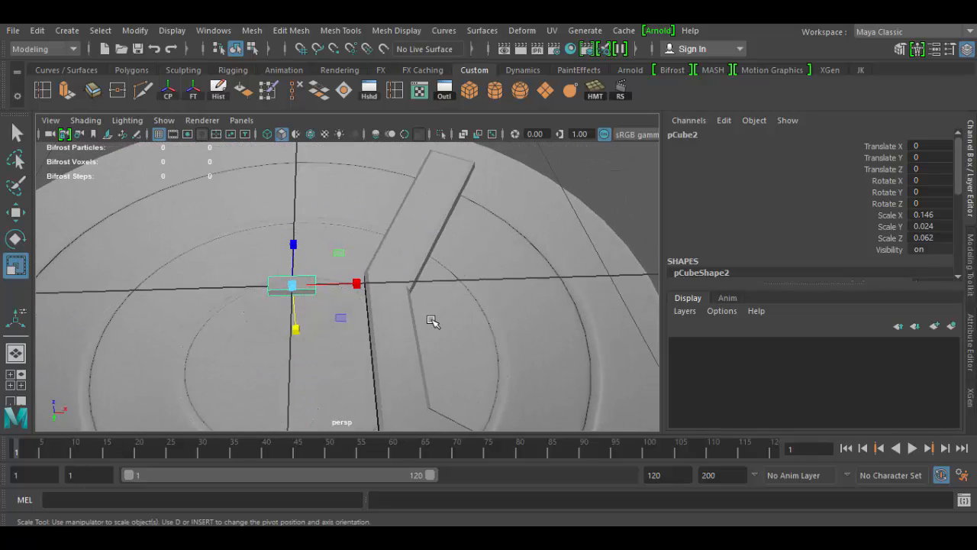
pyautogui.press('w')
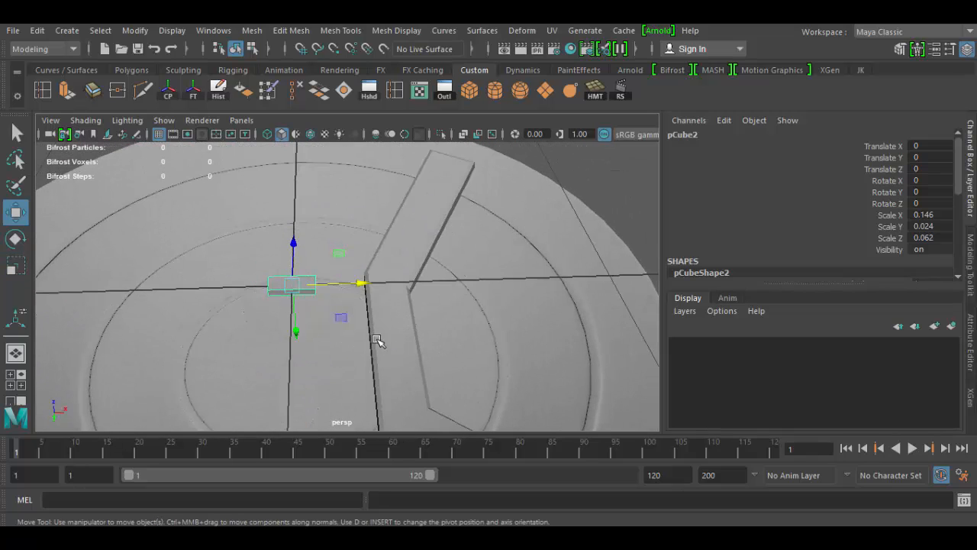
pyautogui.moveTo(365, 282); pyautogui.dragTo(475, 407)
pyautogui.keyDown('alt'); pyautogui.moveTo(412, 361); pyautogui.dragTo(362, 340, button='middle'); pyautogui.keyUp('alt')
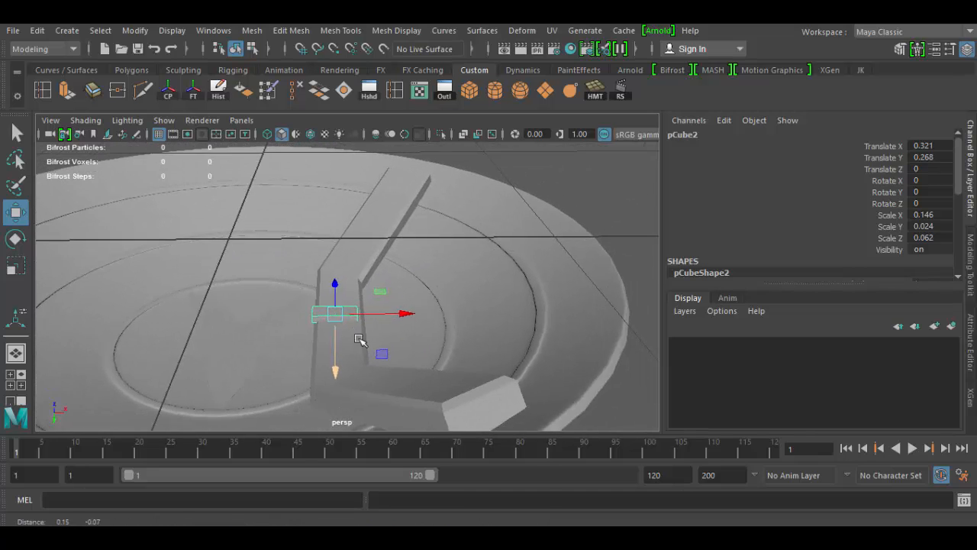
pyautogui.keyDown('alt'); pyautogui.moveTo(362, 341); pyautogui.dragTo(478, 423, button='right'); pyautogui.keyUp('alt')
pyautogui.moveTo(392, 333)
pyautogui.mouseDown()
pyautogui.moveTo(402, 338)
pyautogui.moveTo(390, 339)
pyautogui.mouseUp()
pyautogui.press('r')
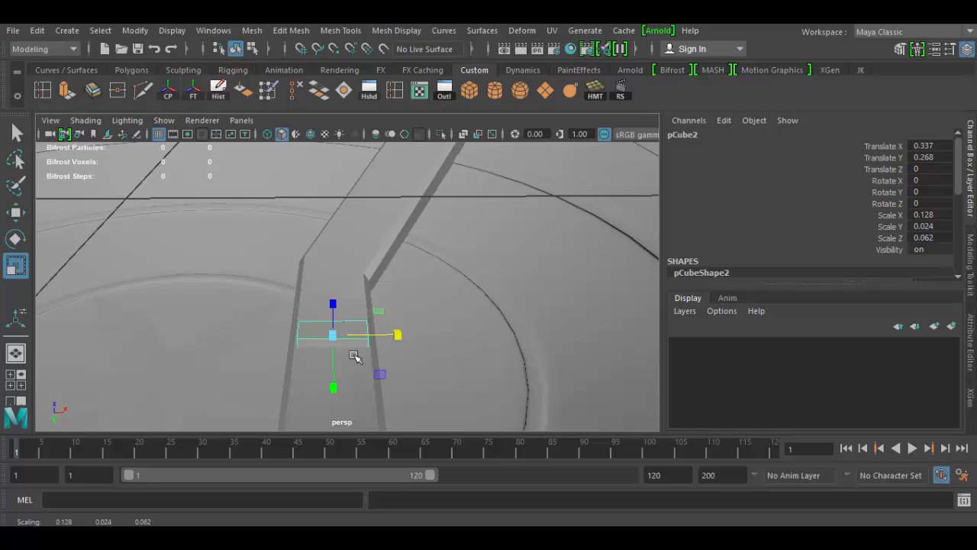
# - Move the small bar to about Y 0.229 and Z 0.054 so it sits just above the plate's bend
pyautogui.press('w')
pyautogui.moveTo(333, 304); pyautogui.dragTo(333, 290)
pyautogui.keyDown('alt'); pyautogui.moveTo(464, 379); pyautogui.dragTo(371, 319); pyautogui.keyUp('alt')
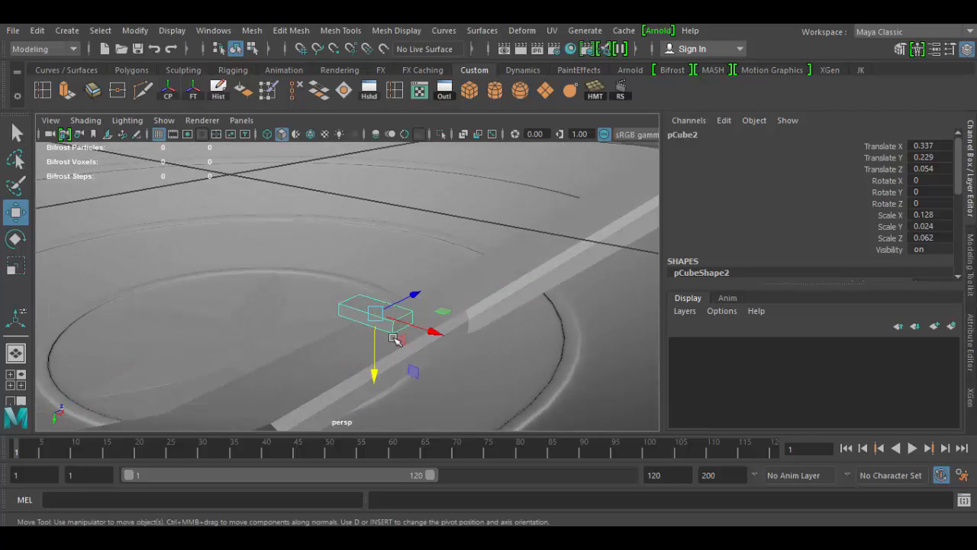
pyautogui.keyDown('alt'); pyautogui.moveTo(405, 377); pyautogui.dragTo(485, 381); pyautogui.keyUp('alt')
pyautogui.keyDown('alt'); pyautogui.moveTo(371, 365); pyautogui.dragTo(388, 375); pyautogui.keyUp('alt')
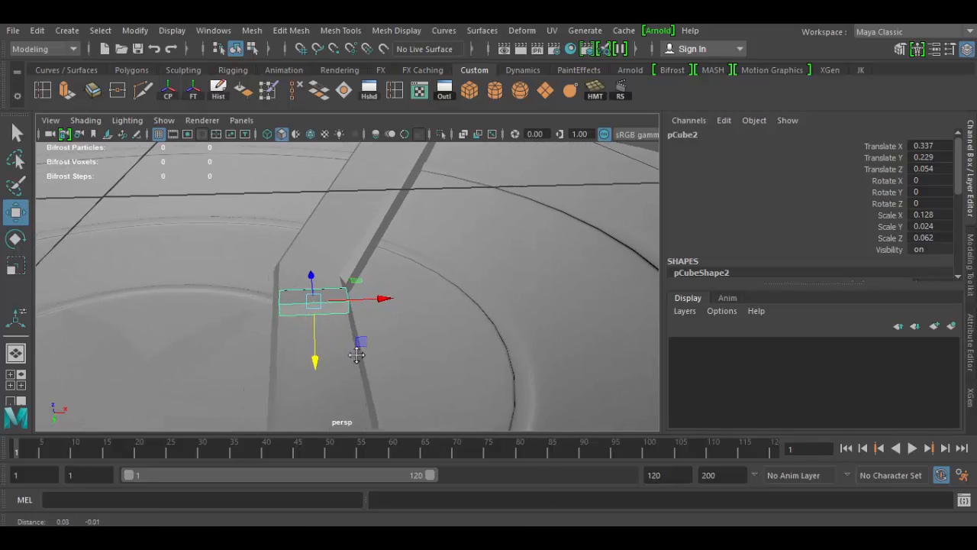
pyautogui.keyDown('alt'); pyautogui.moveTo(360, 353); pyautogui.dragTo(467, 422, button='right'); pyautogui.keyUp('alt')
pyautogui.keyDown('alt'); pyautogui.moveTo(384, 382); pyautogui.dragTo(330, 382); pyautogui.keyUp('alt')
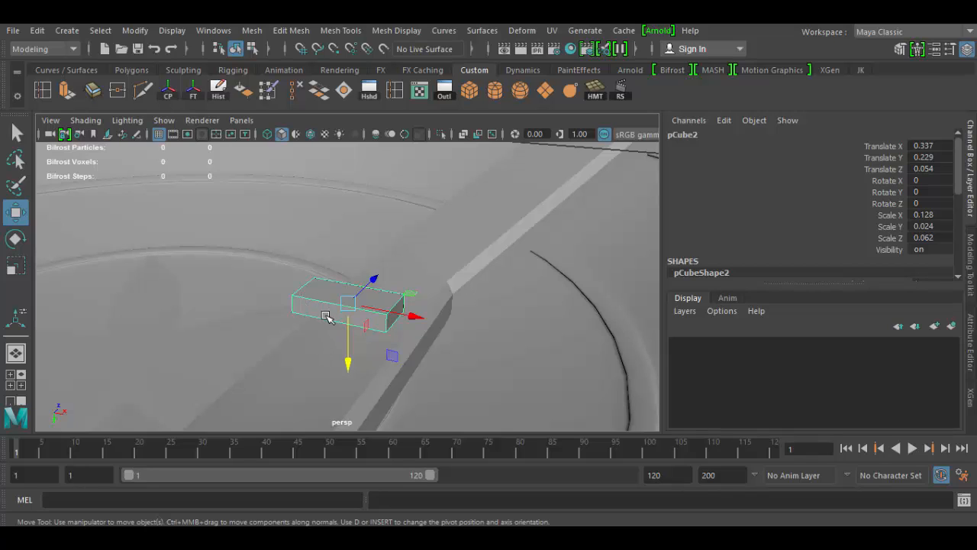
# - Insert two evenly spaced edge loops across the bar's width and scale them apart in X towards its ends
pyautogui.click(43, 91)
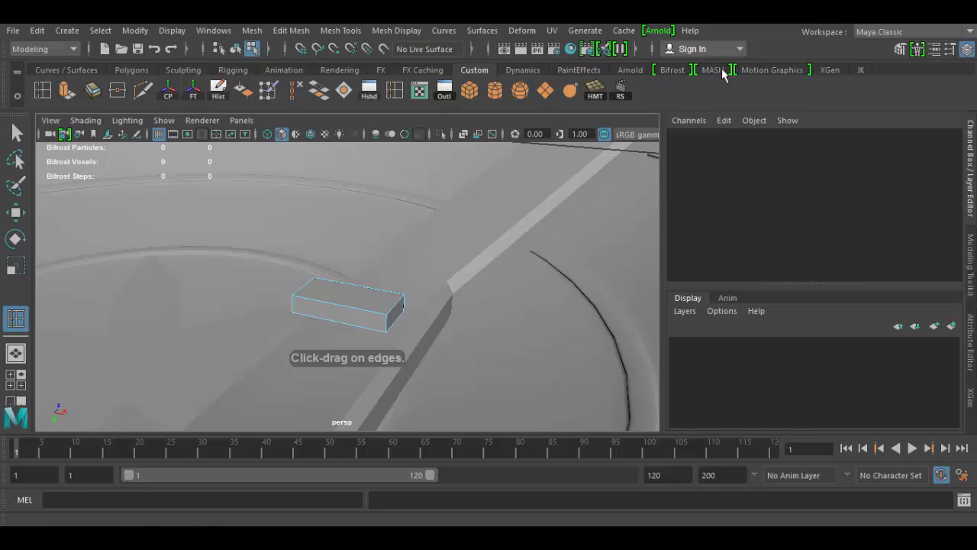
pyautogui.click(950, 49)
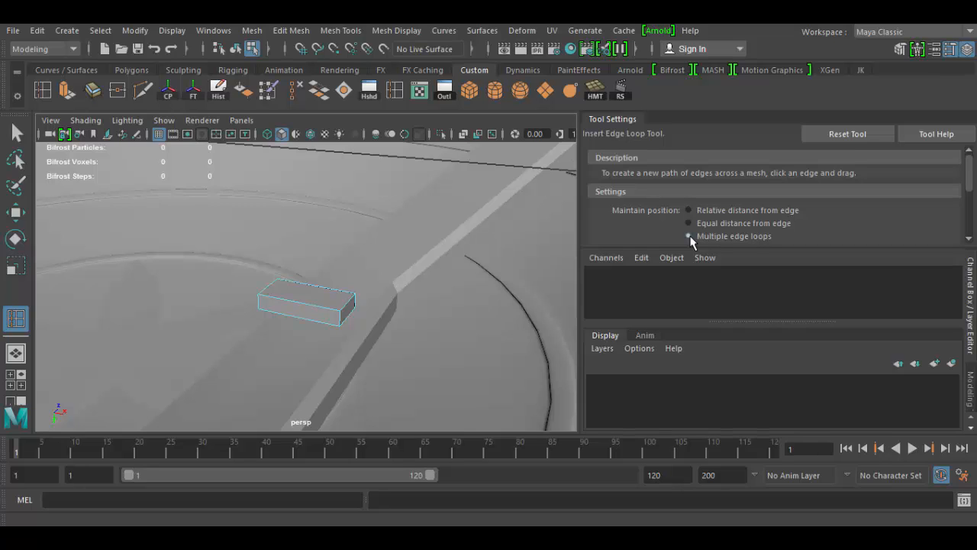
pyautogui.scroll(-3, 759, 226)
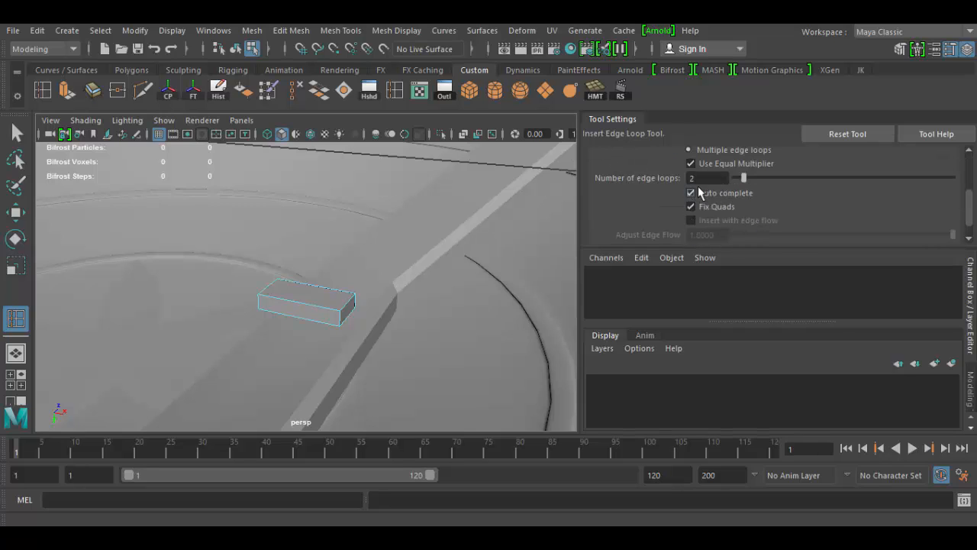
pyautogui.click(300, 307)
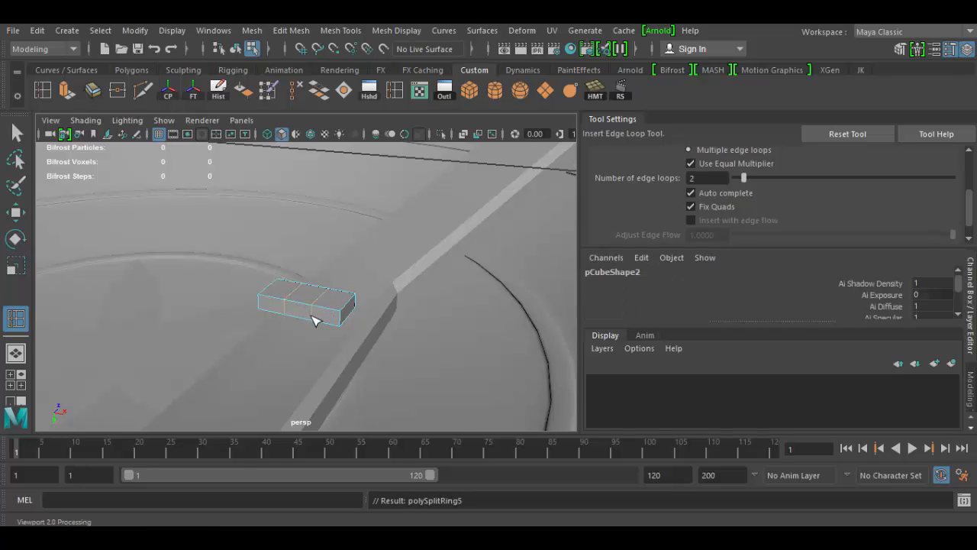
pyautogui.press('r')
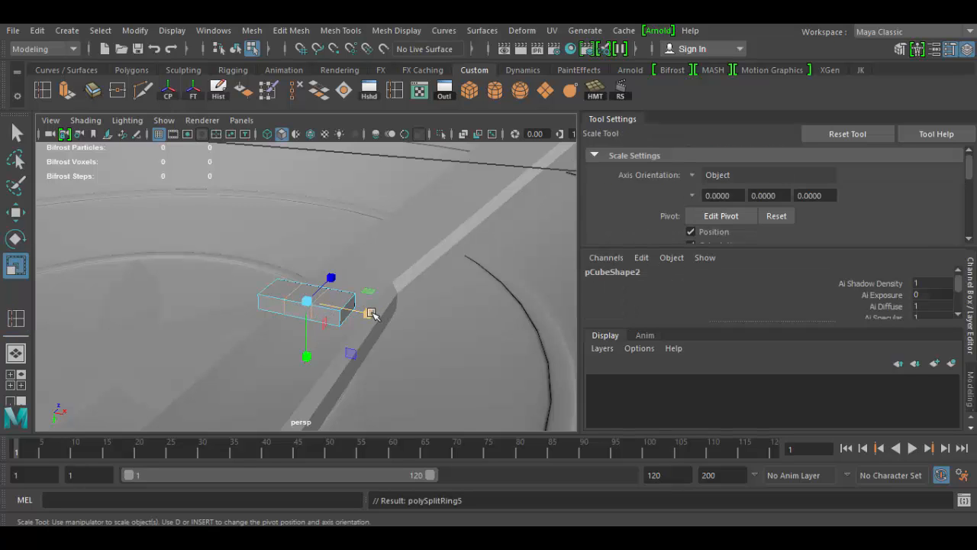
pyautogui.moveTo(371, 314); pyautogui.dragTo(427, 333)
pyautogui.moveTo(375, 315); pyautogui.dragTo(380, 318)
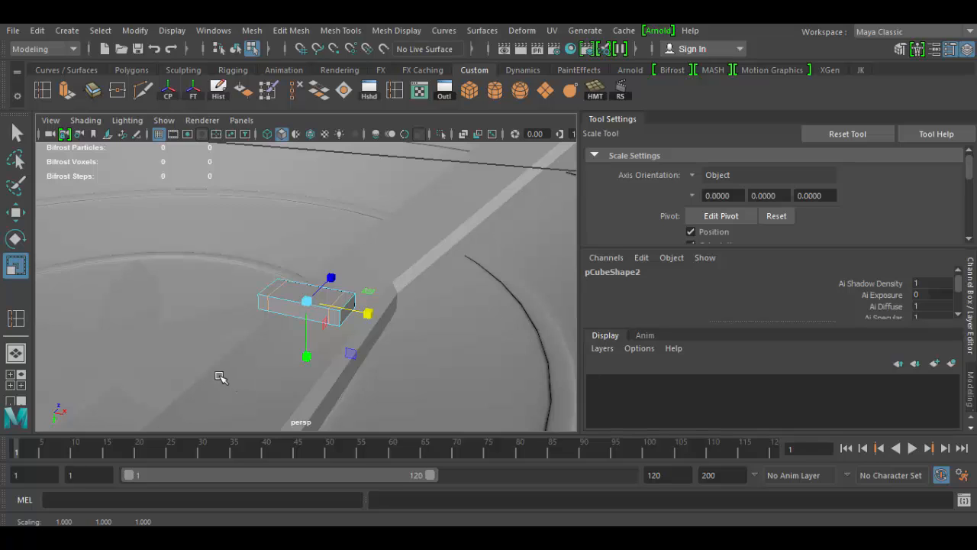
# - Return to the Select tool and isolate the bar in the viewport
pyautogui.keyDown('alt'); pyautogui.moveTo(220, 377); pyautogui.dragTo(447, 275); pyautogui.keyUp('alt')
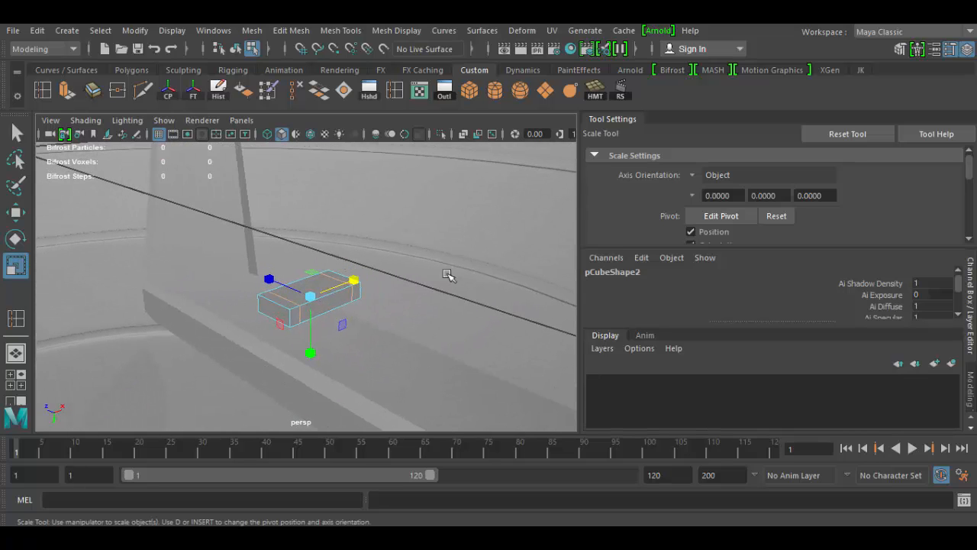
pyautogui.click(877, 135)
pyautogui.click(18, 134)
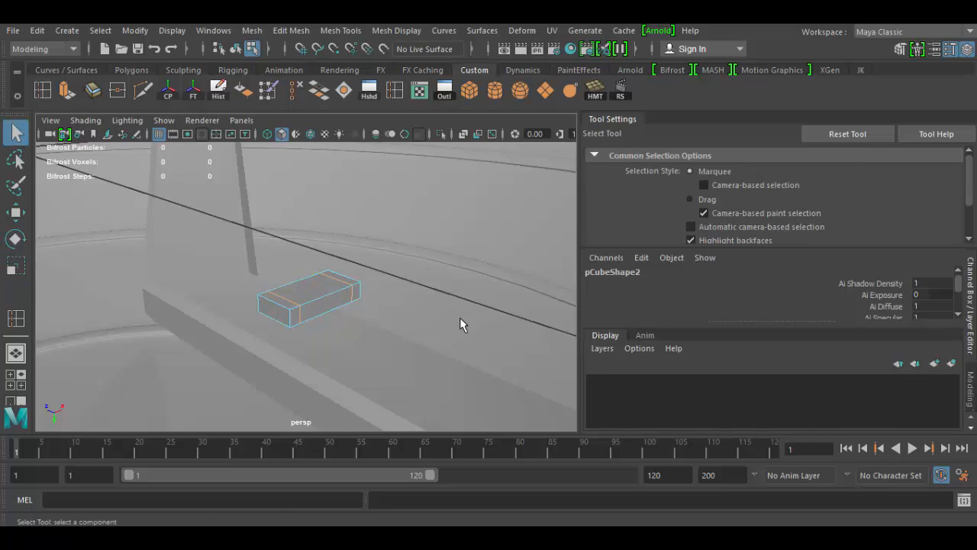
pyautogui.keyDown('alt'); pyautogui.moveTo(475, 334); pyautogui.dragTo(351, 336); pyautogui.keyUp('alt')
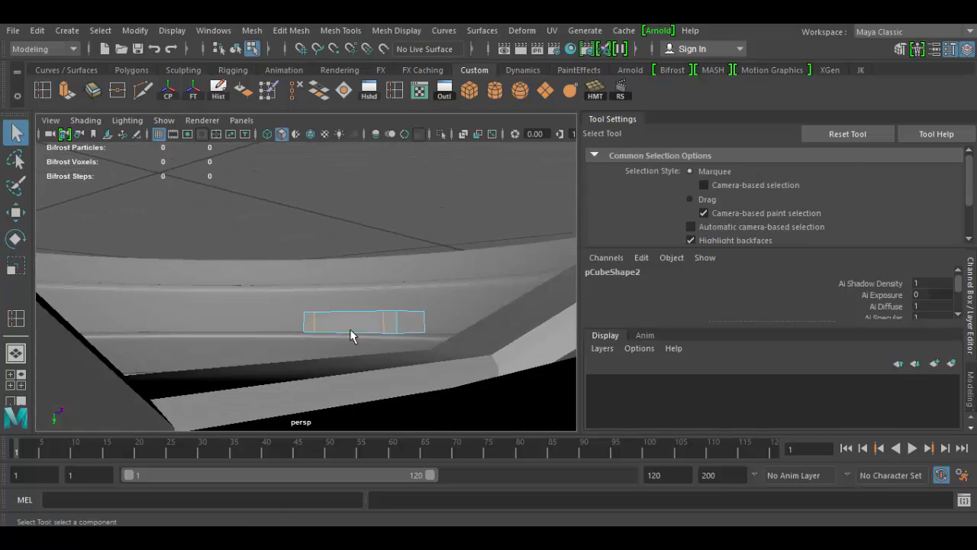
pyautogui.scroll(3, 350, 328)
pyautogui.scroll(-3, 332, 343)
pyautogui.scroll(3, 338, 334)
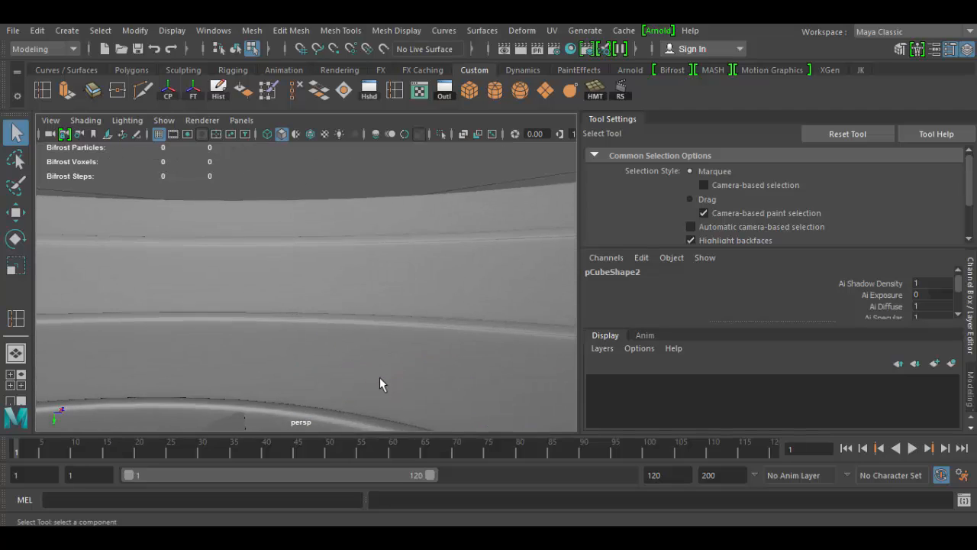
pyautogui.scroll(-3, 380, 377)
pyautogui.moveTo(372, 342)
pyautogui.keyDown('alt'); pyautogui.mouseDown()
pyautogui.moveTo(384, 375)
pyautogui.moveTo(417, 384)
pyautogui.moveTo(380, 339)
pyautogui.mouseUp(); pyautogui.keyUp('alt')
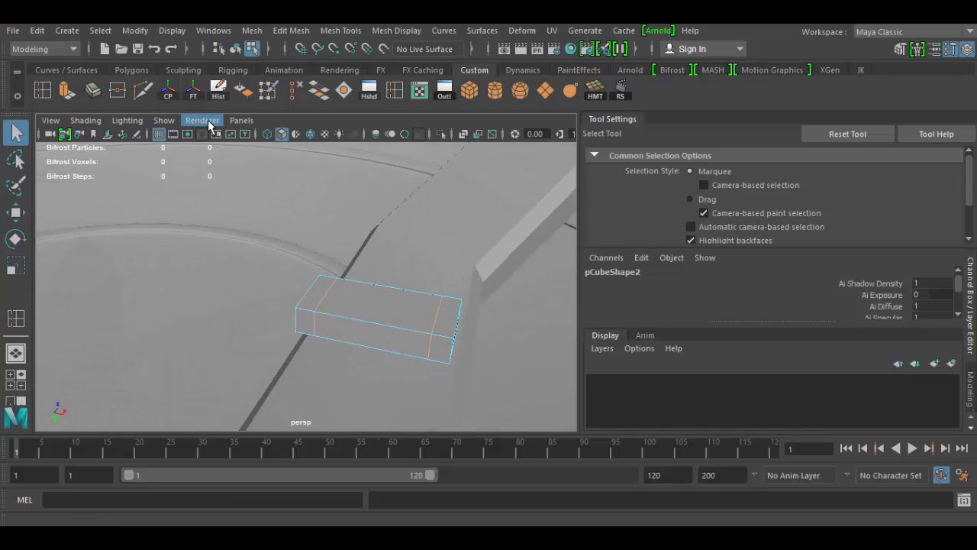
pyautogui.click(164, 120)
pyautogui.moveTo(221, 28)
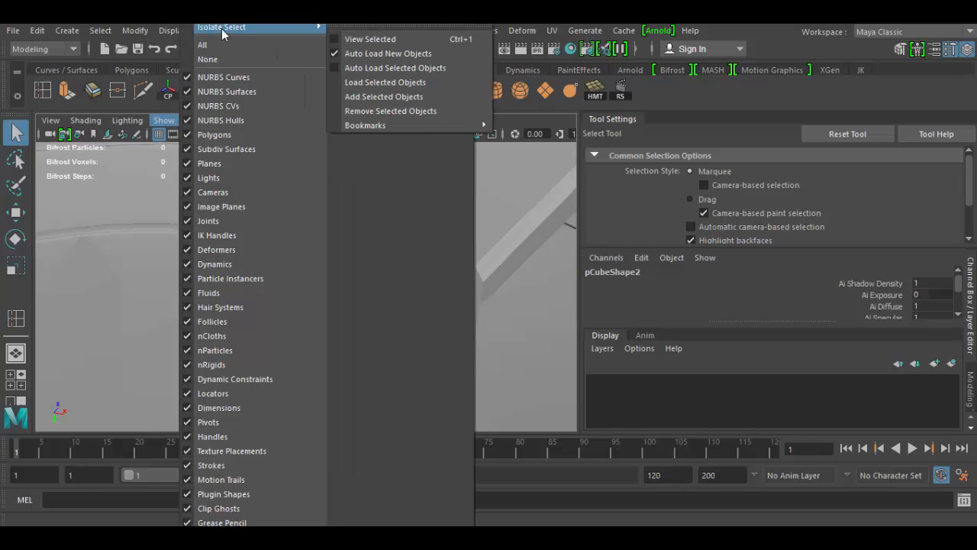
pyautogui.click(363, 39)
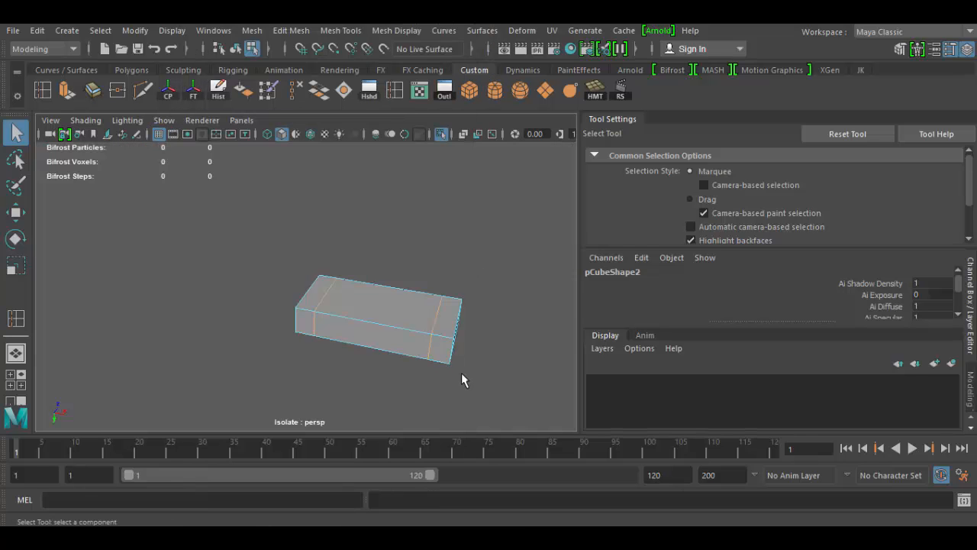
# - Select the two narrow end faces on the bar's underside and show the rest of the model again
pyautogui.keyDown('alt'); pyautogui.moveTo(453, 375); pyautogui.dragTo(466, 277); pyautogui.keyUp('alt')
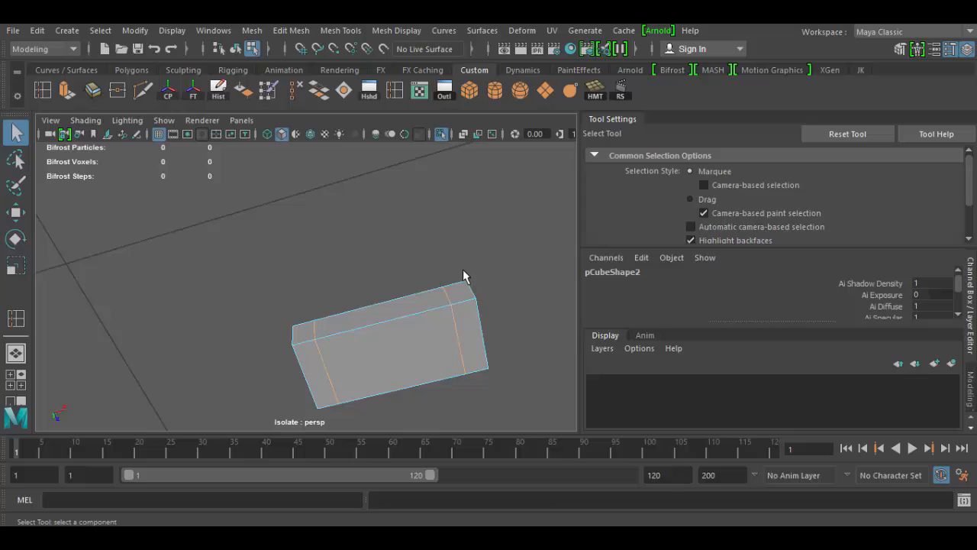
pyautogui.moveTo(473, 329); pyautogui.dragTo(463, 174, button='right')
pyautogui.click(468, 328)
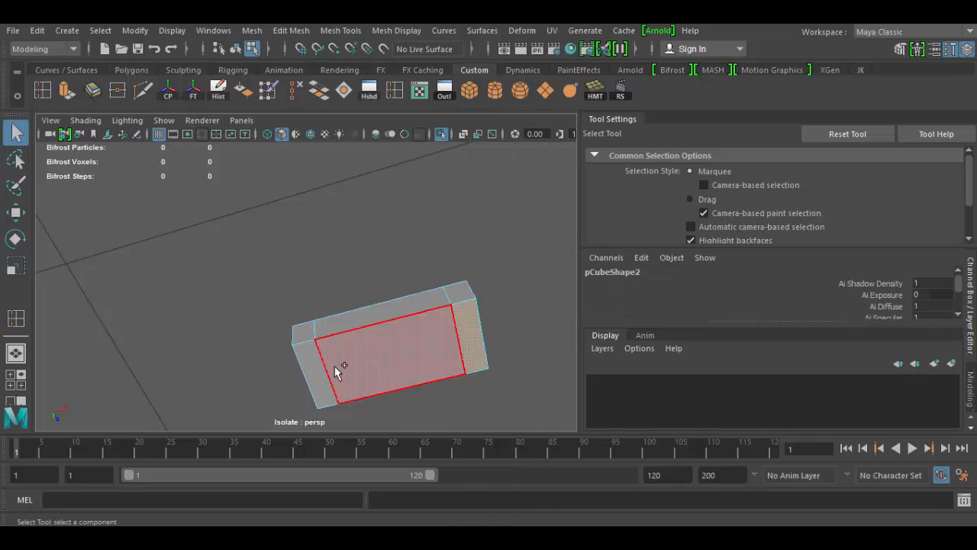
pyautogui.keyDown('shift'); pyautogui.click(309, 367); pyautogui.keyUp('shift')
pyautogui.keyDown('alt'); pyautogui.moveTo(487, 393); pyautogui.dragTo(413, 348, button='right'); pyautogui.keyUp('alt')
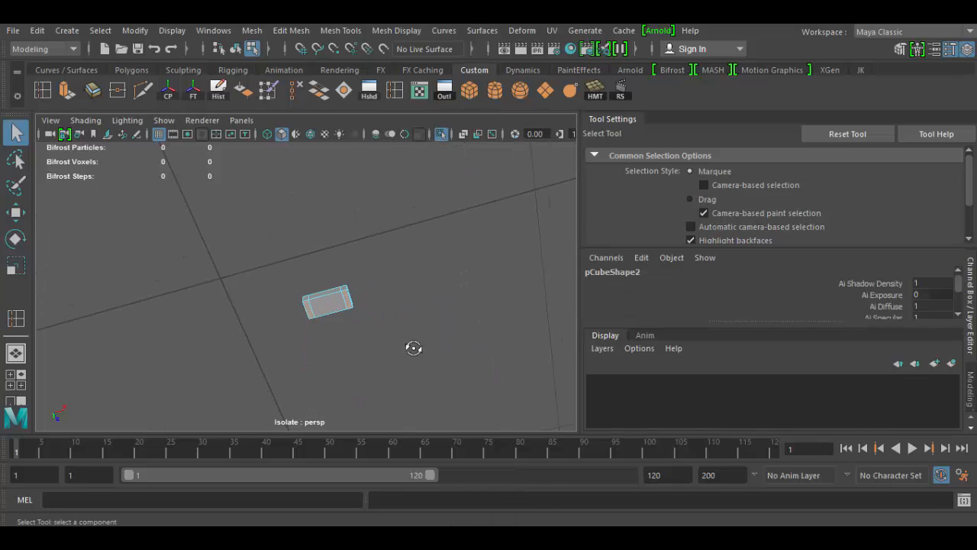
pyautogui.keyDown('alt'); pyautogui.moveTo(413, 348); pyautogui.dragTo(319, 222); pyautogui.keyUp('alt')
pyautogui.click(164, 120)
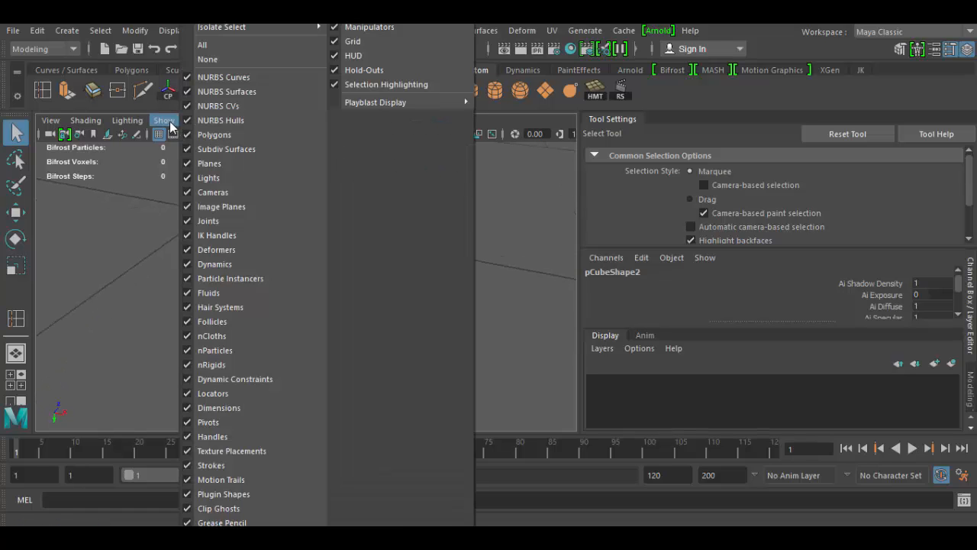
pyautogui.moveTo(225, 28)
pyautogui.click(380, 38)
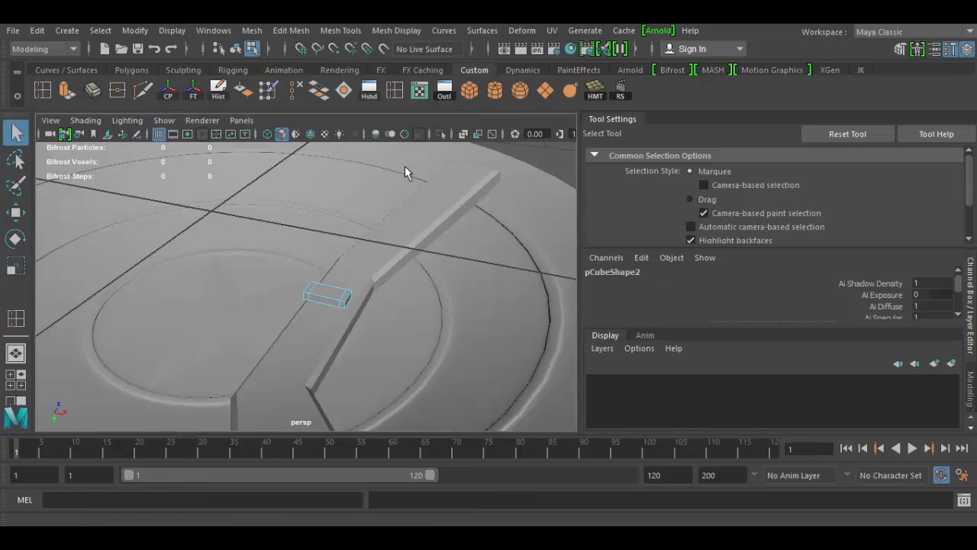
# - Extrude the two end faces towards the plate by about 0.0416 in local Z to form legs and delete their end caps
pyautogui.keyDown('alt'); pyautogui.moveTo(405, 166); pyautogui.dragTo(416, 385); pyautogui.keyUp('alt')
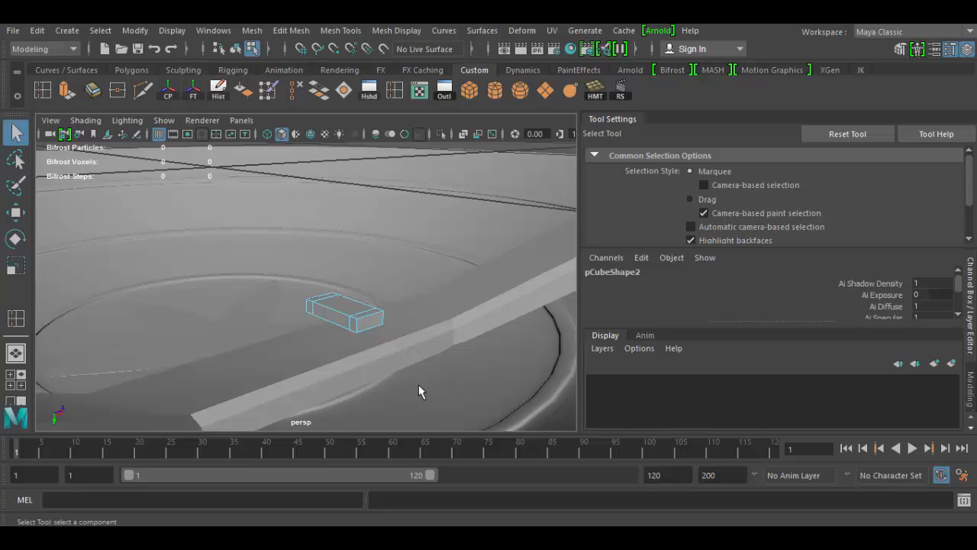
pyautogui.click(65, 91)
pyautogui.moveTo(323, 350); pyautogui.dragTo(385, 352)
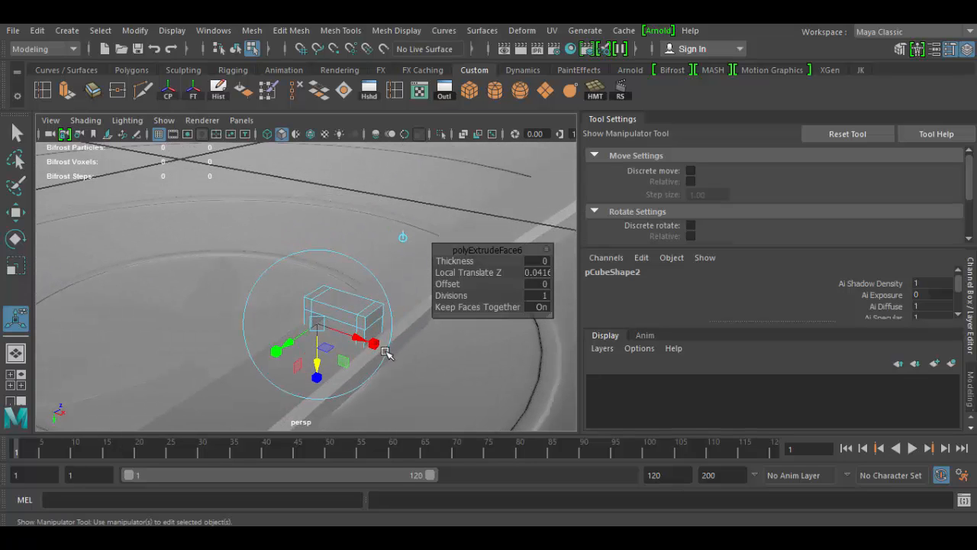
pyautogui.press('Delete')
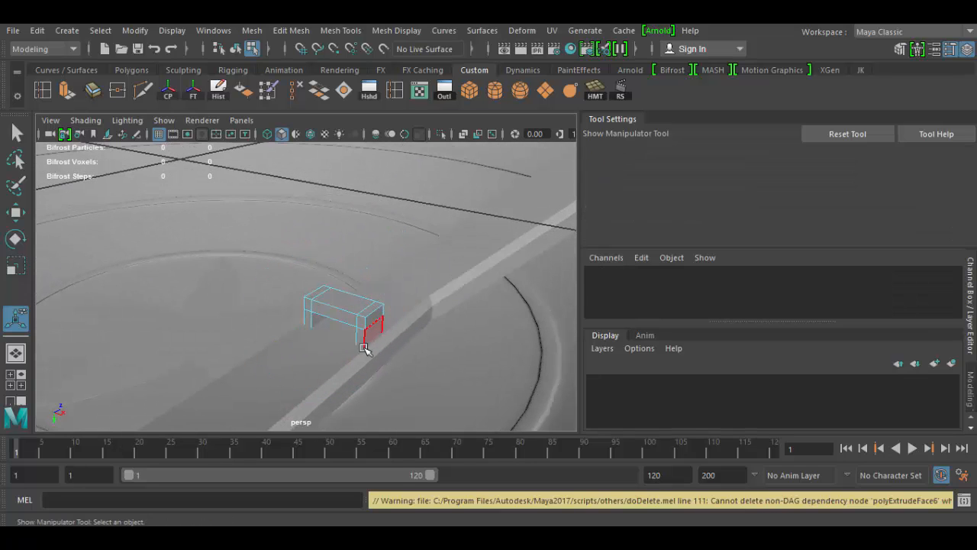
# - Select the bracket as an object and check its rounded shape in smooth preview
pyautogui.press('q')
pyautogui.click(305, 309)
pyautogui.keyDown('alt'); pyautogui.moveTo(305, 309); pyautogui.dragTo(417, 383); pyautogui.keyUp('alt')
pyautogui.press('3')
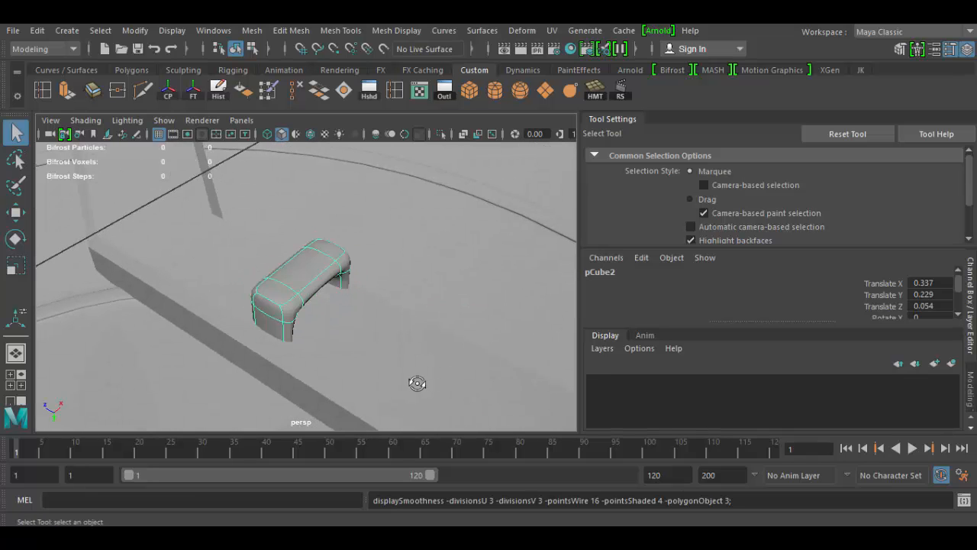
pyautogui.keyDown('alt'); pyautogui.moveTo(538, 343); pyautogui.dragTo(402, 315); pyautogui.keyUp('alt')
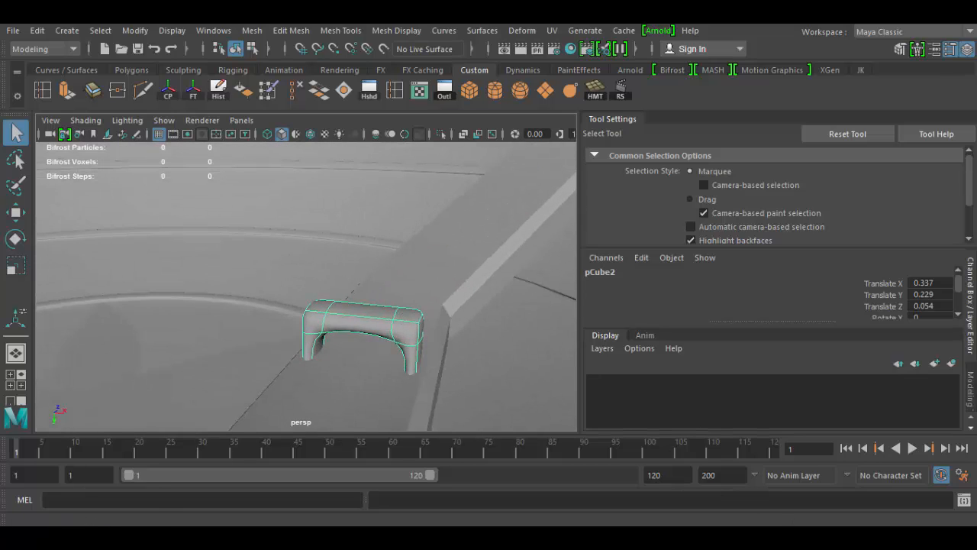
# - Examine the strap buckles in the reference photo 71L60P3WevL._SL1500_.jpg and return to Maya
pyautogui.moveTo(761, 537)
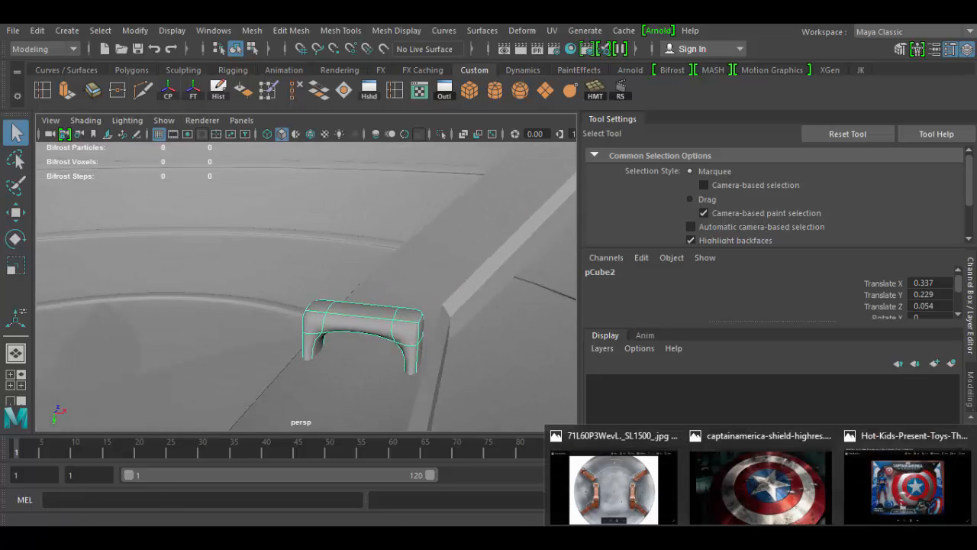
pyautogui.click(634, 487)
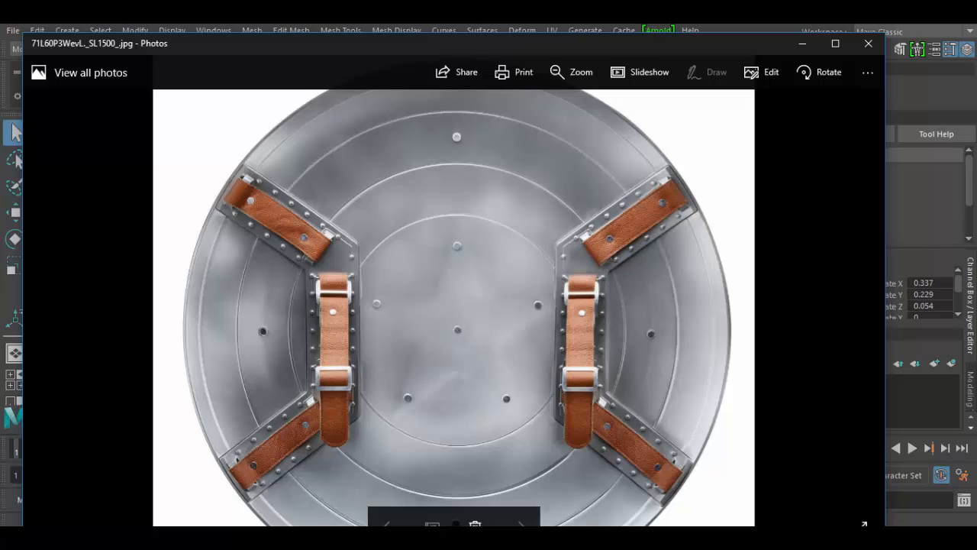
pyautogui.moveTo(830, 538)
pyautogui.click(895, 480)
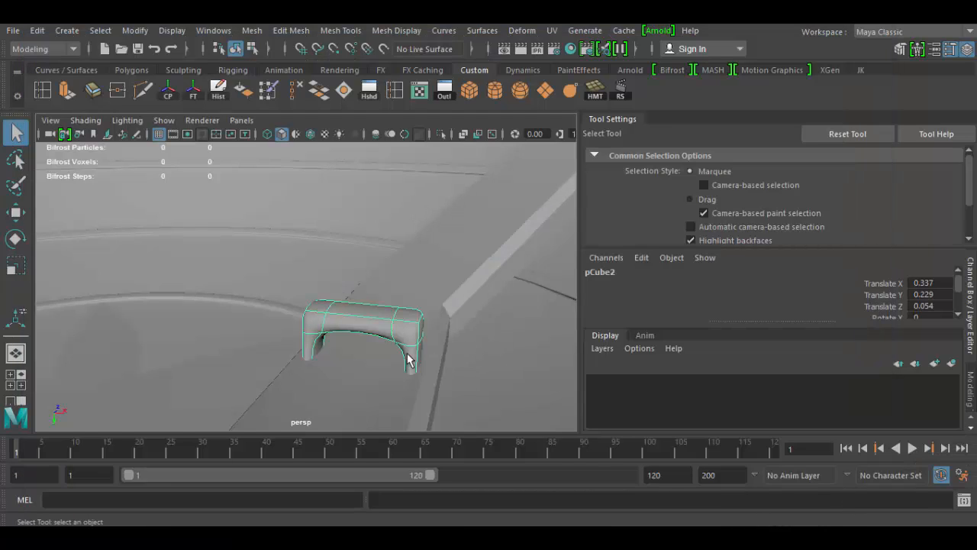
# - Turn off the bracket's smooth preview and scale its two upper cross edges closer together in X
pyautogui.keyDown('alt'); pyautogui.moveTo(426, 344); pyautogui.dragTo(391, 365); pyautogui.keyUp('alt')
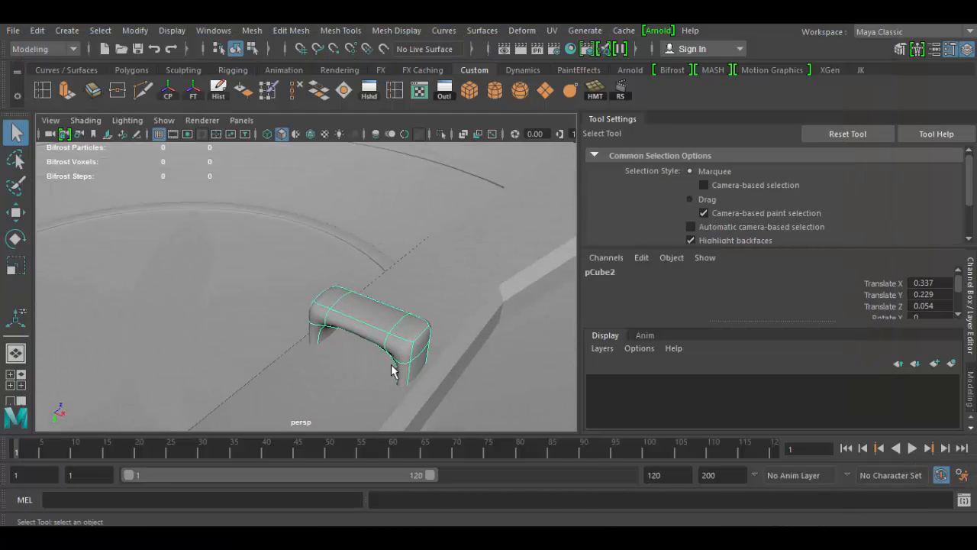
pyautogui.press('1')
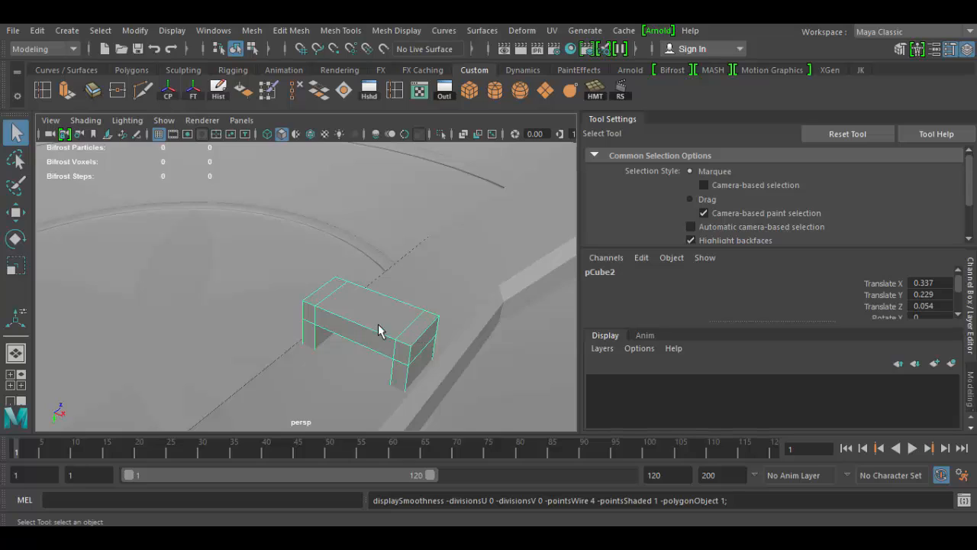
pyautogui.moveTo(378, 328); pyautogui.dragTo(357, 113, button='right')
pyautogui.keyDown('alt'); pyautogui.moveTo(456, 368); pyautogui.dragTo(423, 305); pyautogui.keyUp('alt')
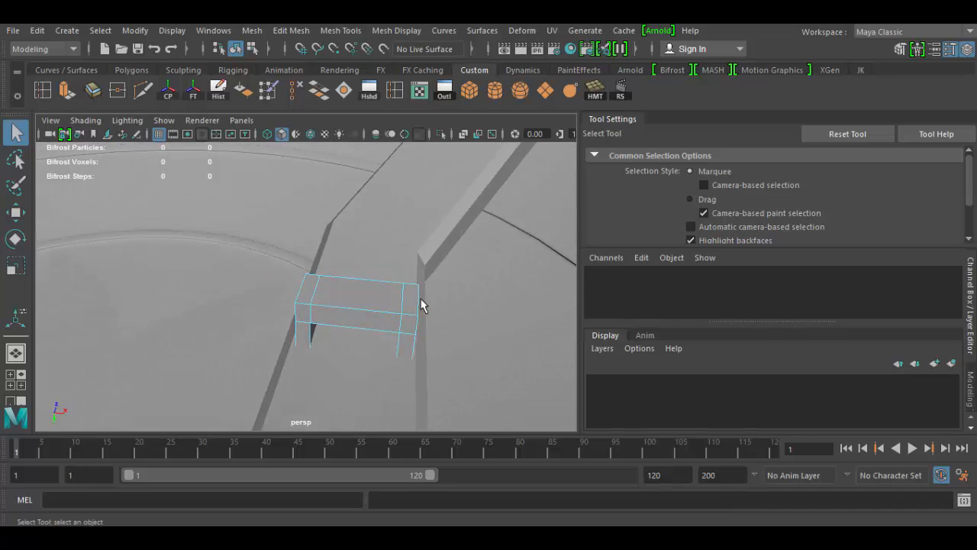
pyautogui.click(404, 297)
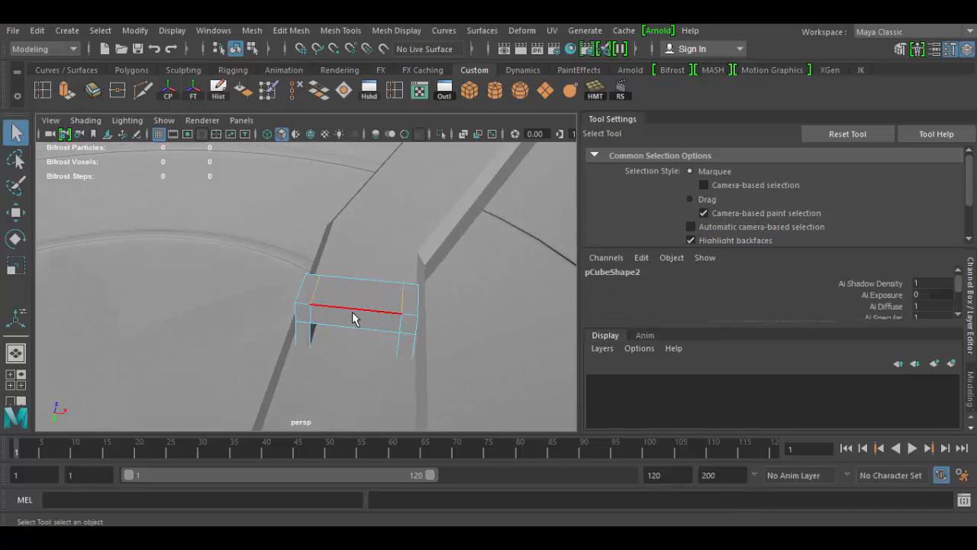
pyautogui.press('r')
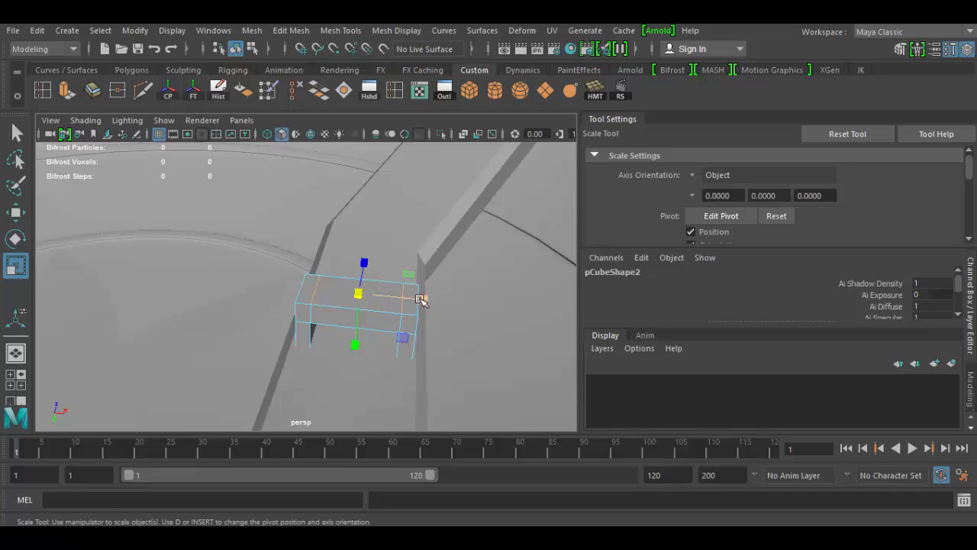
pyautogui.click(420, 297)
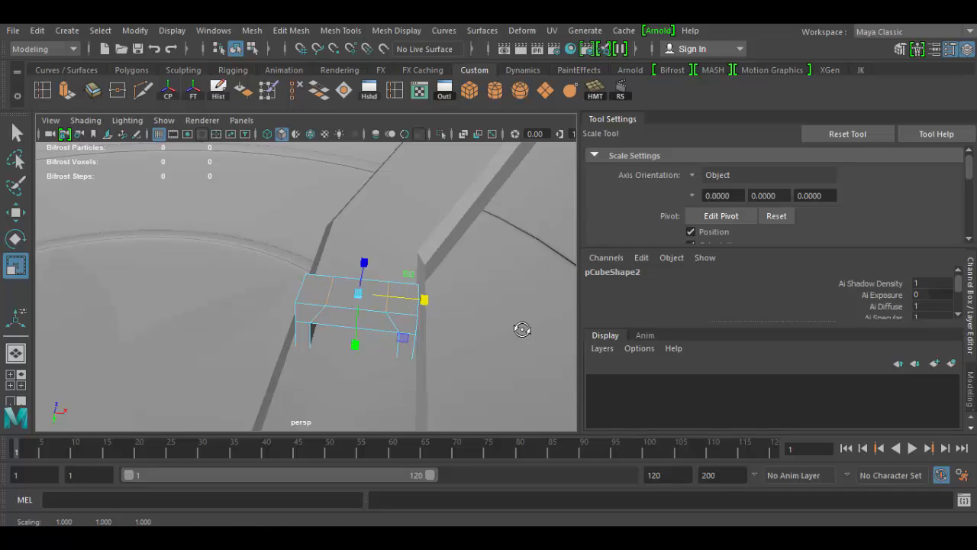
# - Select the bracket's two outer top edges and scale them closer together in X to slope its upper corners
pyautogui.keyDown('alt'); pyautogui.moveTo(523, 329); pyautogui.dragTo(477, 335); pyautogui.keyUp('alt')
pyautogui.press('q')
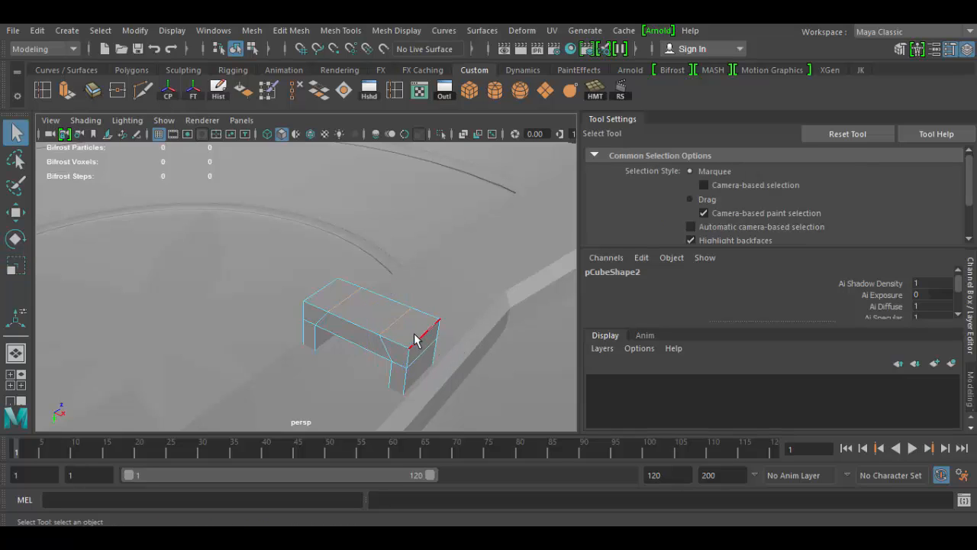
pyautogui.click(414, 340)
pyautogui.press('r')
pyautogui.moveTo(426, 333); pyautogui.dragTo(407, 321)
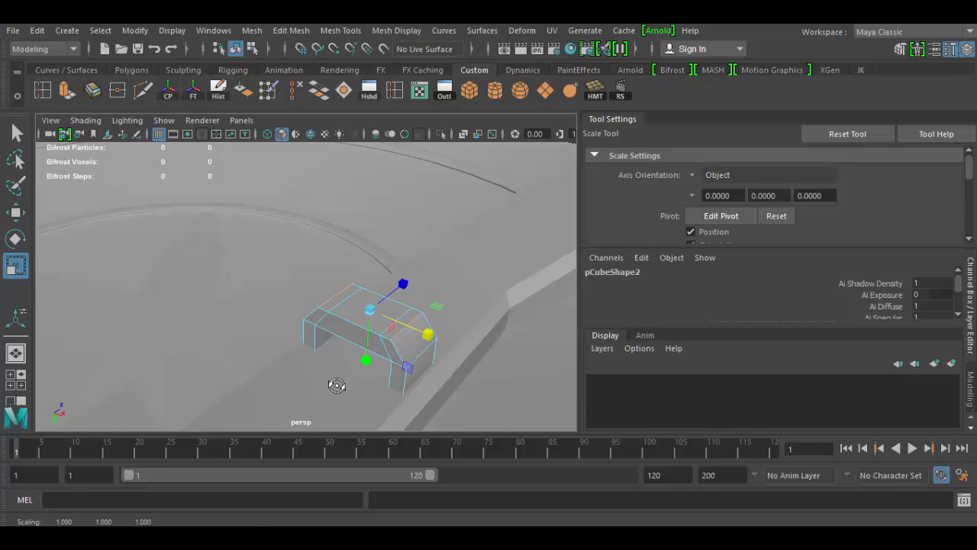
pyautogui.keyDown('alt'); pyautogui.moveTo(337, 386); pyautogui.dragTo(466, 375); pyautogui.keyUp('alt')
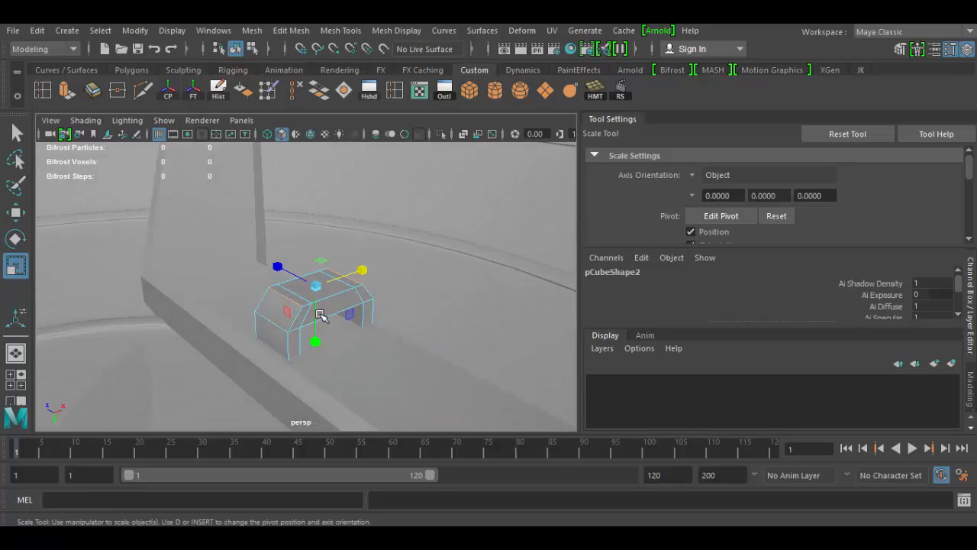
pyautogui.moveTo(320, 315)
pyautogui.keyDown('alt'); pyautogui.mouseDown()
pyautogui.moveTo(284, 323)
pyautogui.moveTo(277, 315)
pyautogui.moveTo(307, 326)
pyautogui.mouseUp(); pyautogui.keyUp('alt')
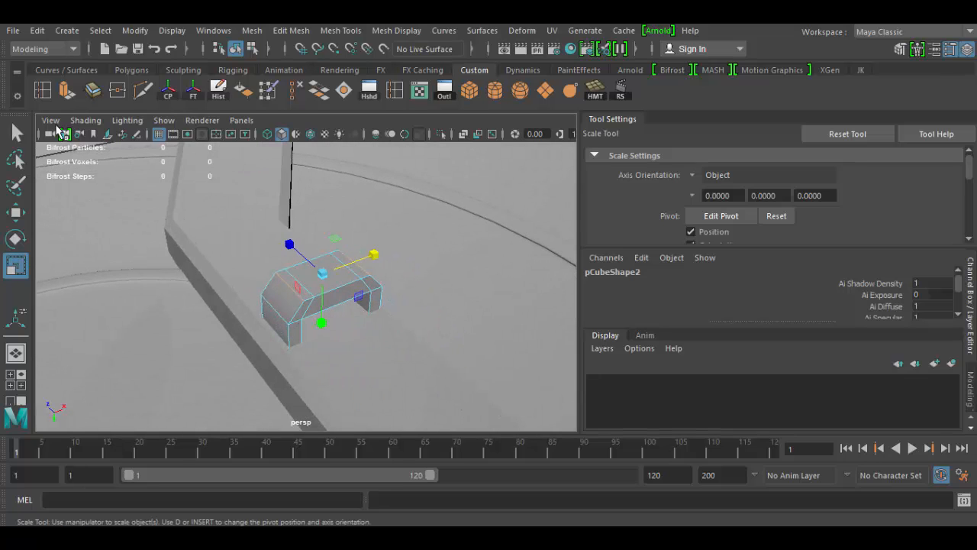
# - Insert two evenly spaced edge loops running lengthwise around the bracket, with Multiple edge loops and Use Equal Multiplier on
pyautogui.click(48, 95)
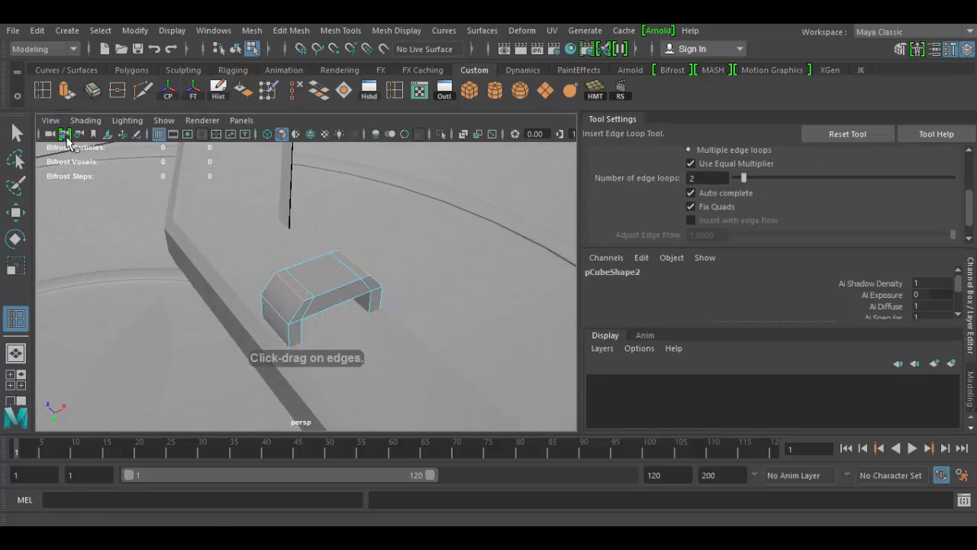
pyautogui.keyDown('alt'); pyautogui.moveTo(264, 330); pyautogui.dragTo(672, 216); pyautogui.keyUp('alt')
pyautogui.scroll(3, 746, 177)
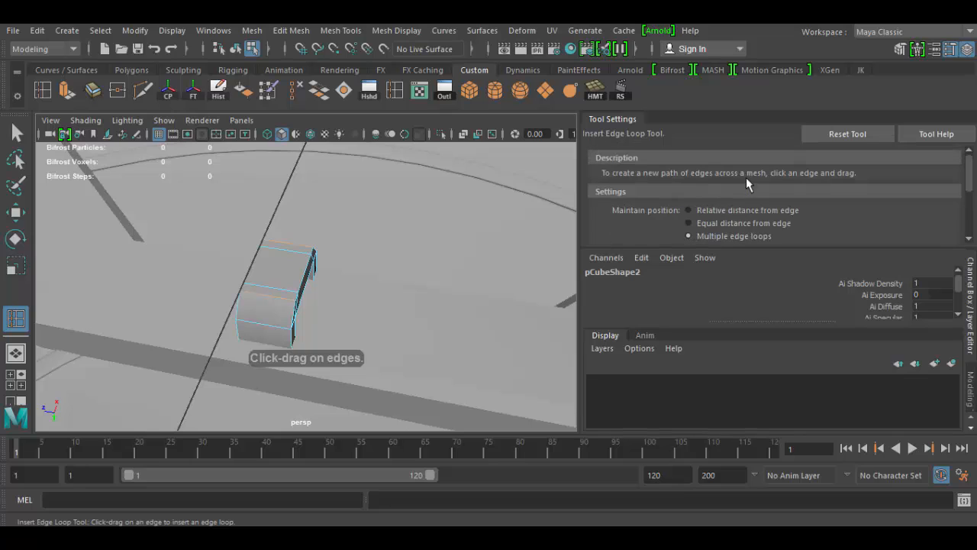
pyautogui.scroll(-4, 754, 216)
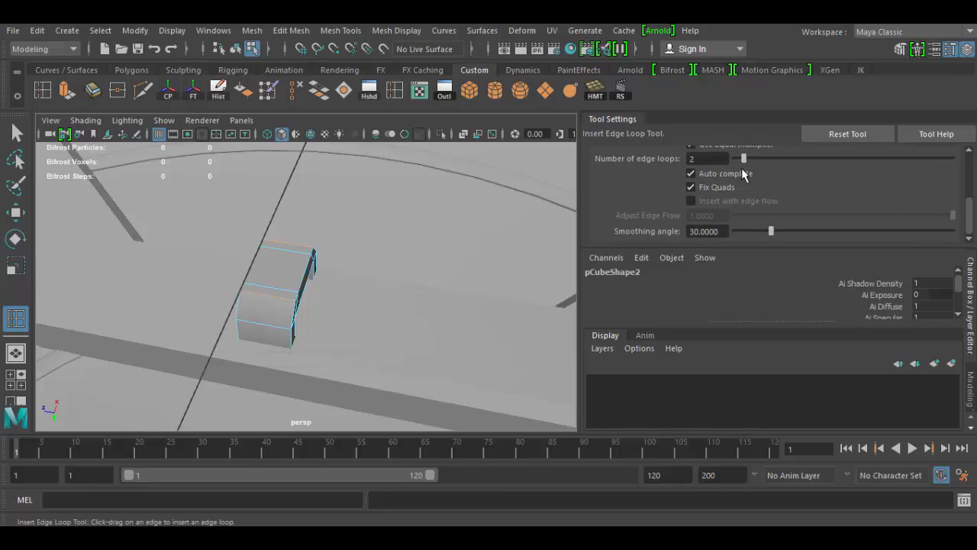
pyautogui.scroll(3, 754, 209)
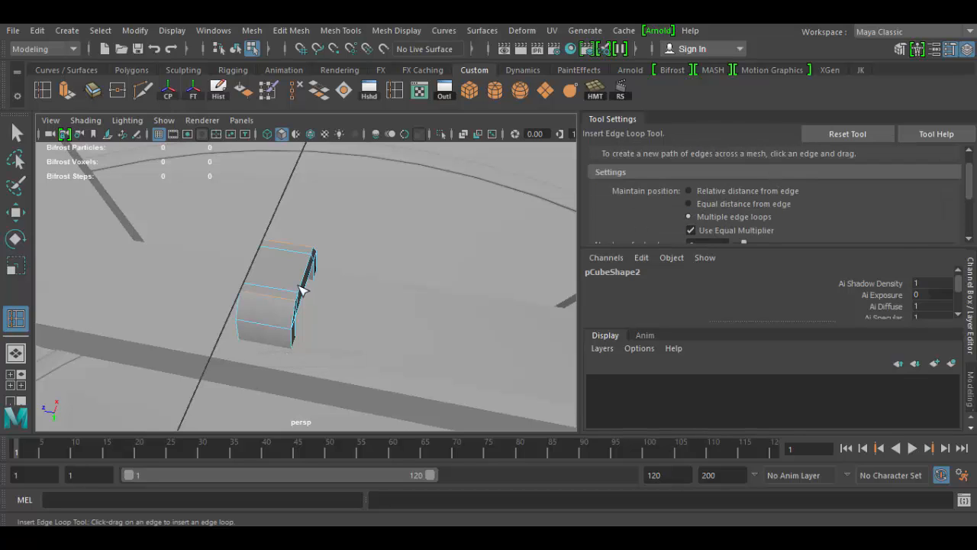
pyautogui.click(268, 308)
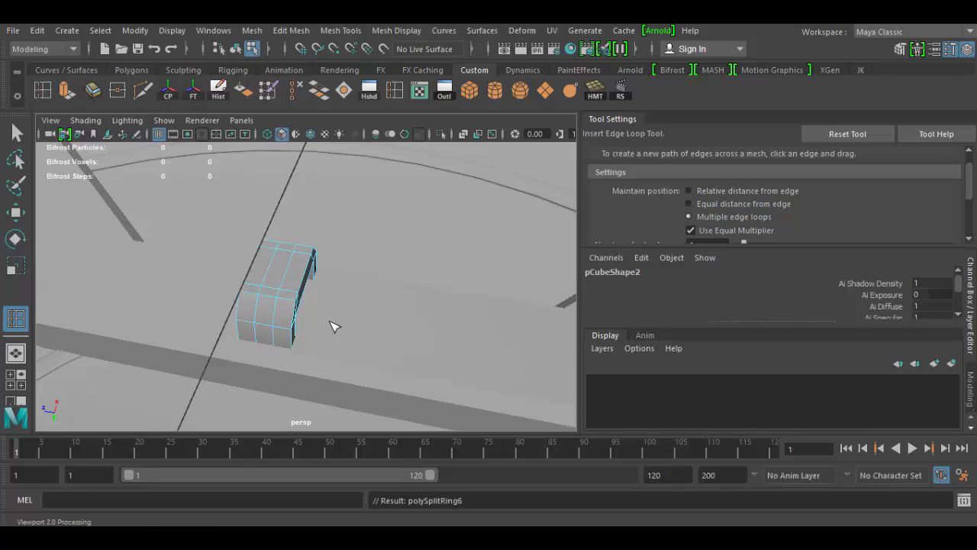
# - Scale the two lengthwise edge loops apart in Z so they sit near the bracket's side borders
pyautogui.press('r')
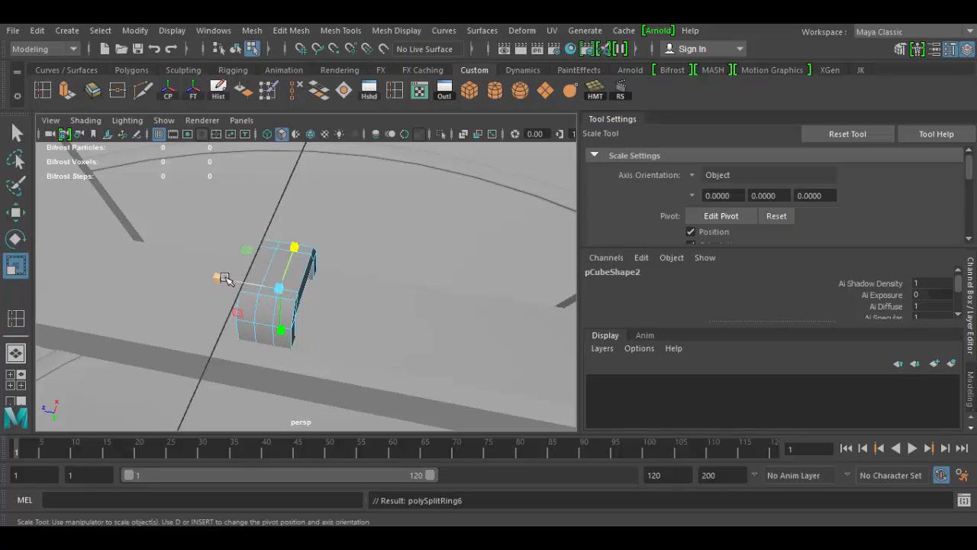
pyautogui.moveTo(219, 278); pyautogui.dragTo(165, 273)
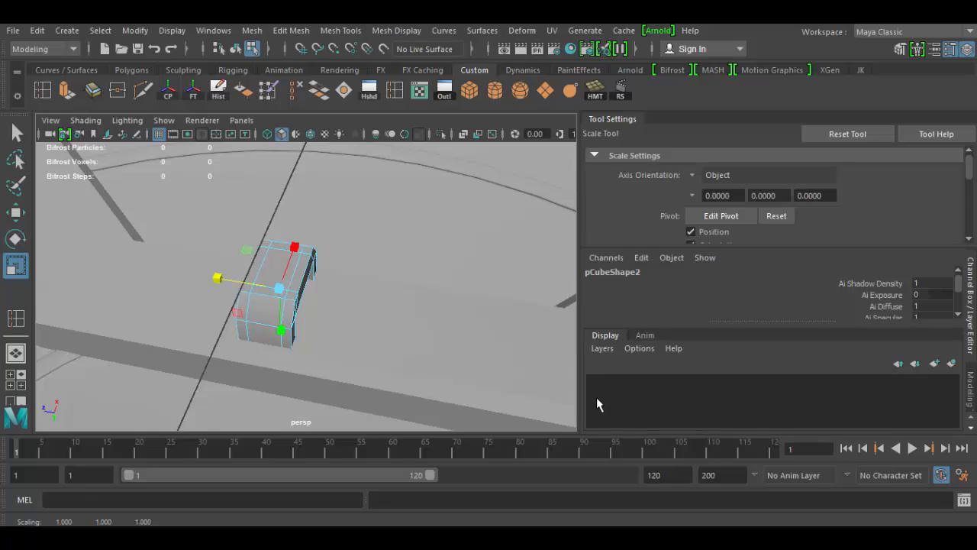
pyautogui.keyDown('alt'); pyautogui.moveTo(460, 384); pyautogui.dragTo(313, 345); pyautogui.keyUp('alt')
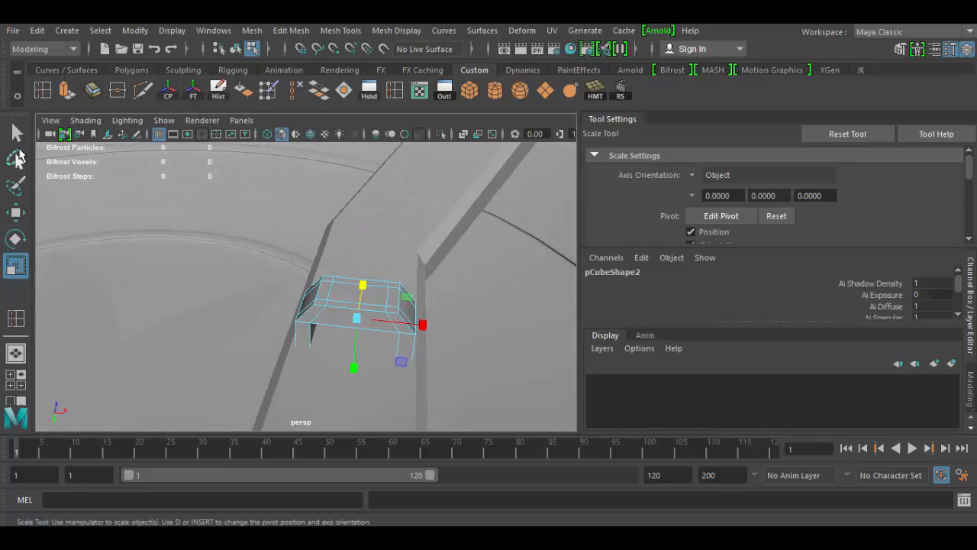
# - Switch the bracket back to object mode and turn on its smooth preview to inspect the rounded shape
pyautogui.press('q')
pyautogui.moveTo(362, 304); pyautogui.dragTo(430, 108, button='right')
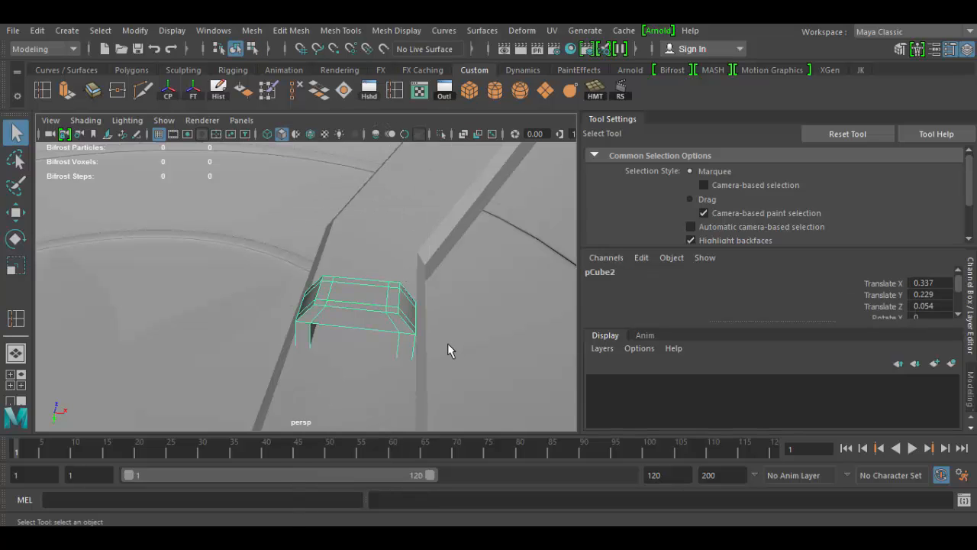
pyautogui.press('3')
pyautogui.keyDown('alt'); pyautogui.moveTo(349, 373); pyautogui.dragTo(319, 355); pyautogui.keyUp('alt')
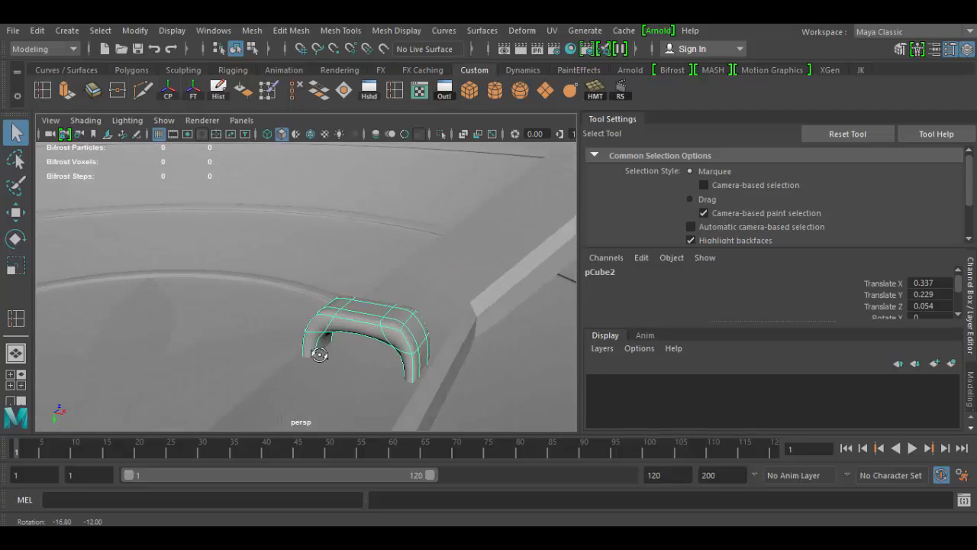
pyautogui.scroll(-5, 310, 283)
pyautogui.keyDown('alt'); pyautogui.moveTo(310, 284); pyautogui.dragTo(351, 357); pyautogui.keyUp('alt')
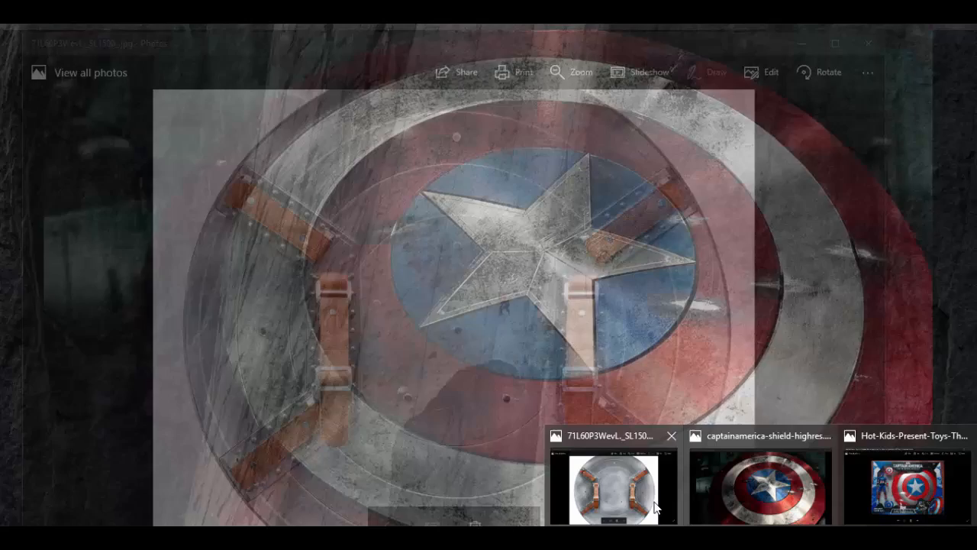
# - Check the buckle positions in the reference photo 71L60P3WevL._SL1500_.jpg, return to Maya and move the bracket along the plate to Translate Z 0.198
pyautogui.click(639, 497)
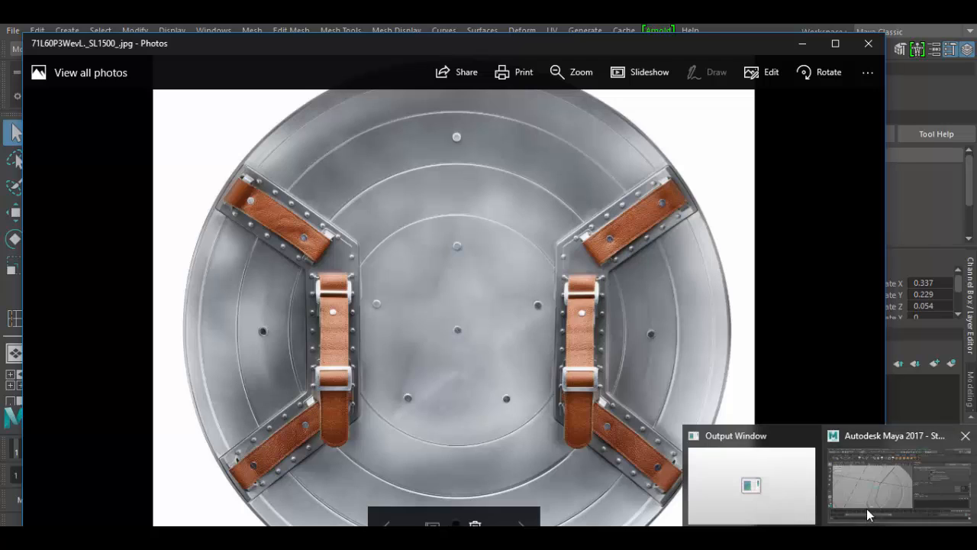
pyautogui.click(867, 509)
pyautogui.keyDown('alt'); pyautogui.moveTo(444, 321); pyautogui.dragTo(316, 267); pyautogui.keyUp('alt')
pyautogui.press('w')
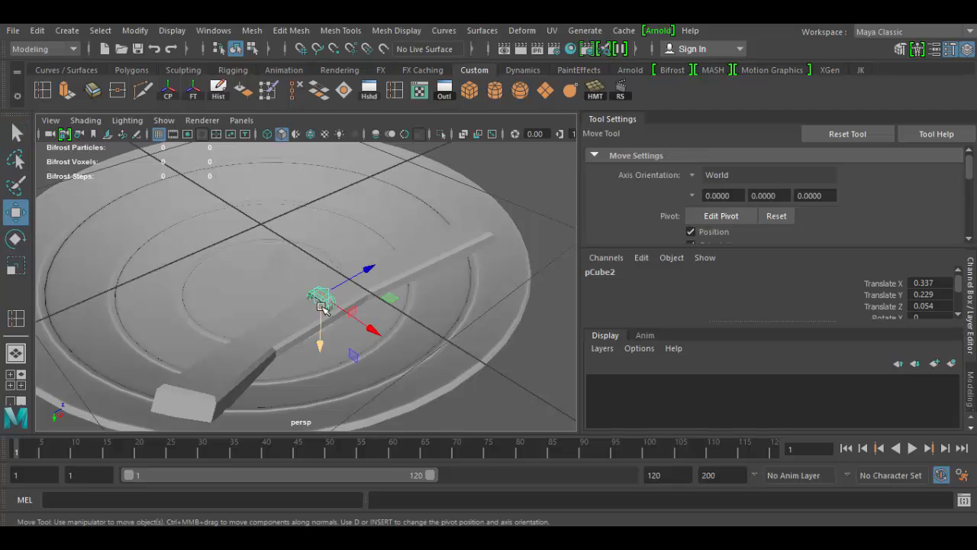
pyautogui.moveTo(367, 271); pyautogui.dragTo(388, 262)
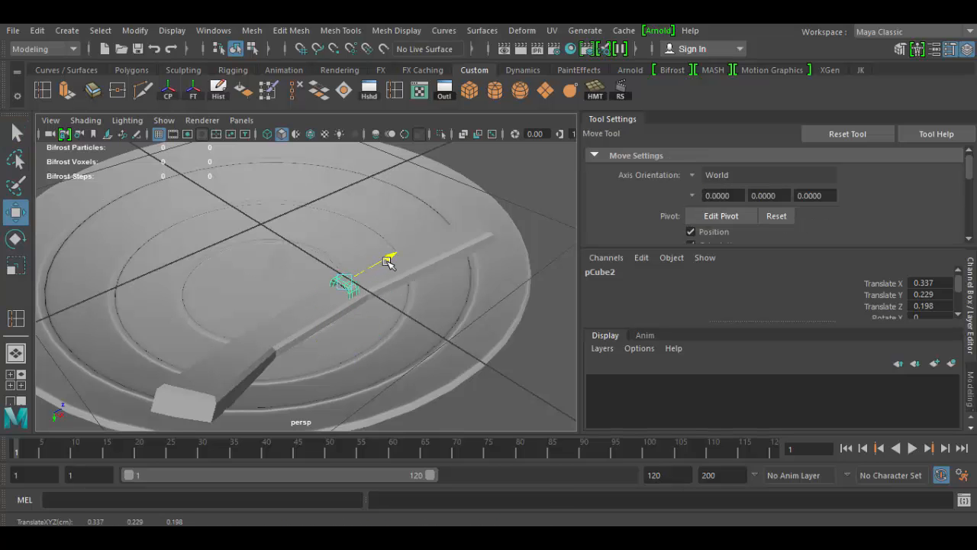
pyautogui.keyDown('alt'); pyautogui.moveTo(391, 338); pyautogui.dragTo(304, 350); pyautogui.keyUp('alt')
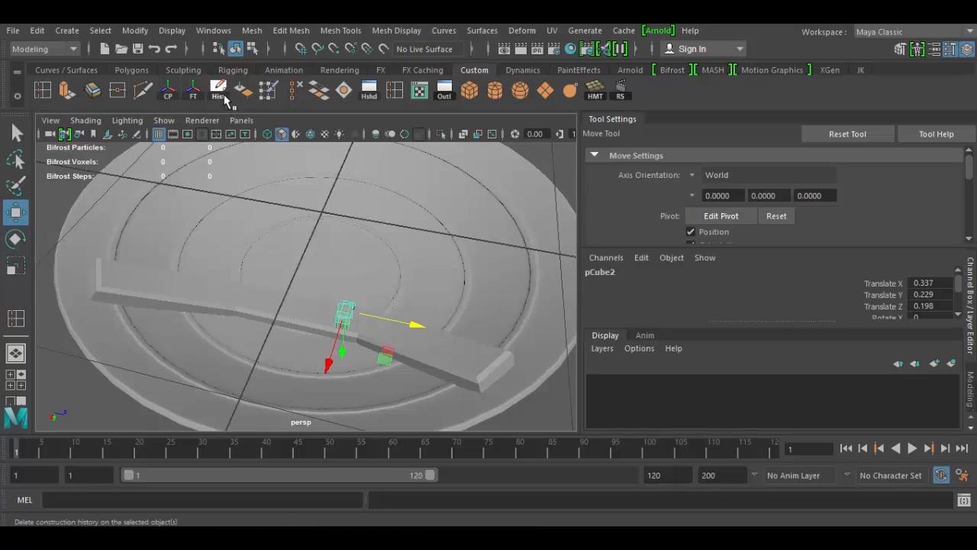
# - Freeze the bracket's transformations and center its pivot
pyautogui.click(194, 102)
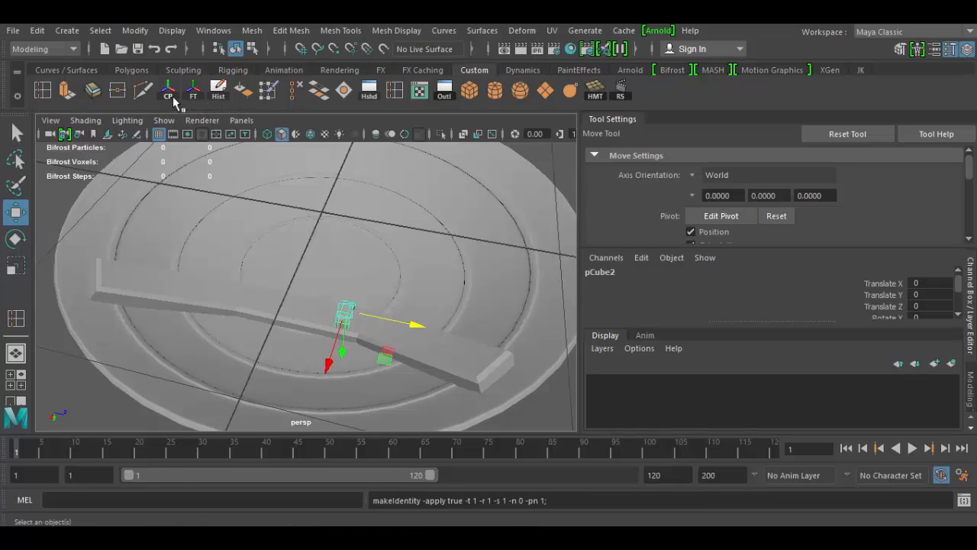
pyautogui.click(169, 95)
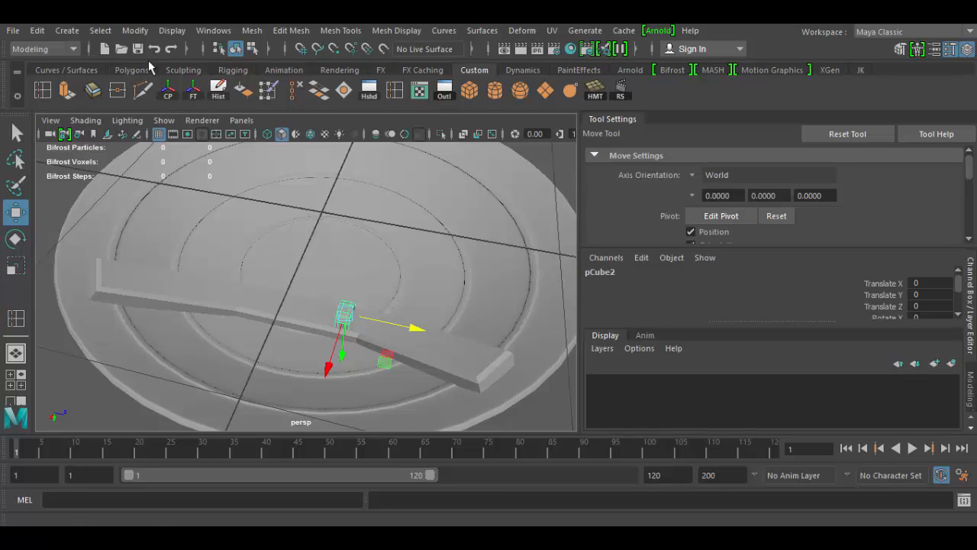
pyautogui.click(134, 31)
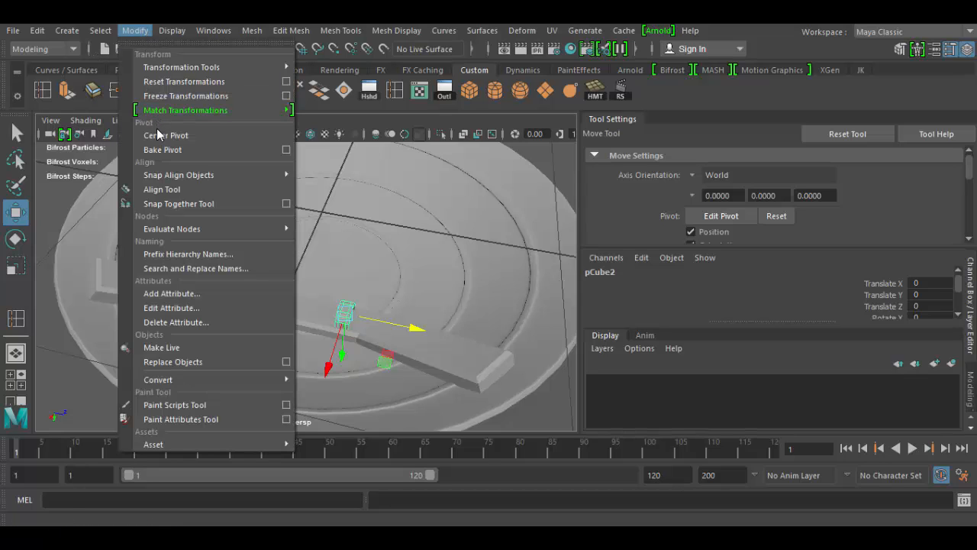
pyautogui.moveTo(40, 32)
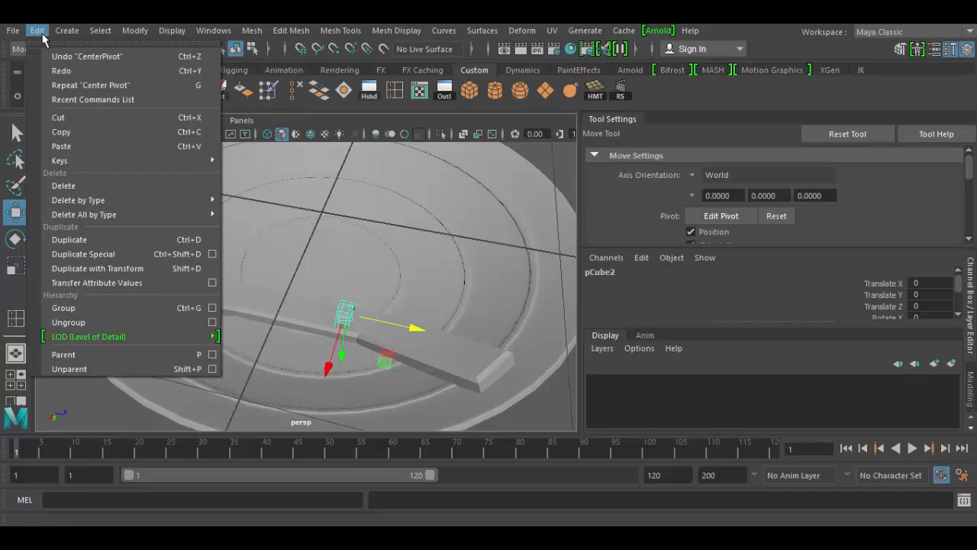
pyautogui.moveTo(86, 200)
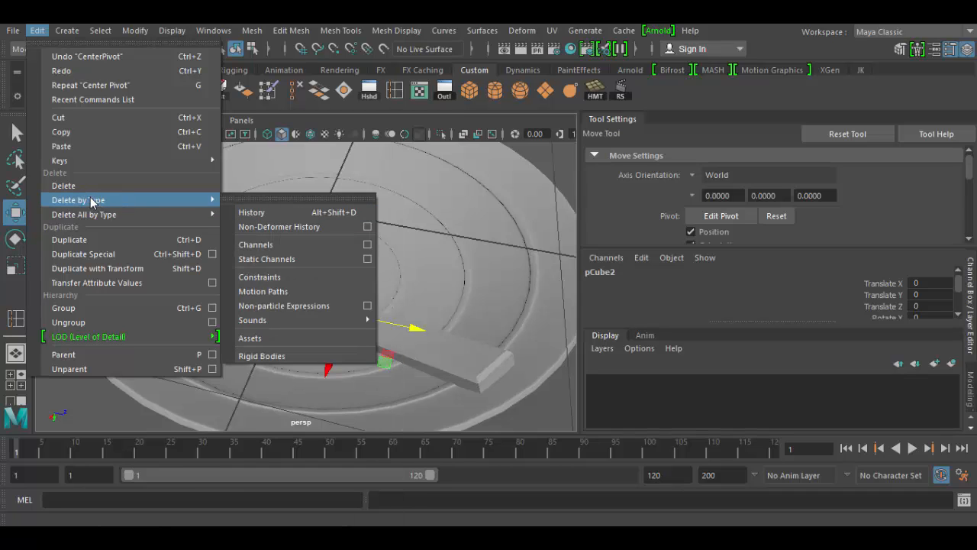
pyautogui.moveTo(125, 34)
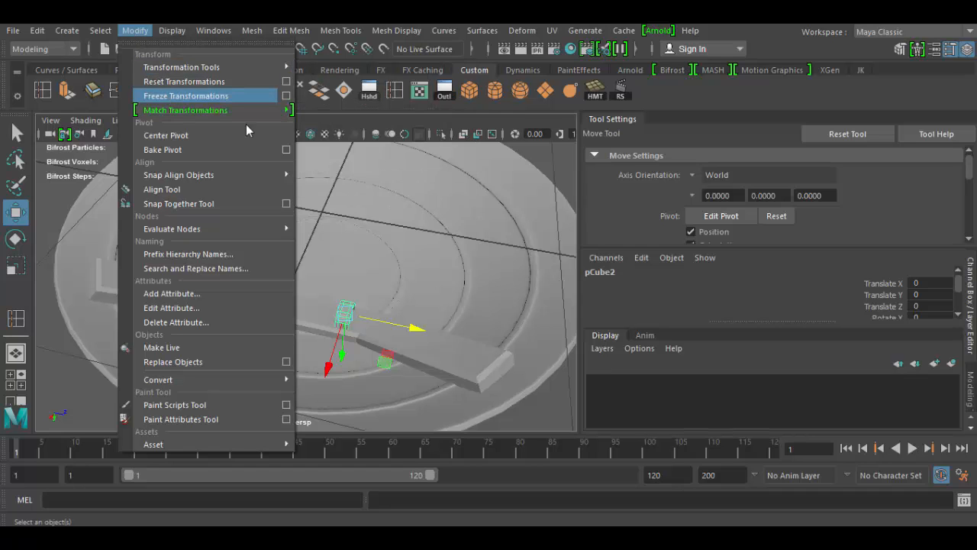
pyautogui.click(441, 367)
pyautogui.click(442, 366)
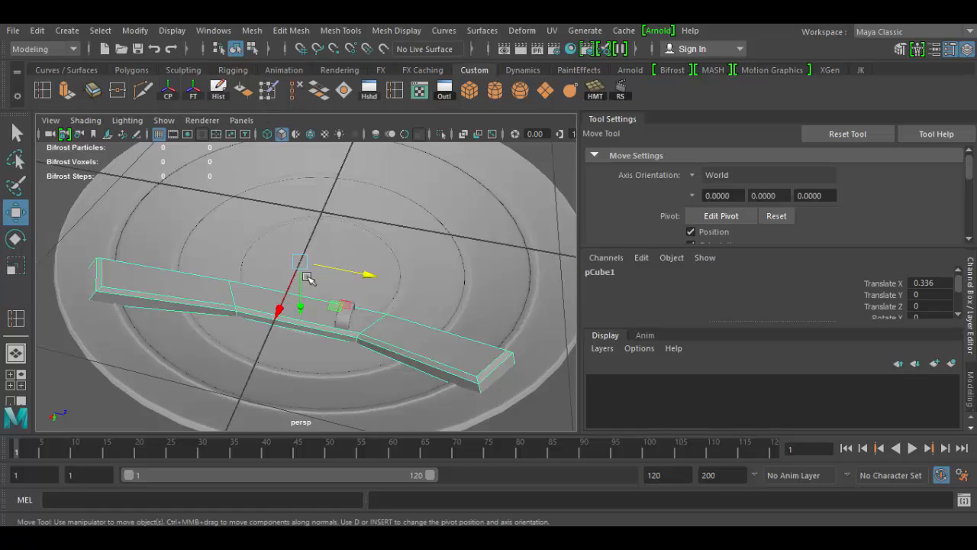
pyautogui.click(341, 326)
# - Select the long strap mounting plate, center its pivot and freeze its transformations
pyautogui.keyDown('alt'); pyautogui.moveTo(433, 356); pyautogui.dragTo(336, 354); pyautogui.keyUp('alt')
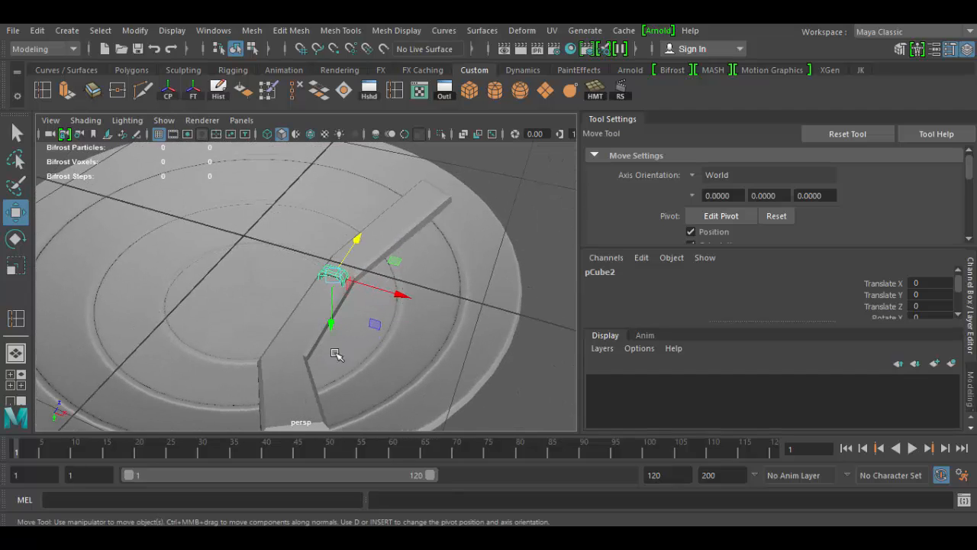
pyautogui.click(295, 350)
pyautogui.click(295, 379)
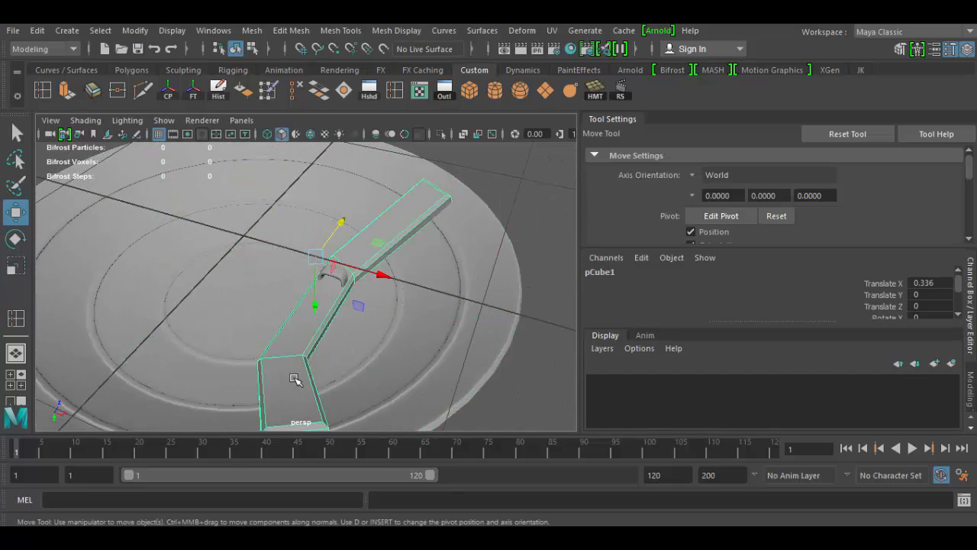
pyautogui.click(169, 91)
pyautogui.click(196, 98)
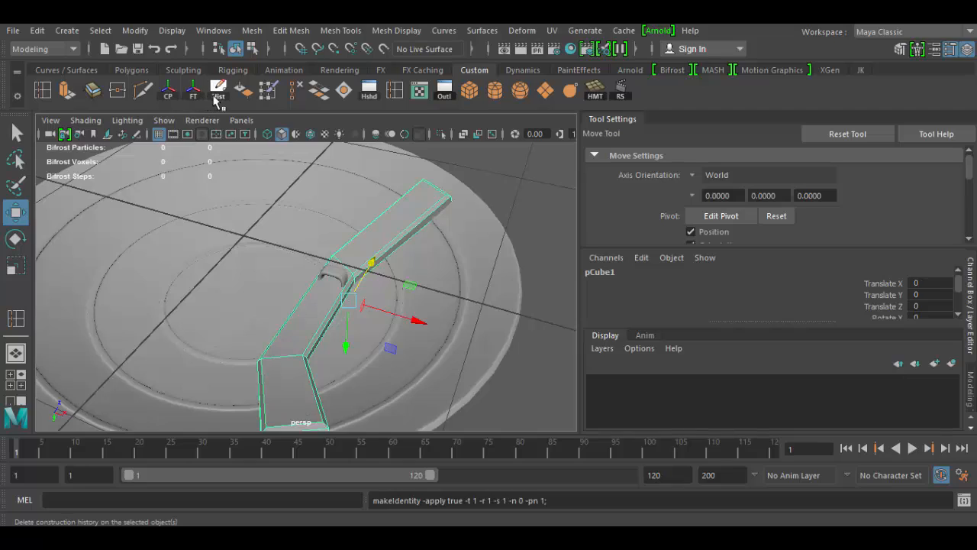
pyautogui.keyDown('alt'); pyautogui.moveTo(410, 298); pyautogui.dragTo(374, 301); pyautogui.keyUp('alt')
pyautogui.keyDown('alt'); pyautogui.moveTo(374, 301); pyautogui.dragTo(305, 274, button='right'); pyautogui.keyUp('alt')
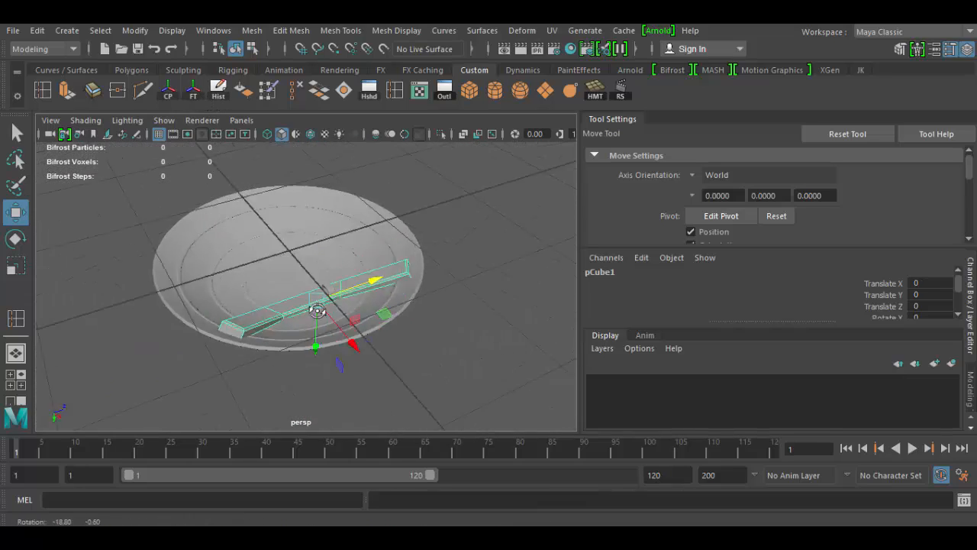